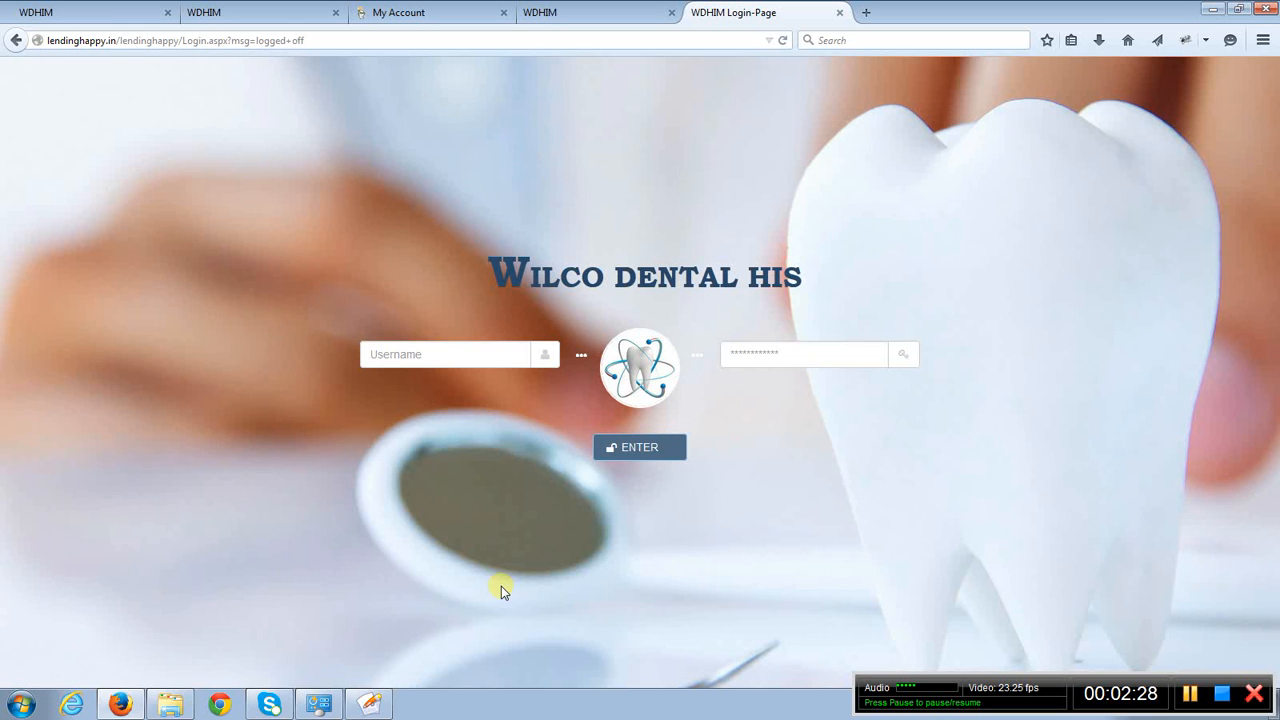
left_click(477, 357)
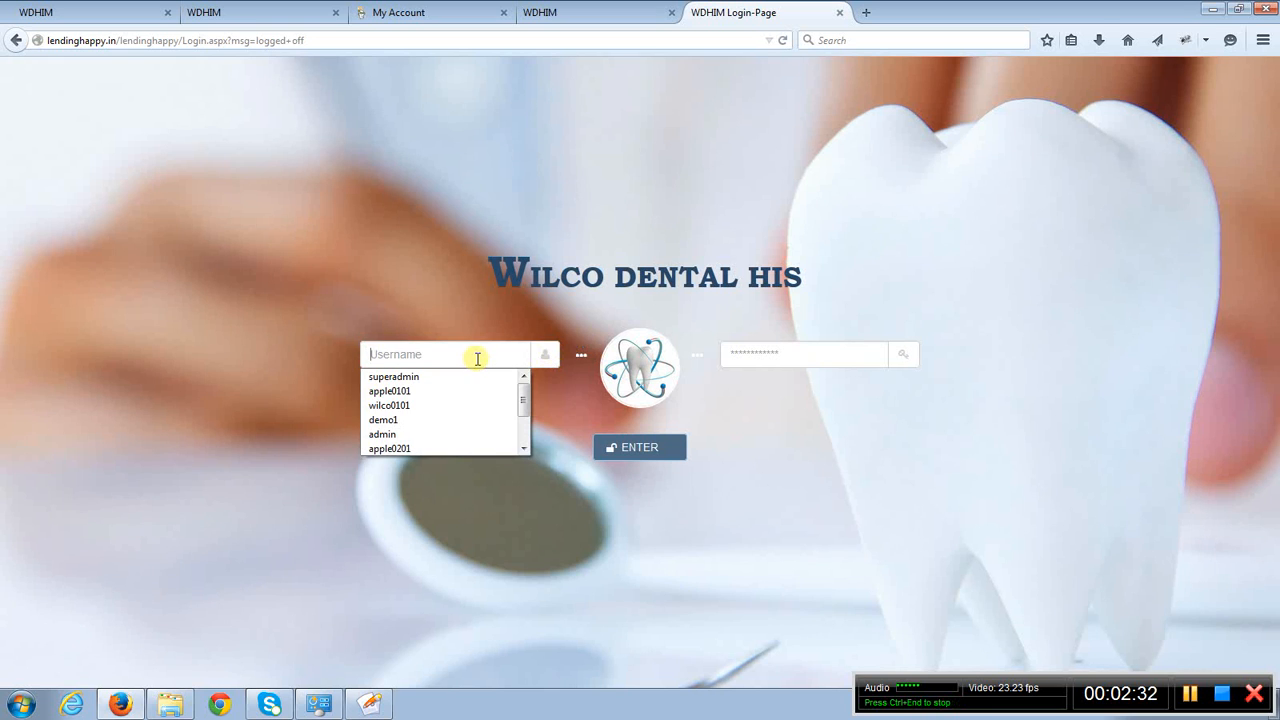
type("wilco")
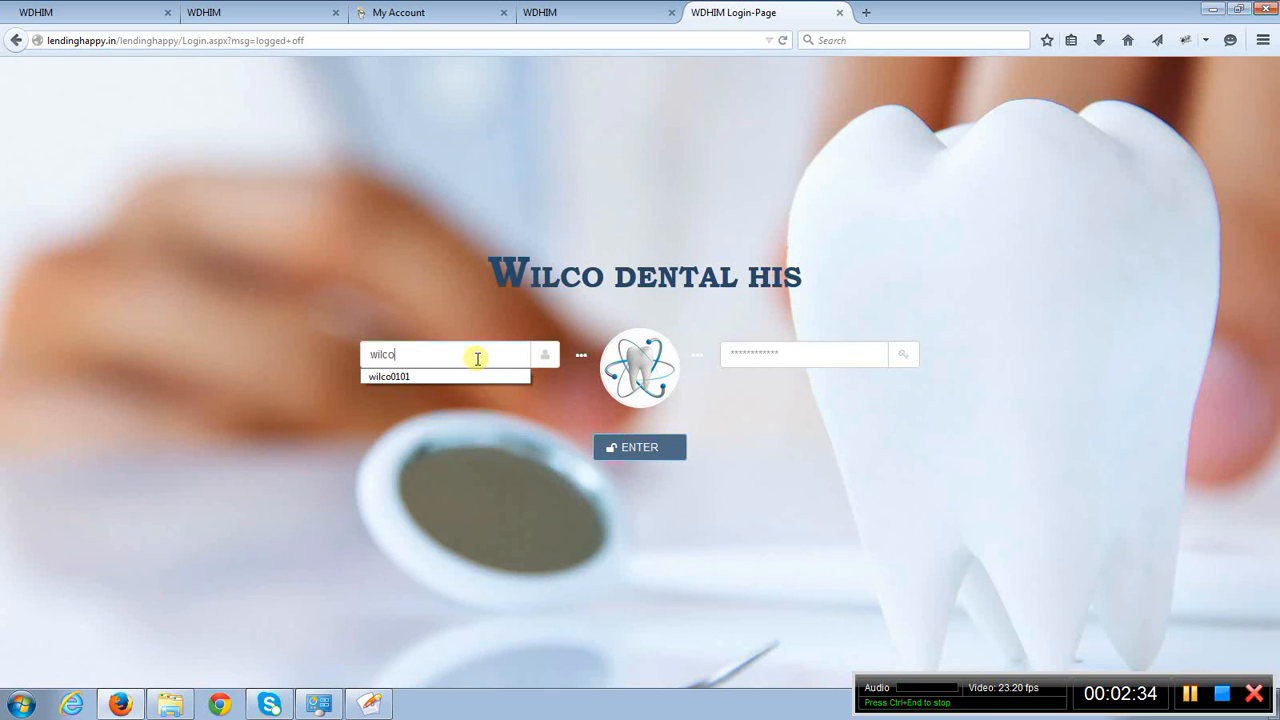
type("0101")
key("Tab")
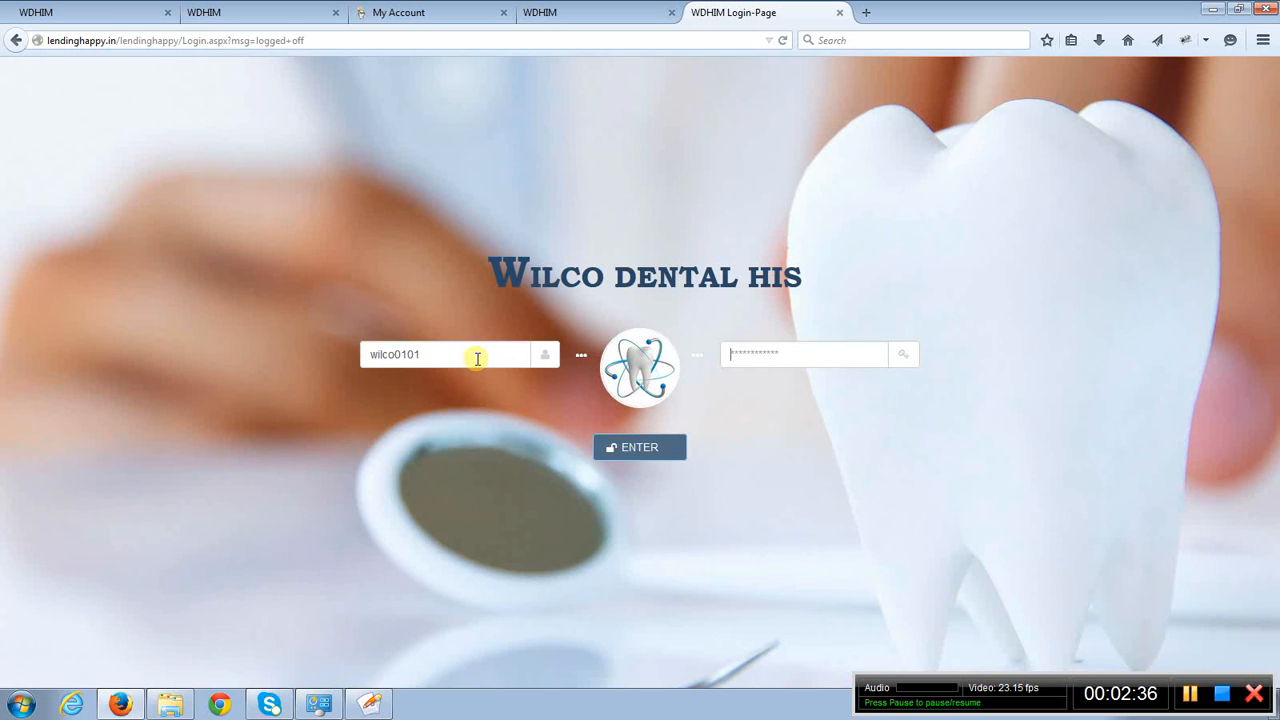
type("•••••••")
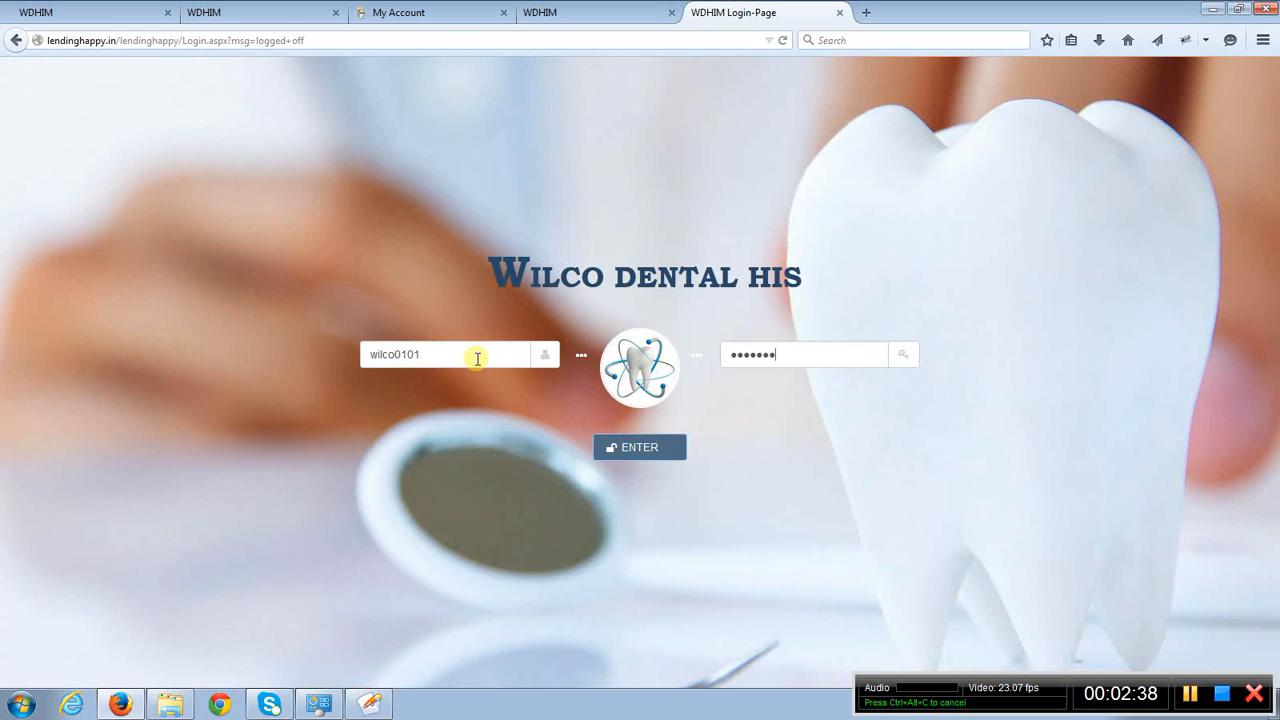
type("••")
left_click(631, 450)
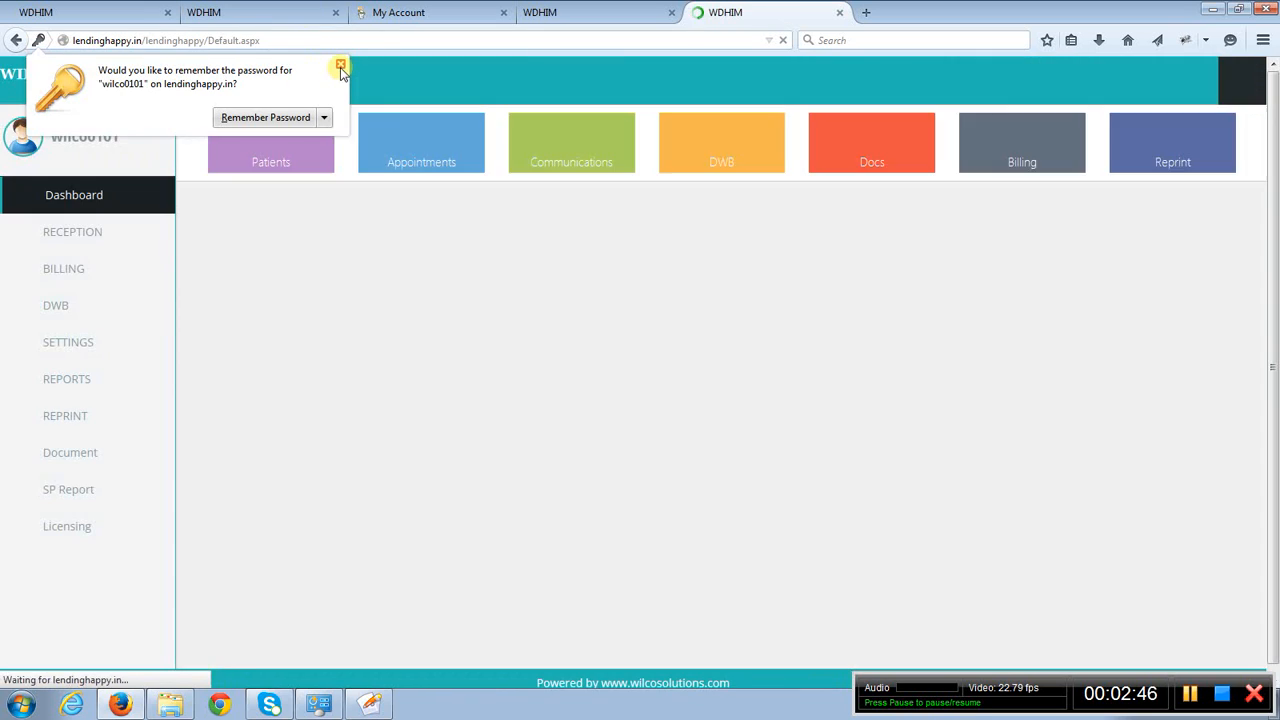
left_click(340, 67)
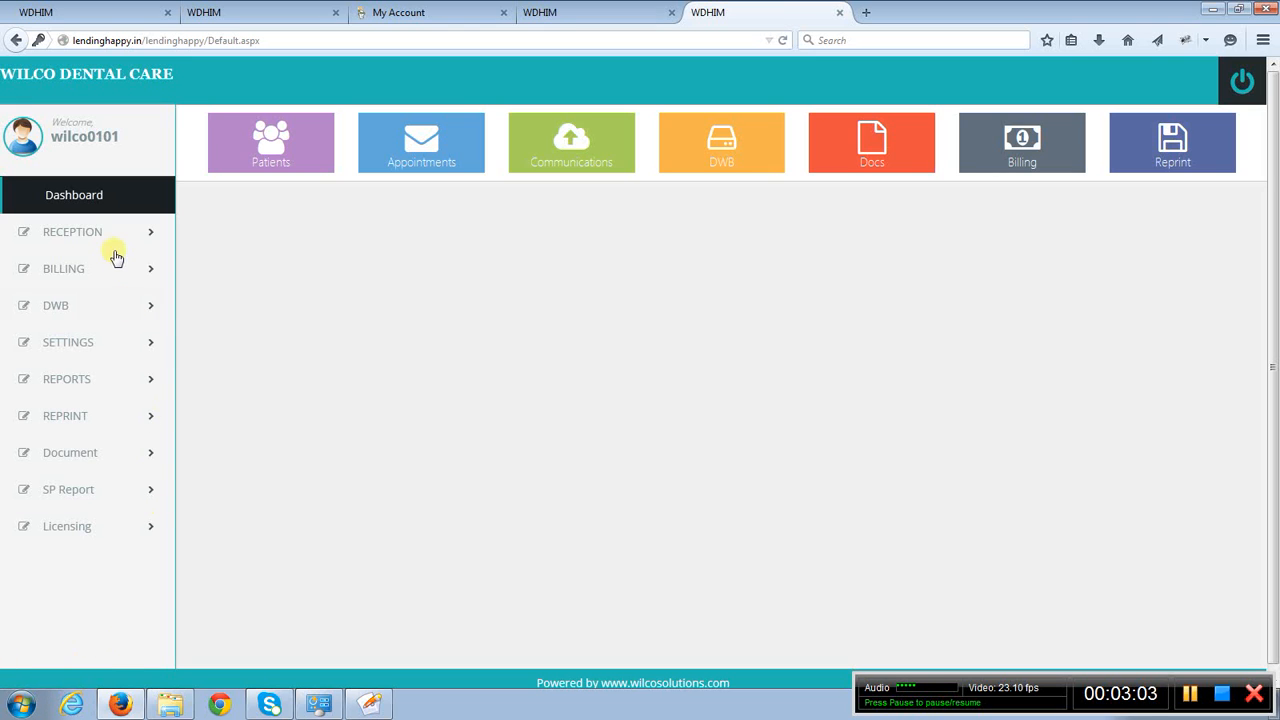
- Open the Patient Registration page of the Reception module
left_click(85, 235)
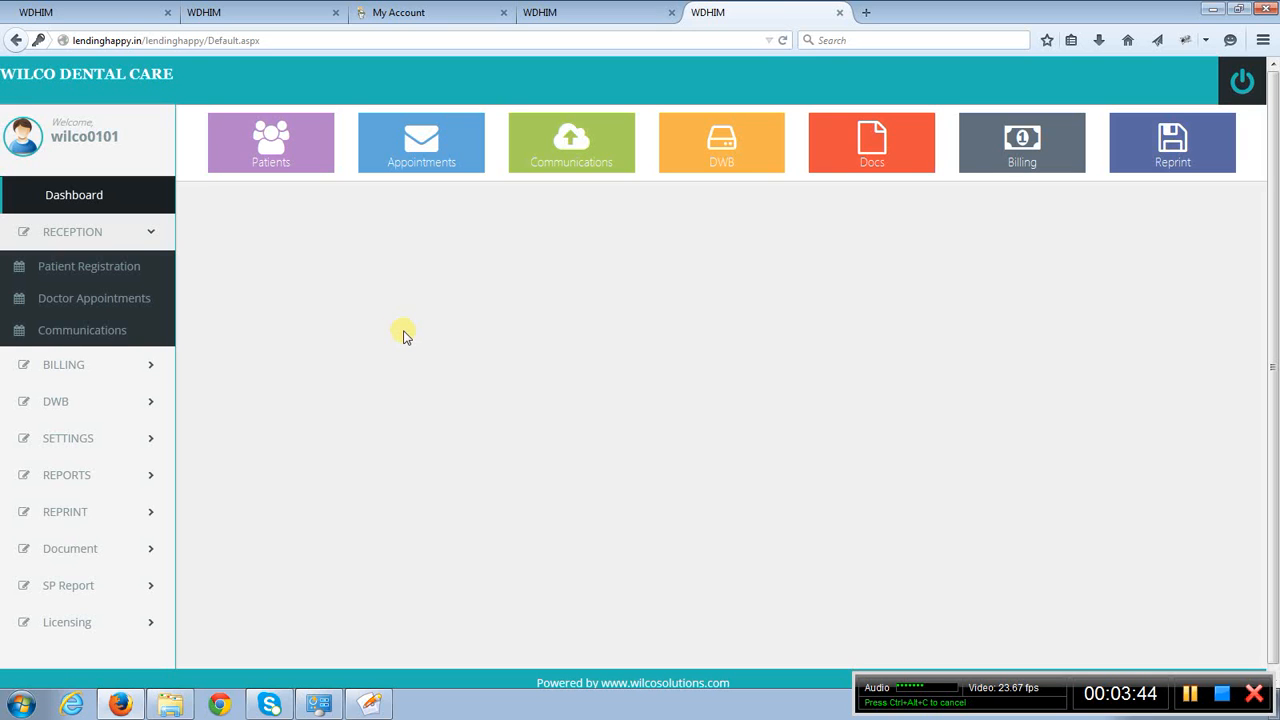
left_click(110, 231)
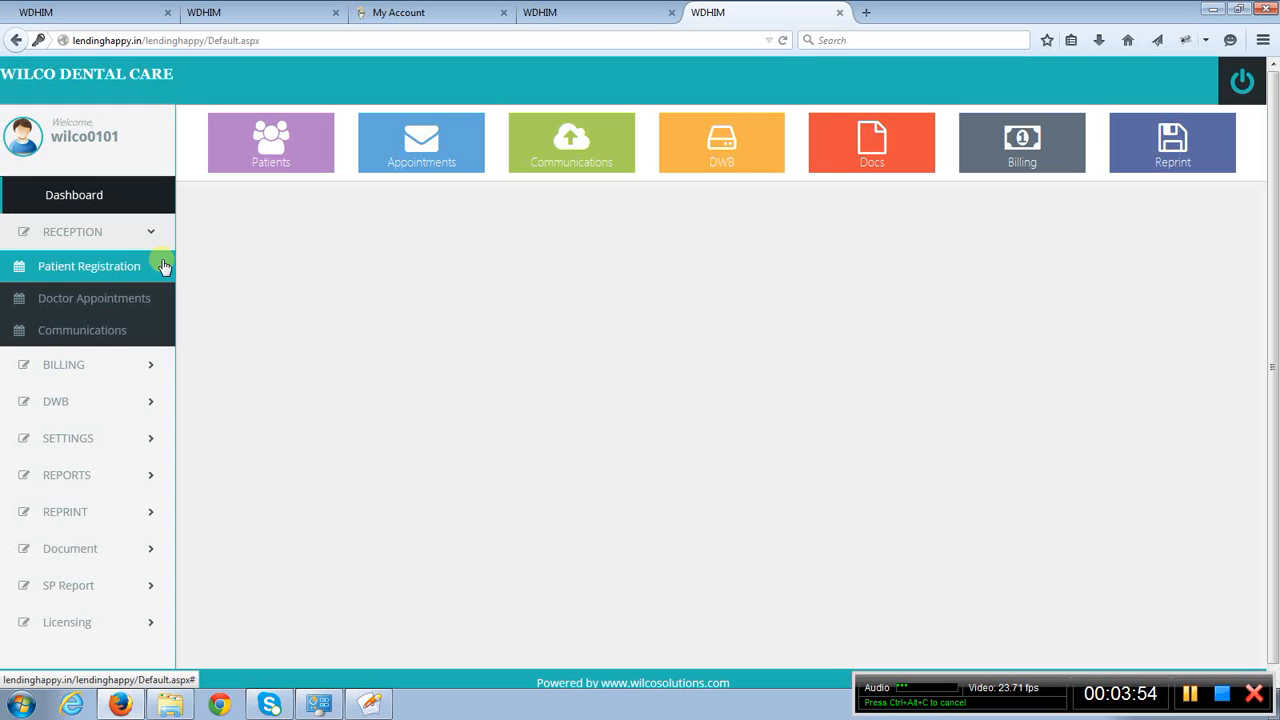
left_click(100, 276)
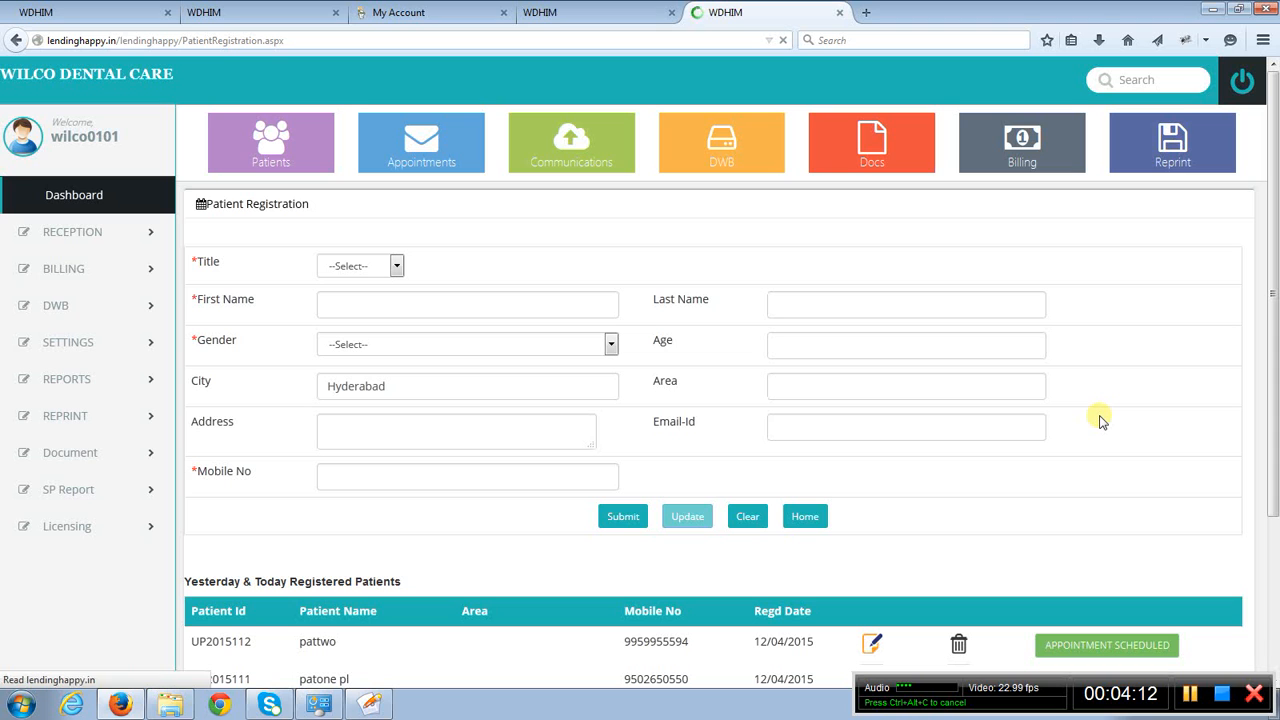
- Examine the patient registration form, the yesterday and today registered patients, the patient search and the Reception options
scroll(1099, 421, "down", 3)
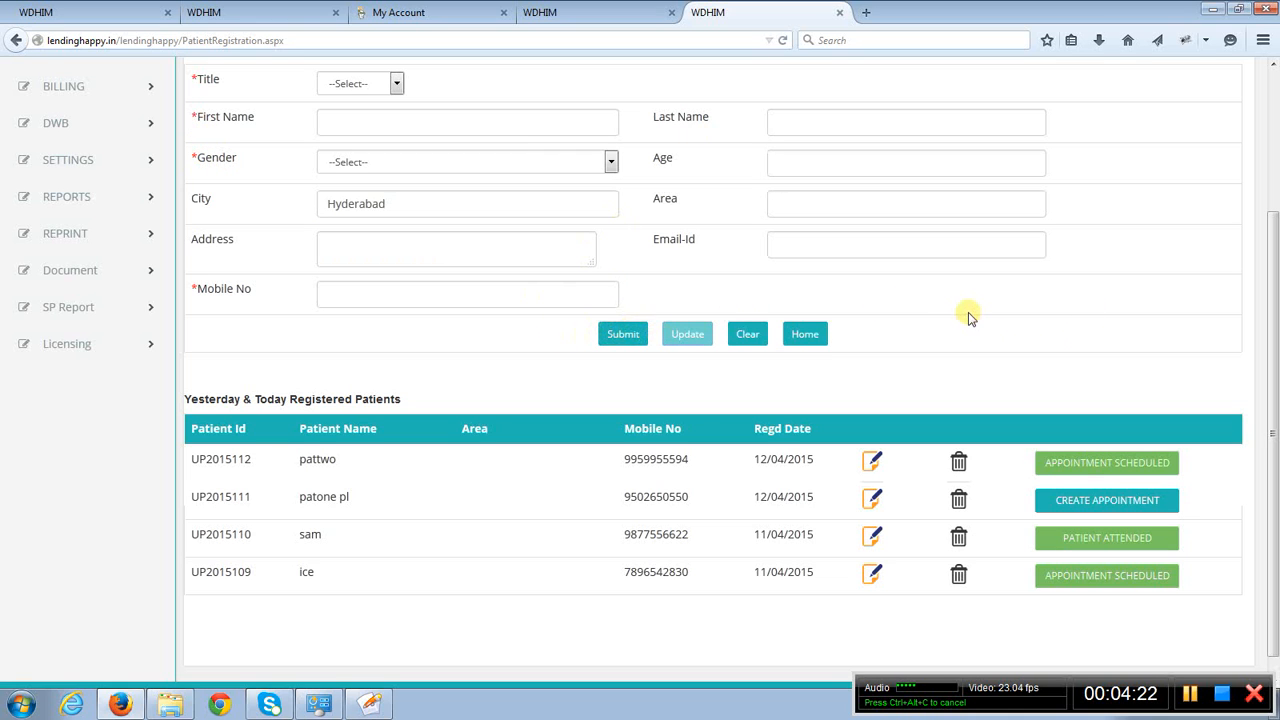
scroll(969, 319, "down", 1)
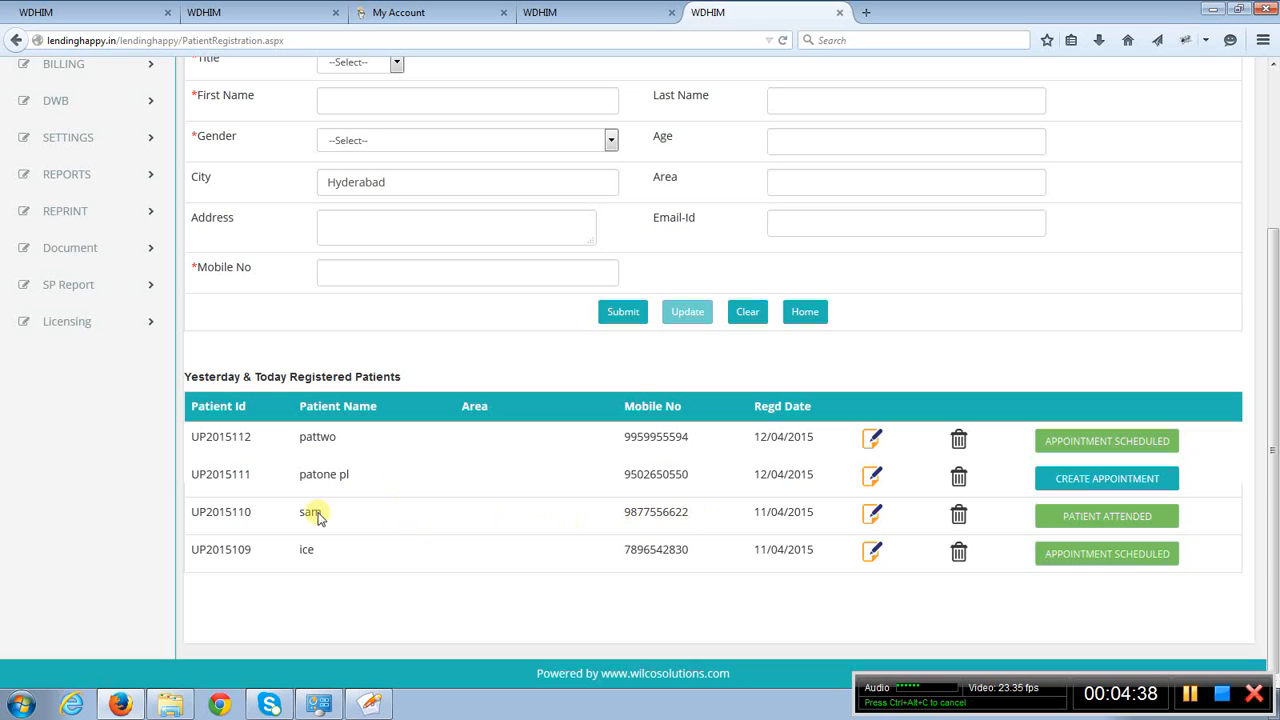
left_click_drag(257, 437, 189, 438)
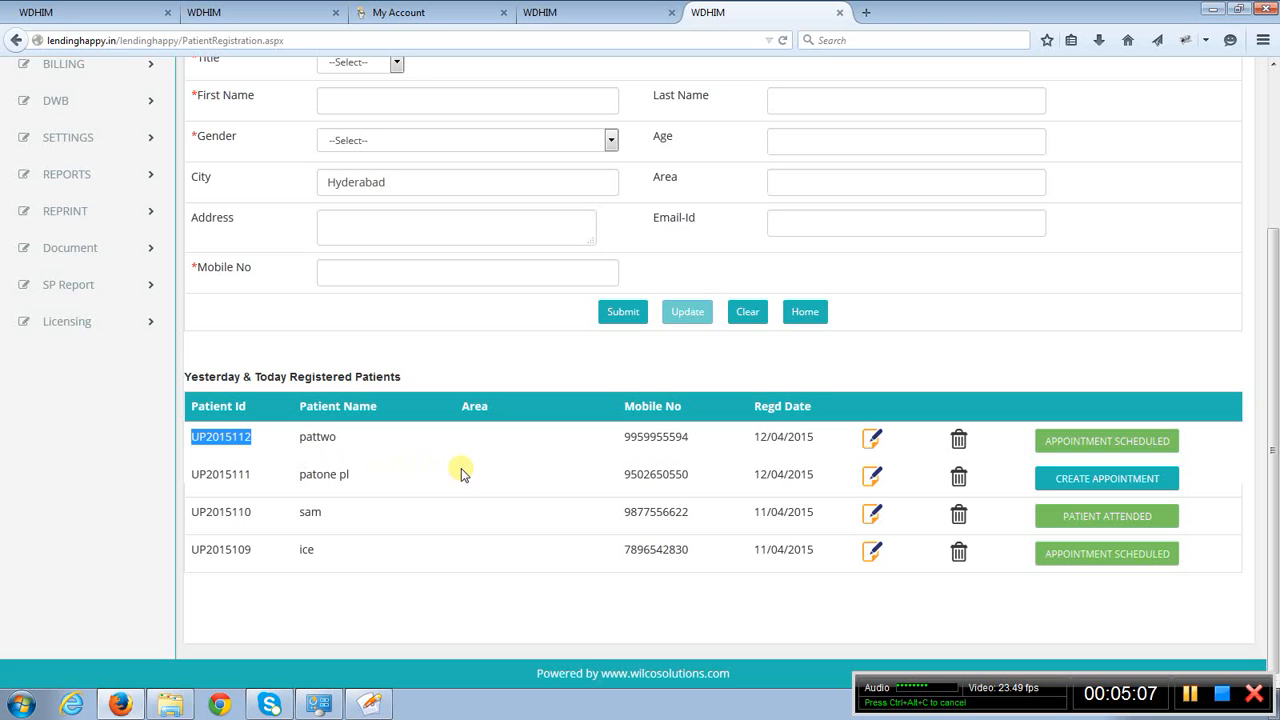
scroll(462, 473, "up", 4)
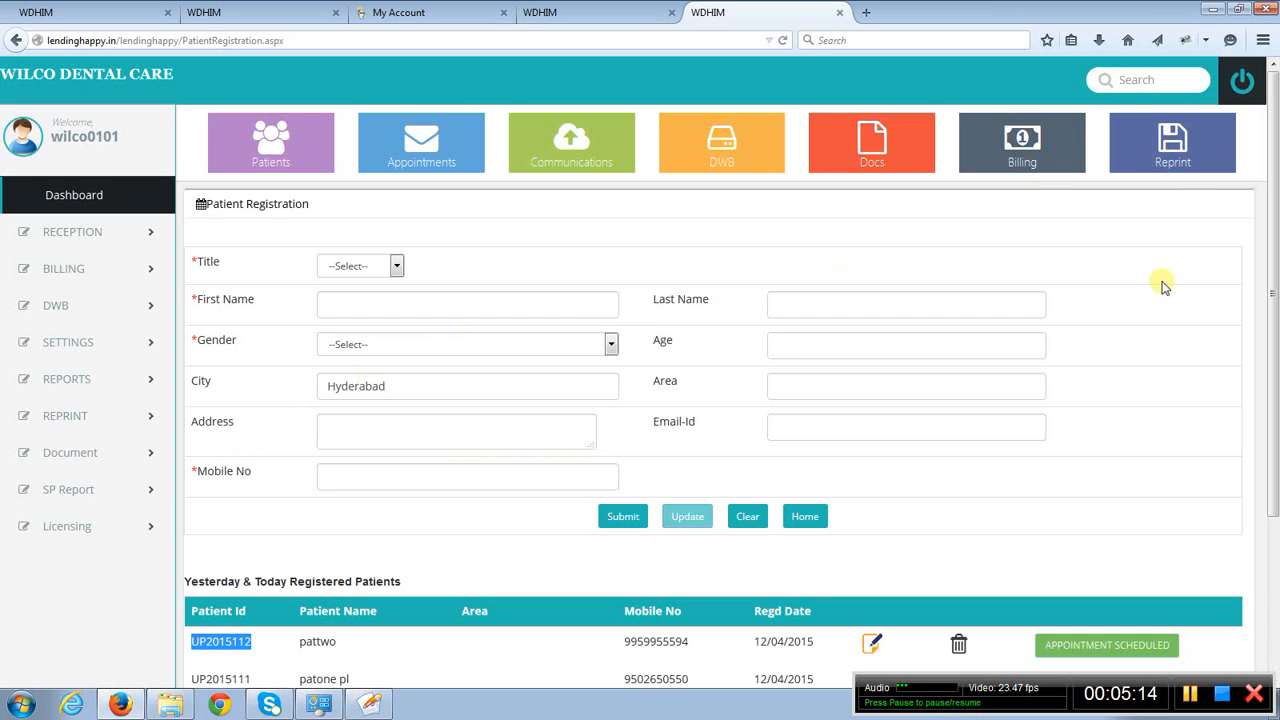
left_click(1131, 80)
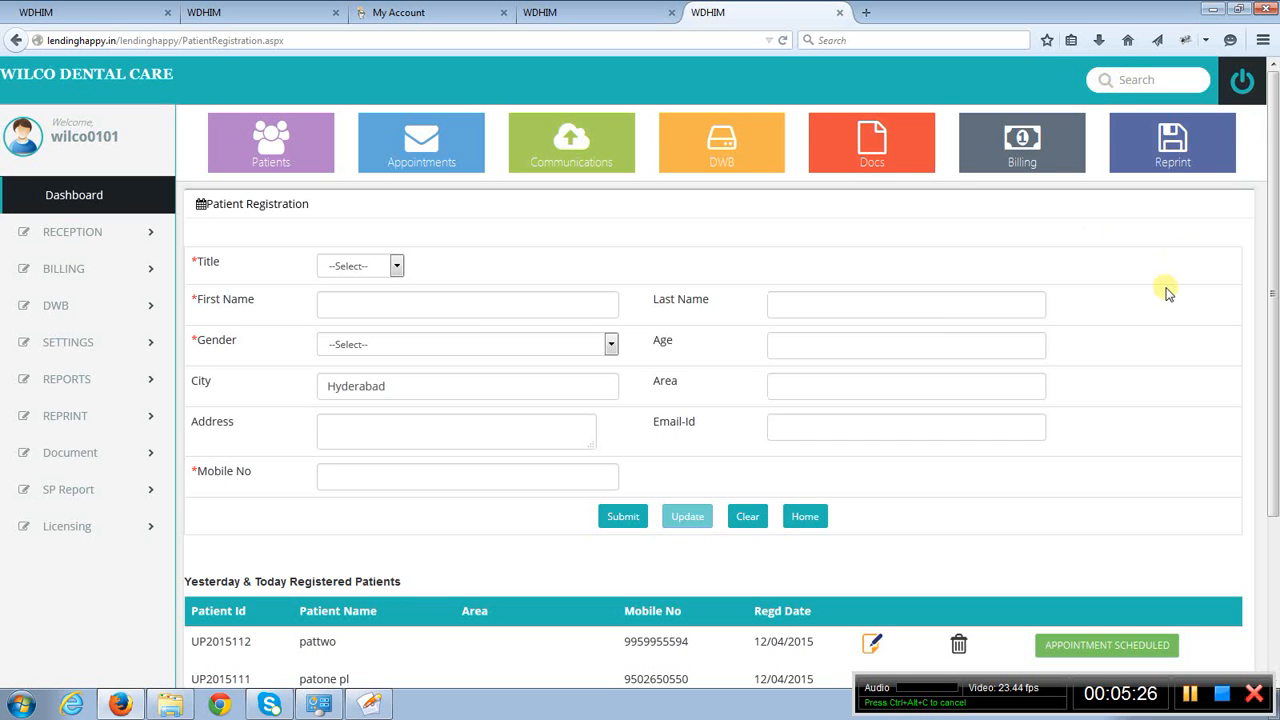
scroll(1166, 291, "down", 2)
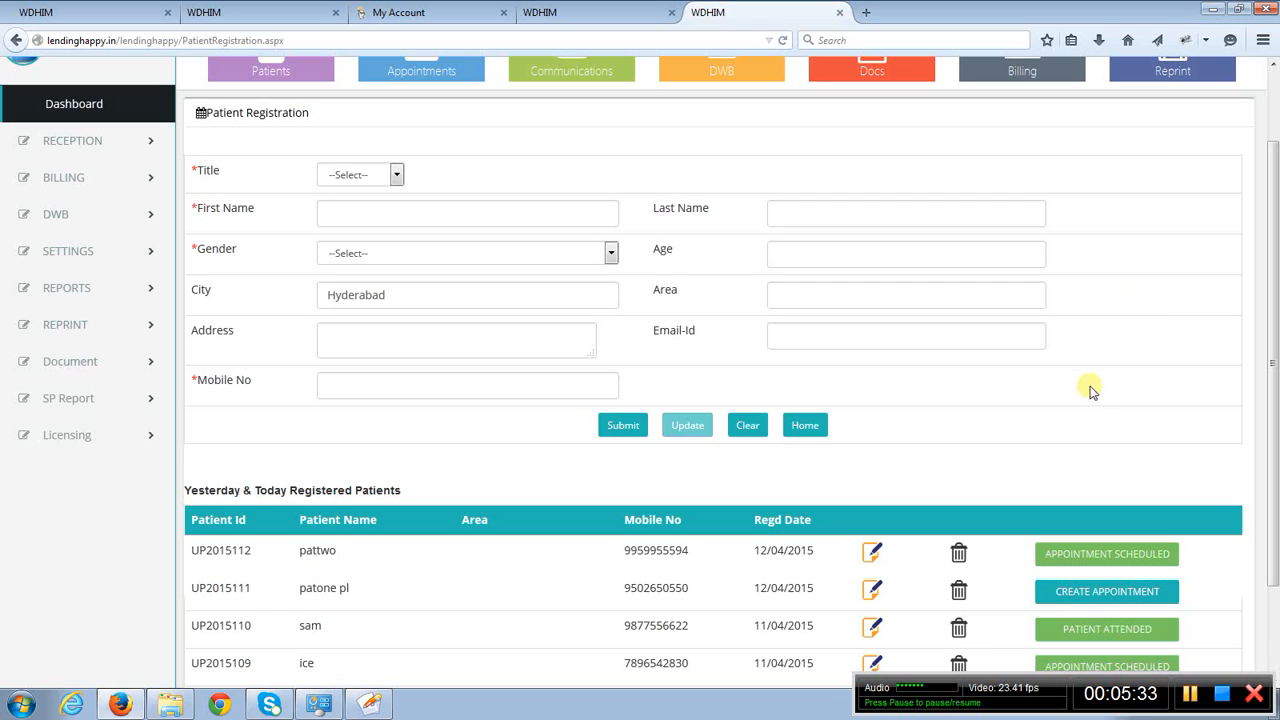
left_click(87, 143)
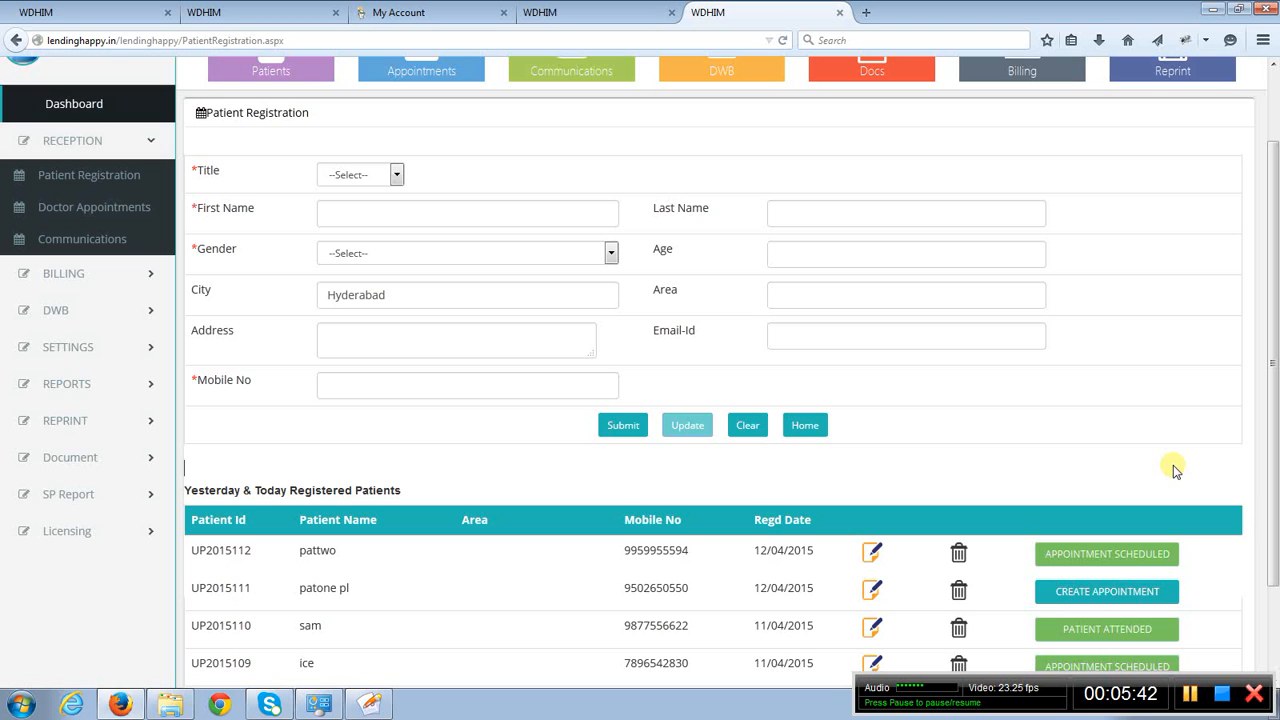
- Open appointment creation for the registered patient without an appointment and review the doctors' calendar for 12 and 13 April 2015
scroll(1075, 462, "down", 2)
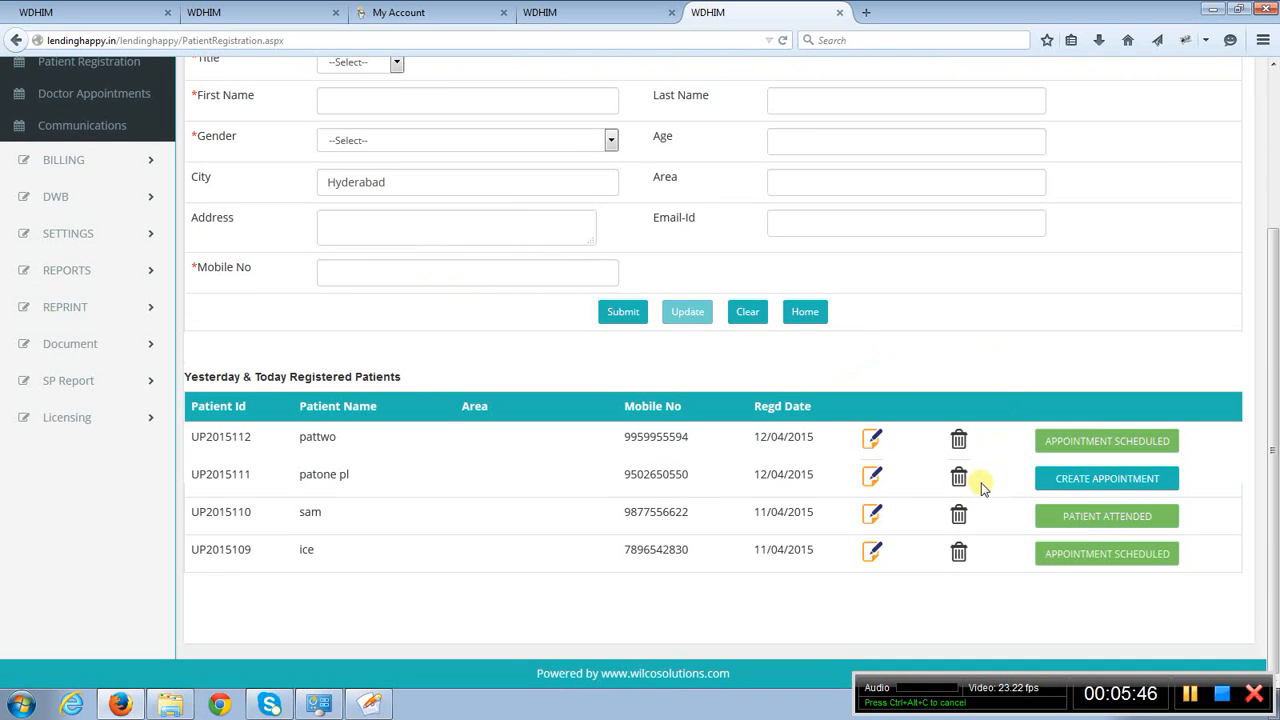
left_click(1086, 487)
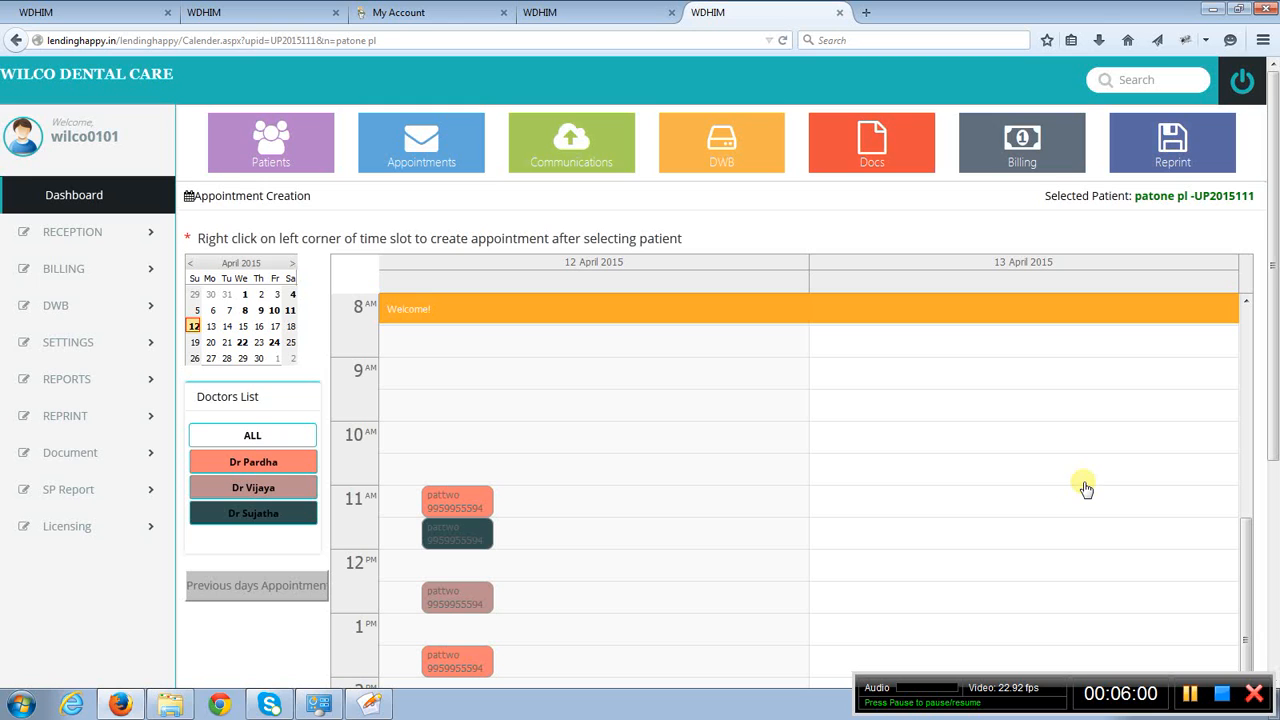
scroll(1007, 460, "down", 1)
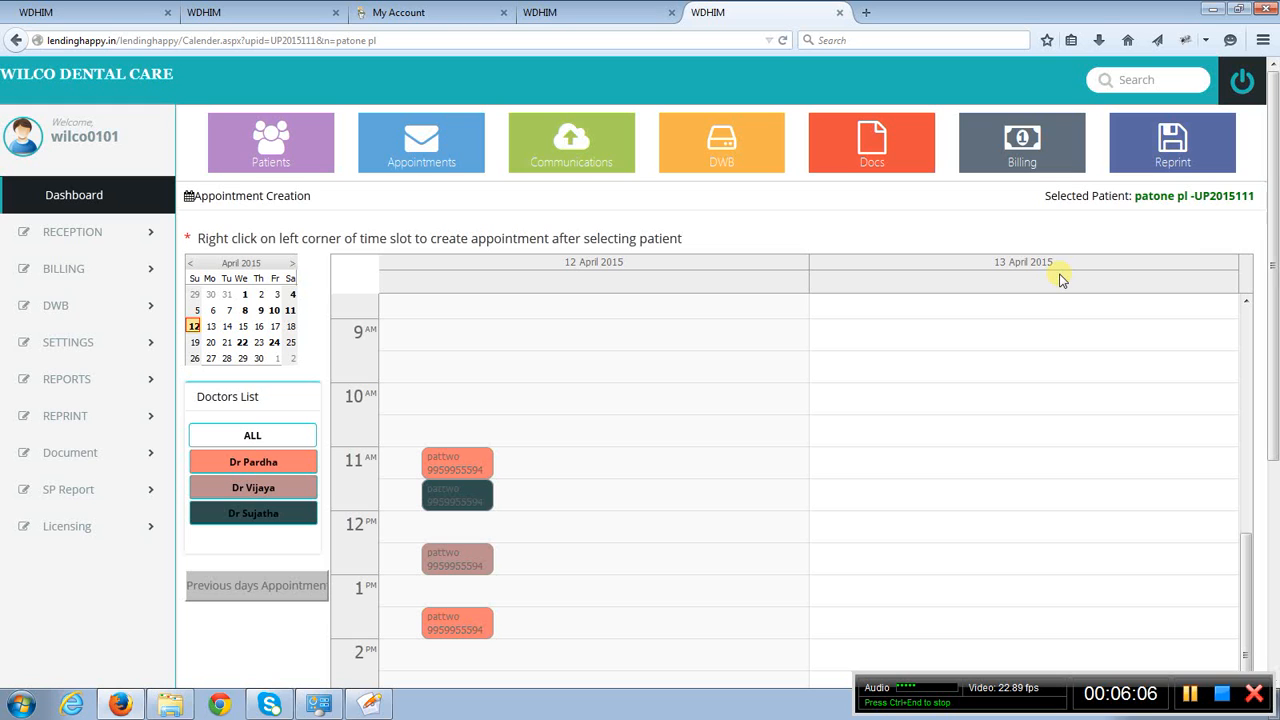
scroll(1192, 245, "down", 2)
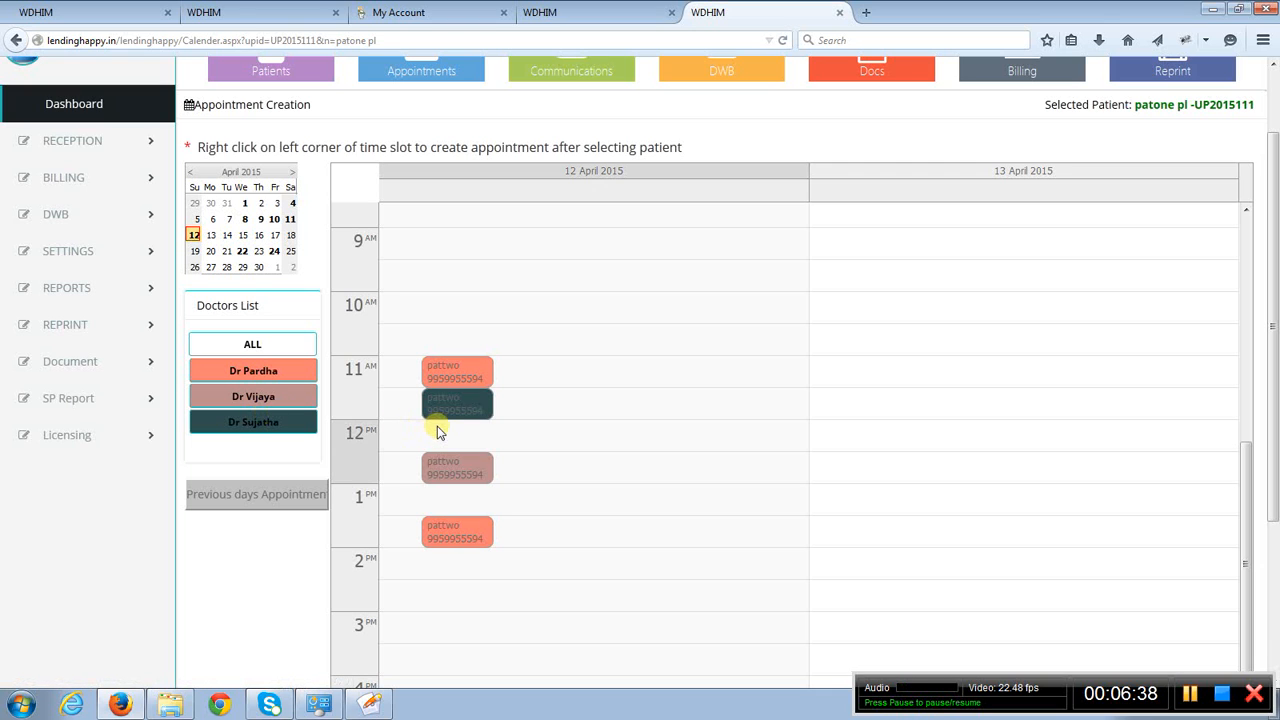
scroll(773, 516, "down", 1)
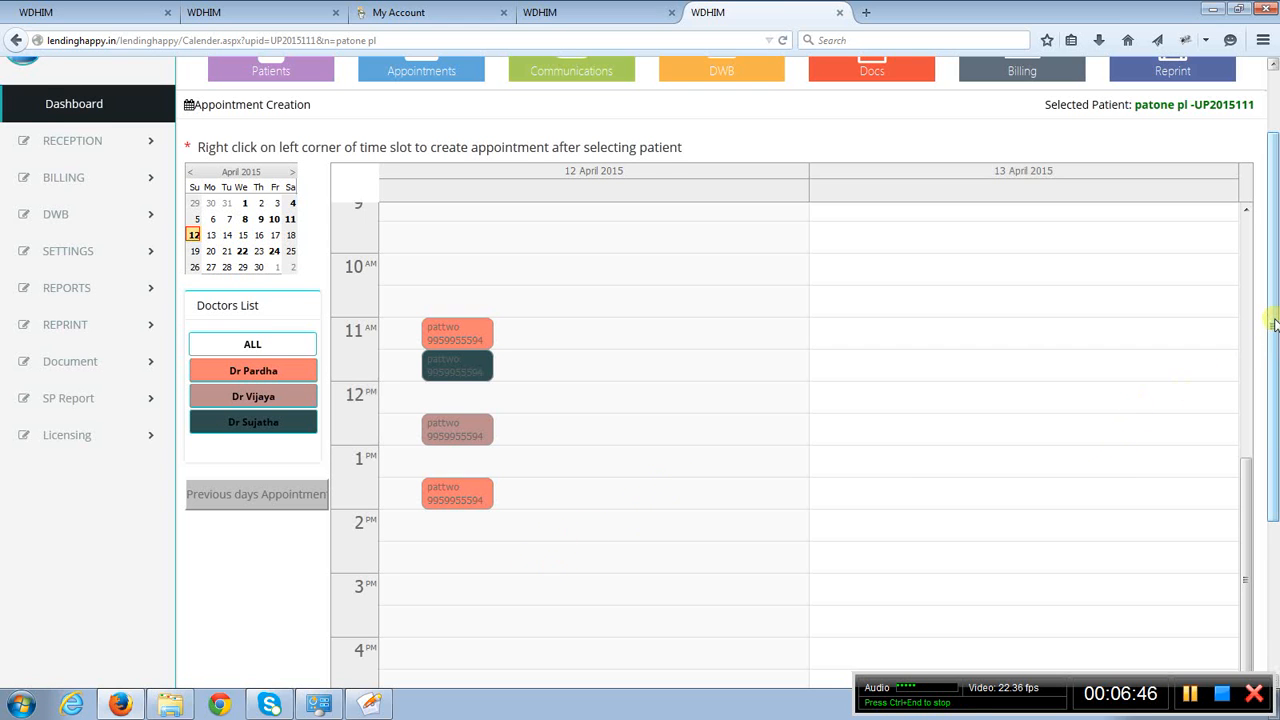
scroll(1273, 323, "down", 1)
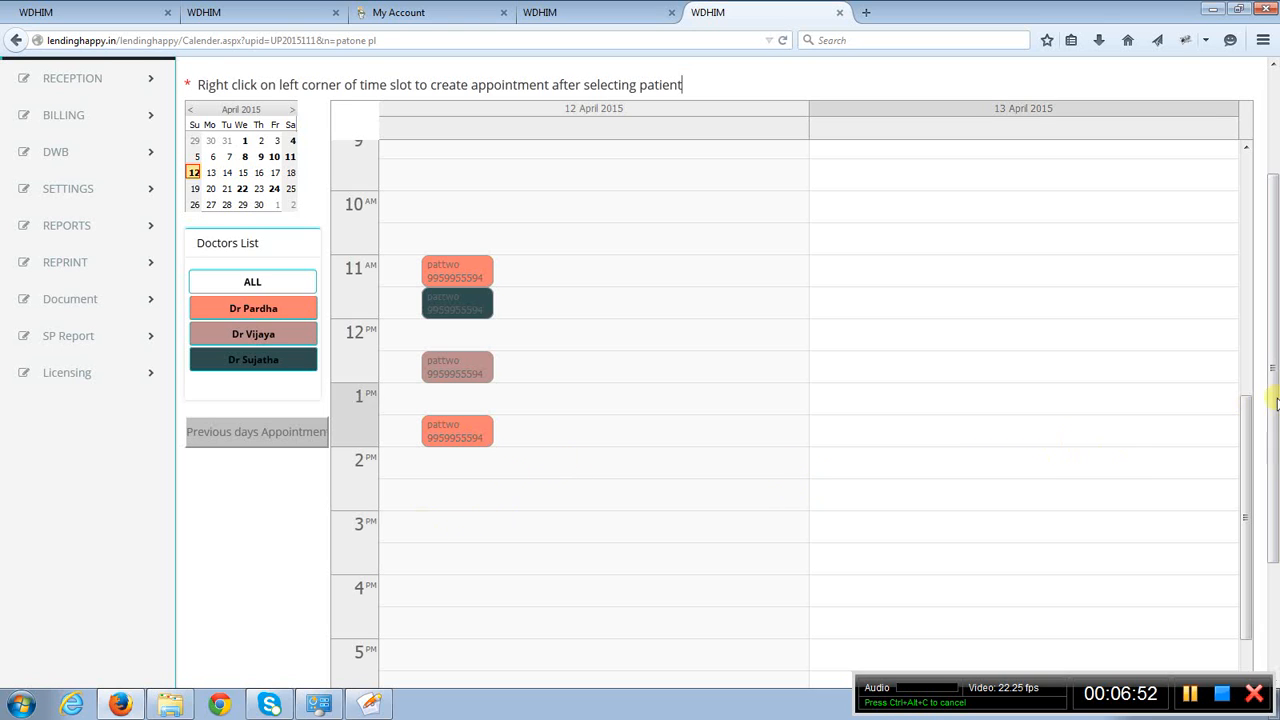
mouse_move(1274, 412)
left_mouse_down()
mouse_move(1272, 394)
mouse_move(1271, 405)
left_mouse_up()
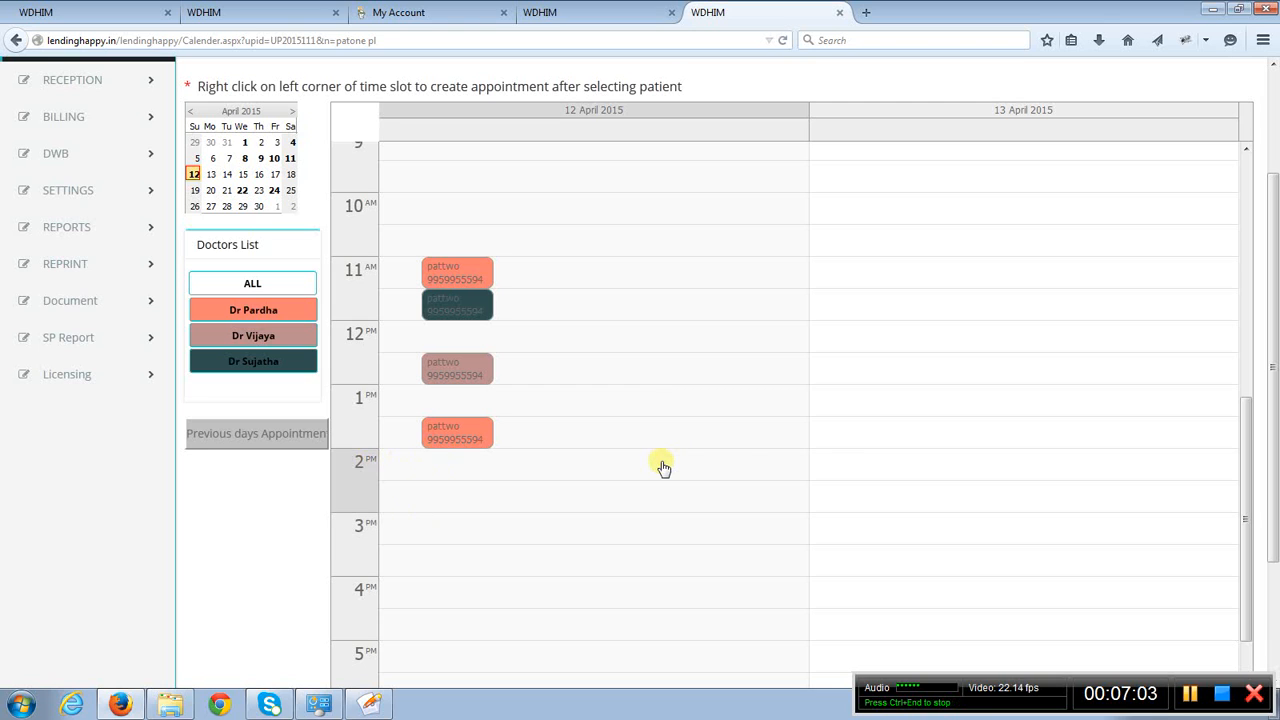
- Review the appointment options and the Direct Appointment form for the 2 PM slot on 13 April 2015, closing it without submitting
right_click(835, 467)
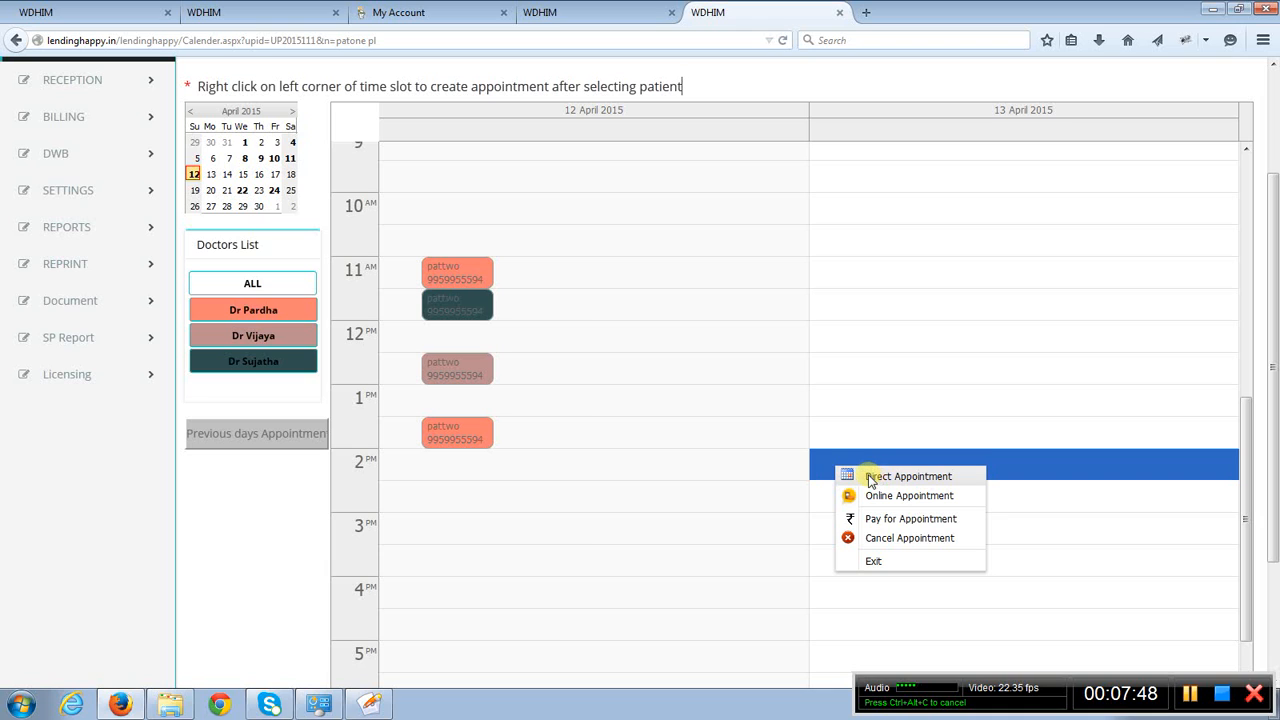
left_click(772, 88)
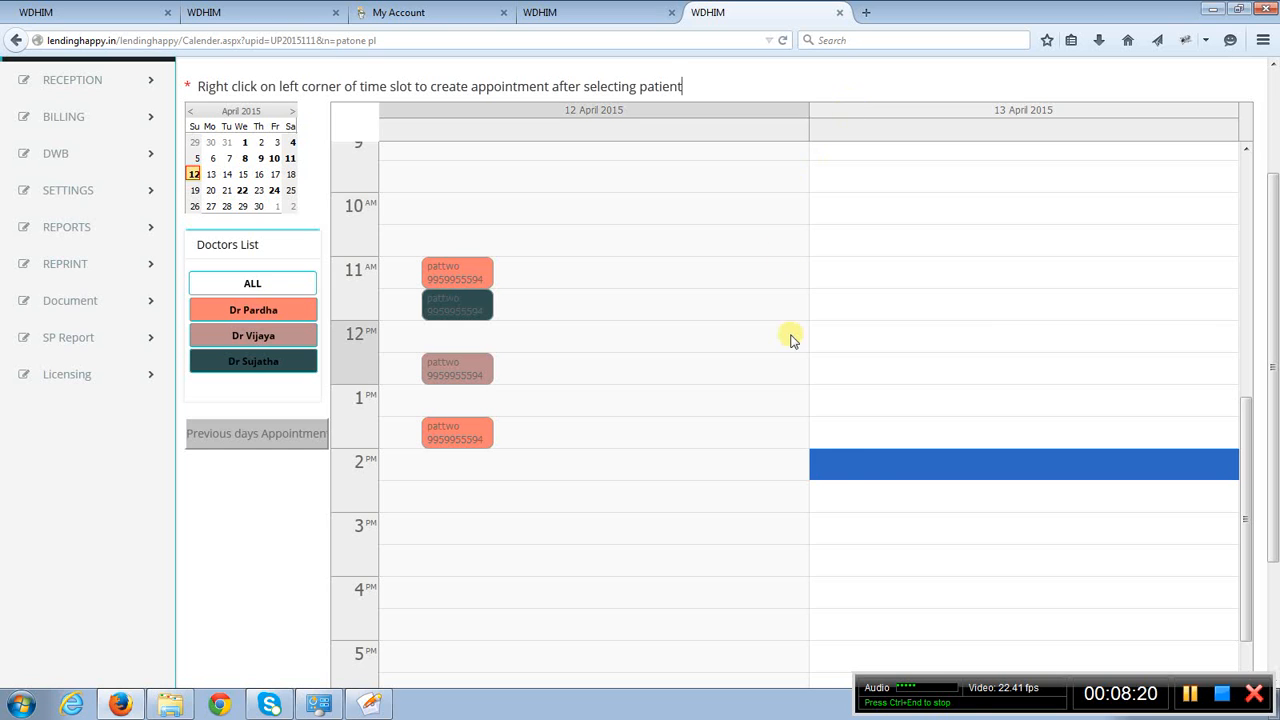
right_click(848, 478)
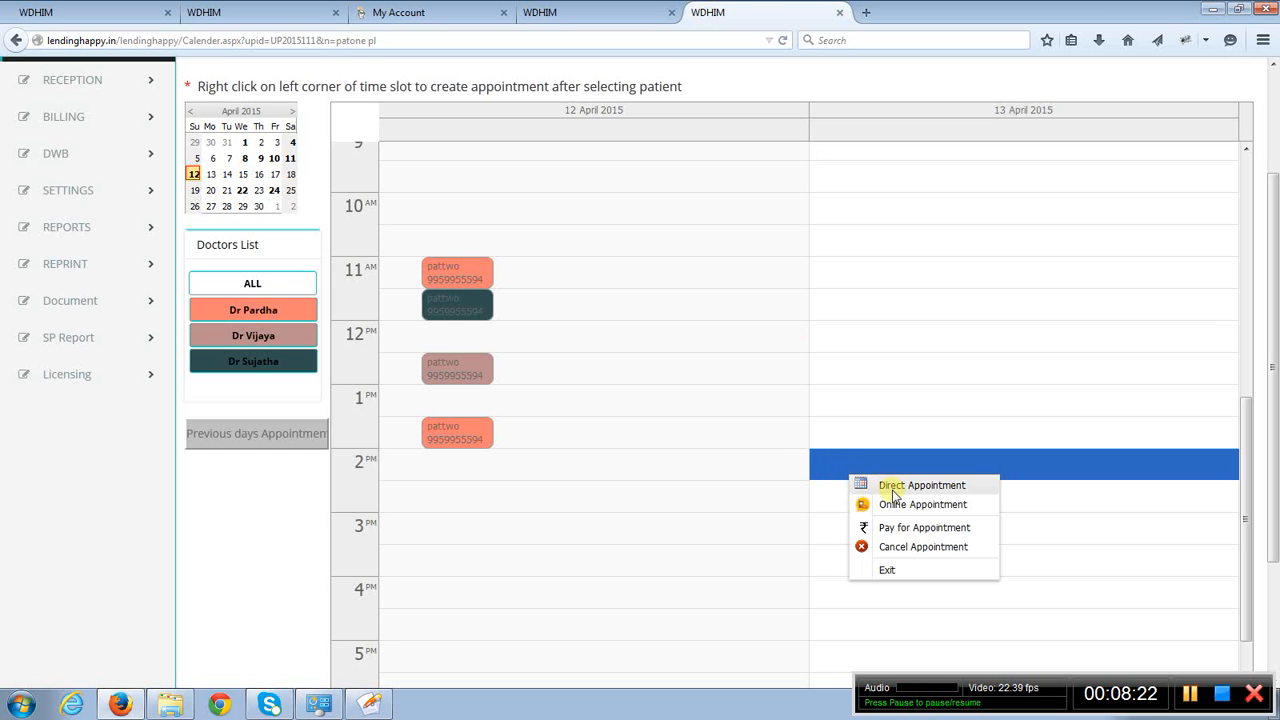
left_click(893, 488)
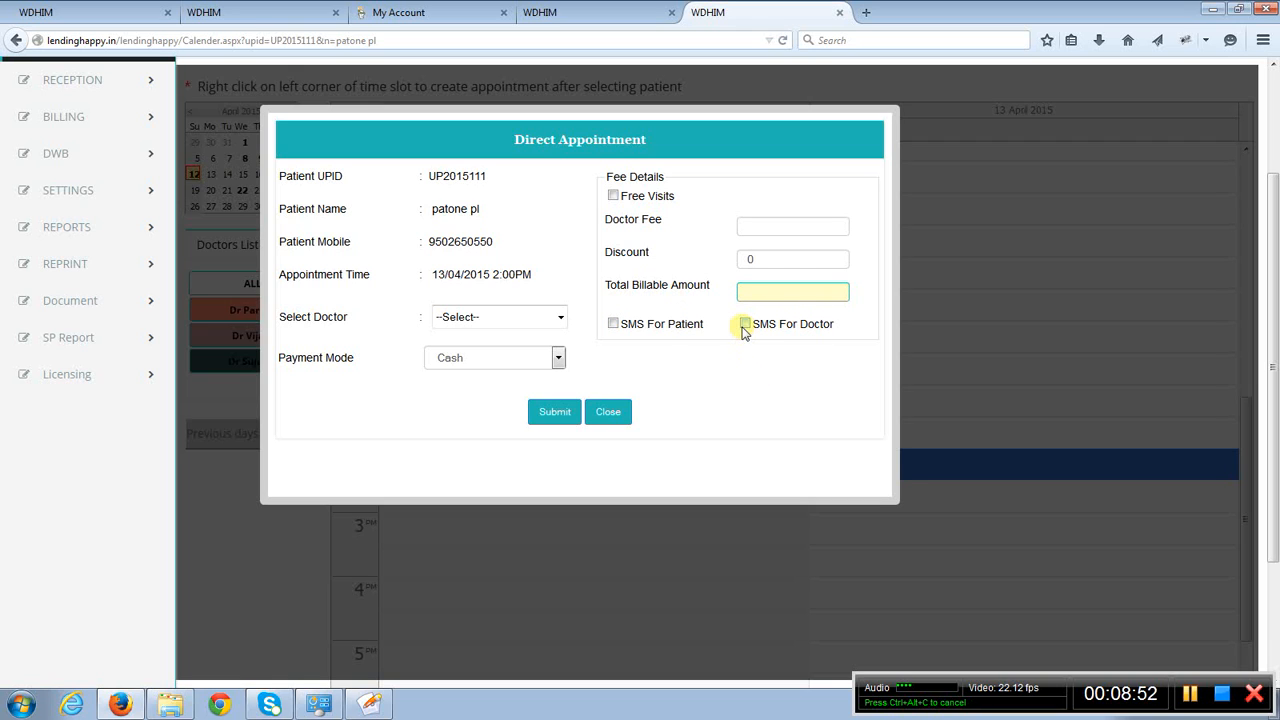
left_click(606, 414)
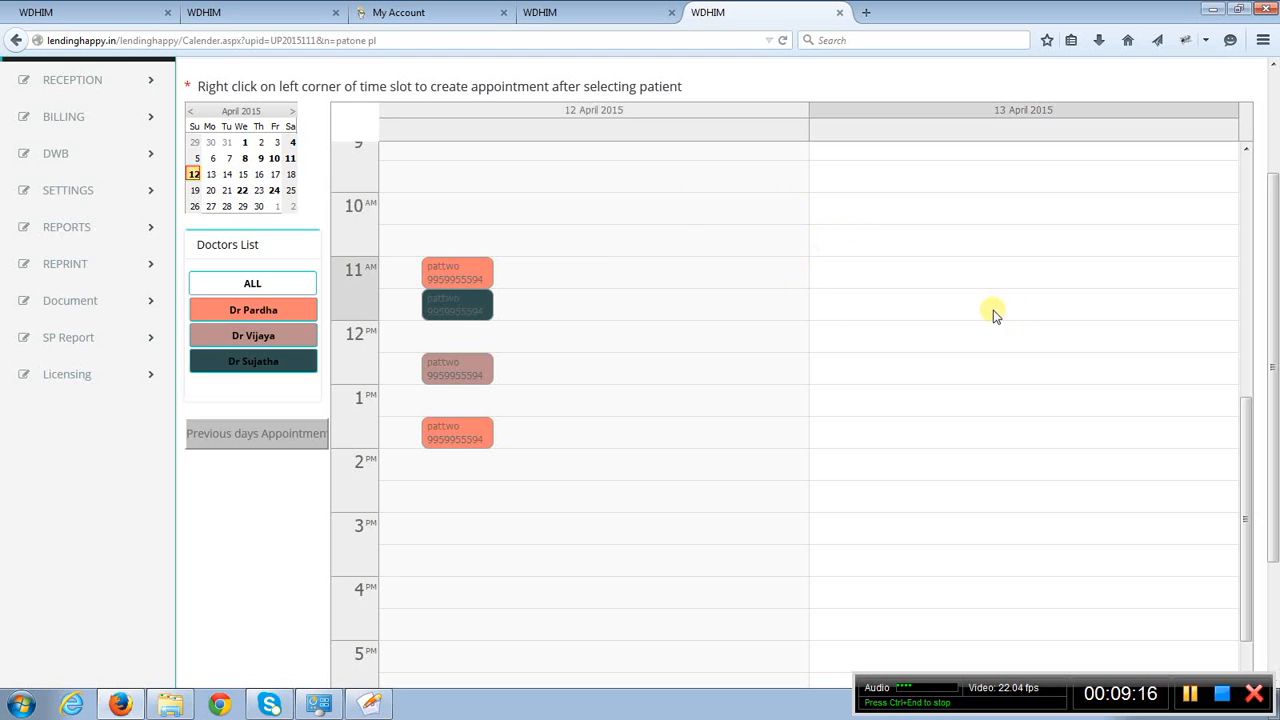
- Open the Communications page of the Reception module and review the appointment reminders for today and tomorrow
left_click_drag(1270, 276, 1276, 225)
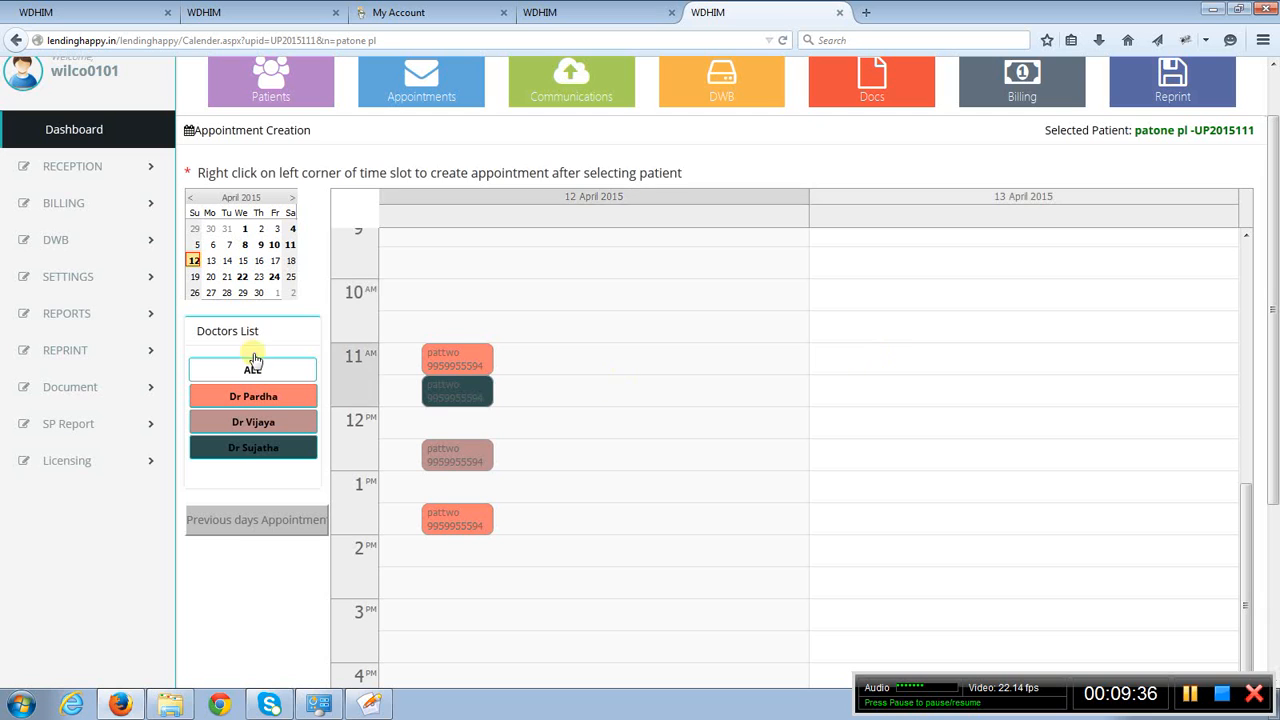
left_click(64, 166)
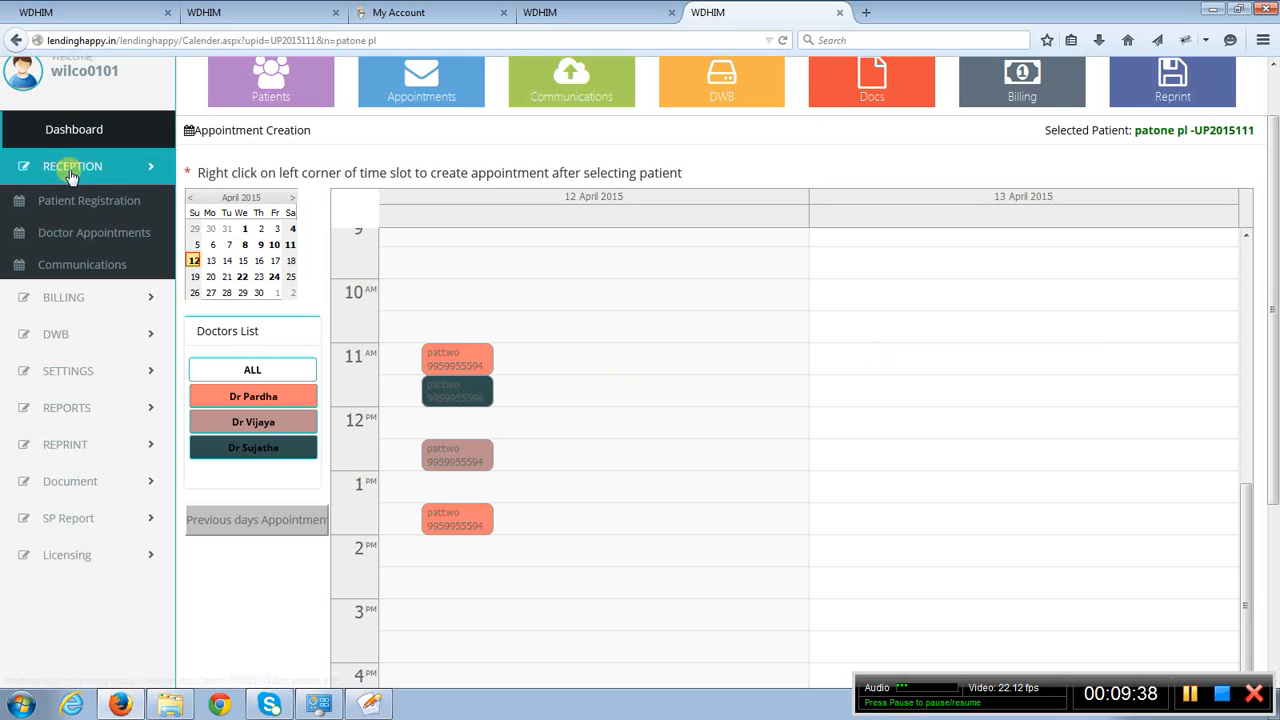
left_click(79, 265)
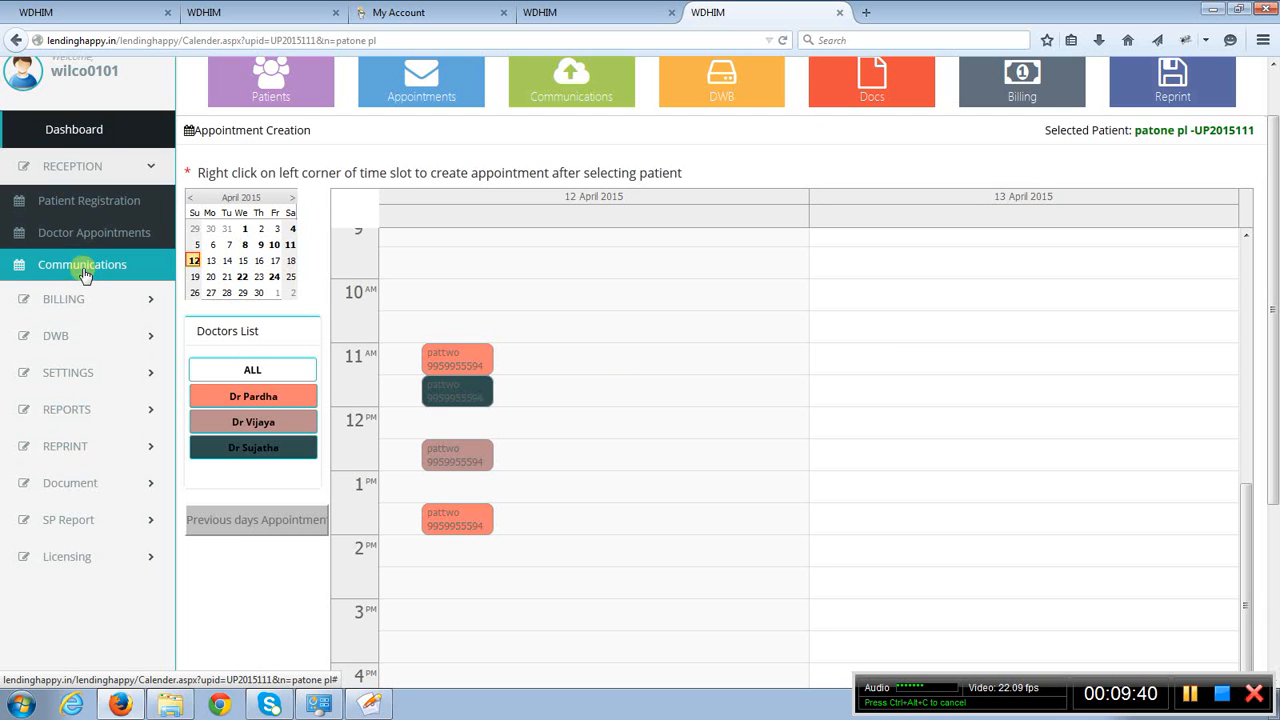
left_click(76, 267)
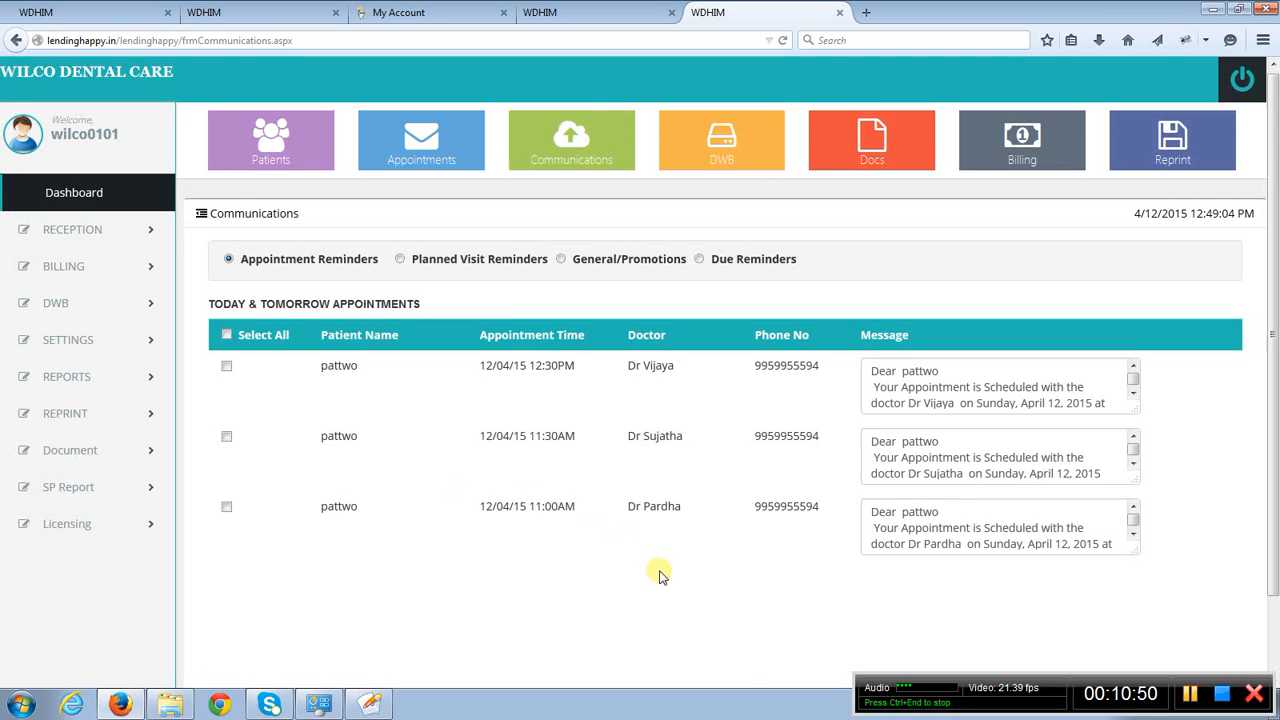
scroll(659, 573, "down", 2)
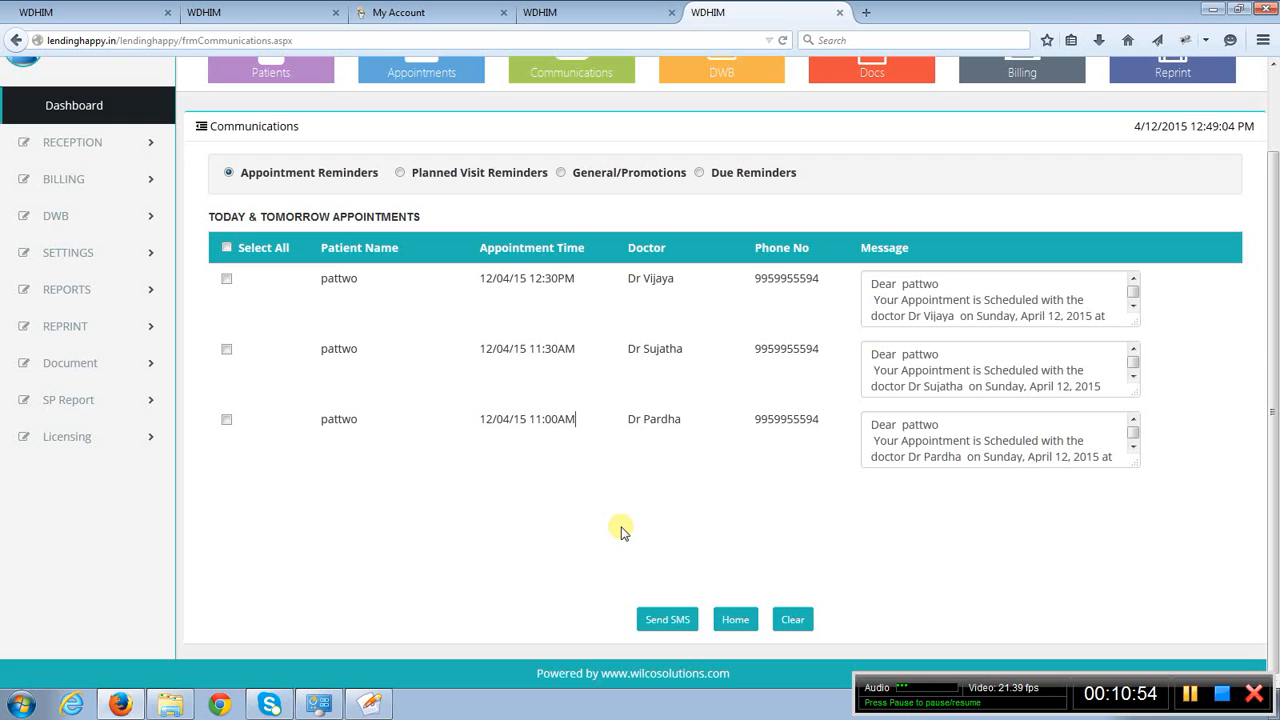
scroll(620, 532, "up", 2)
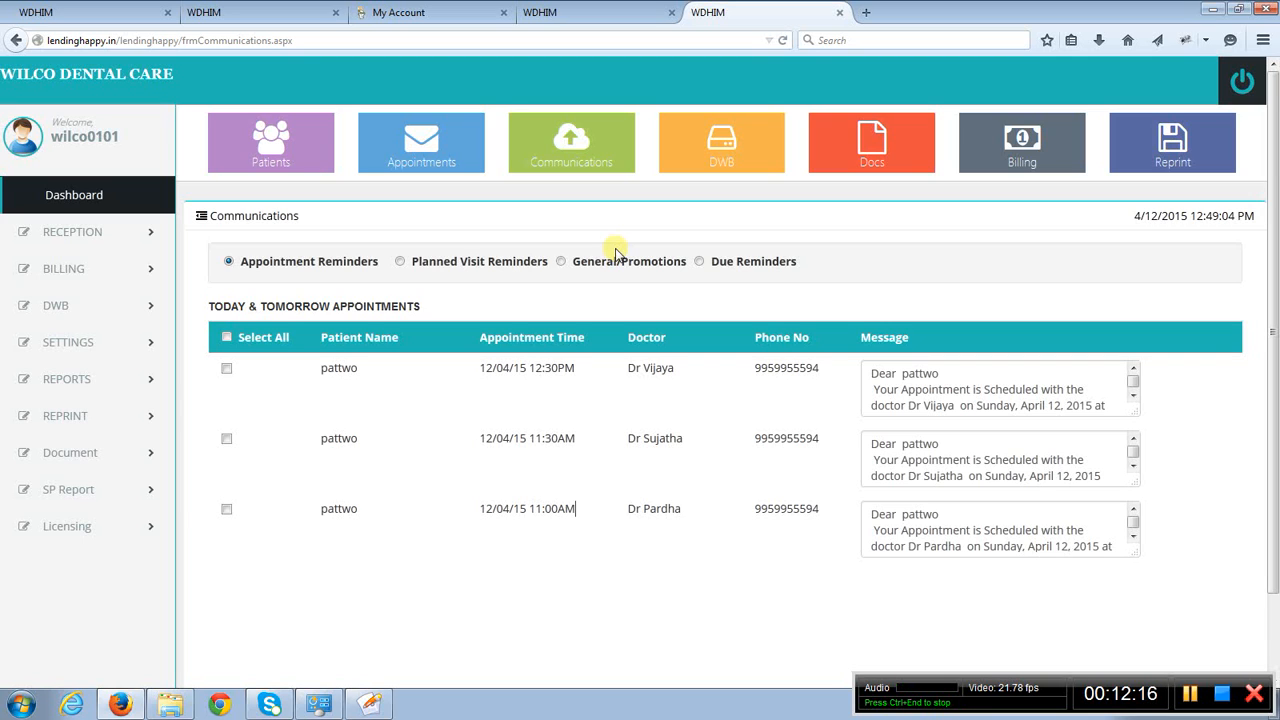
left_click(773, 297)
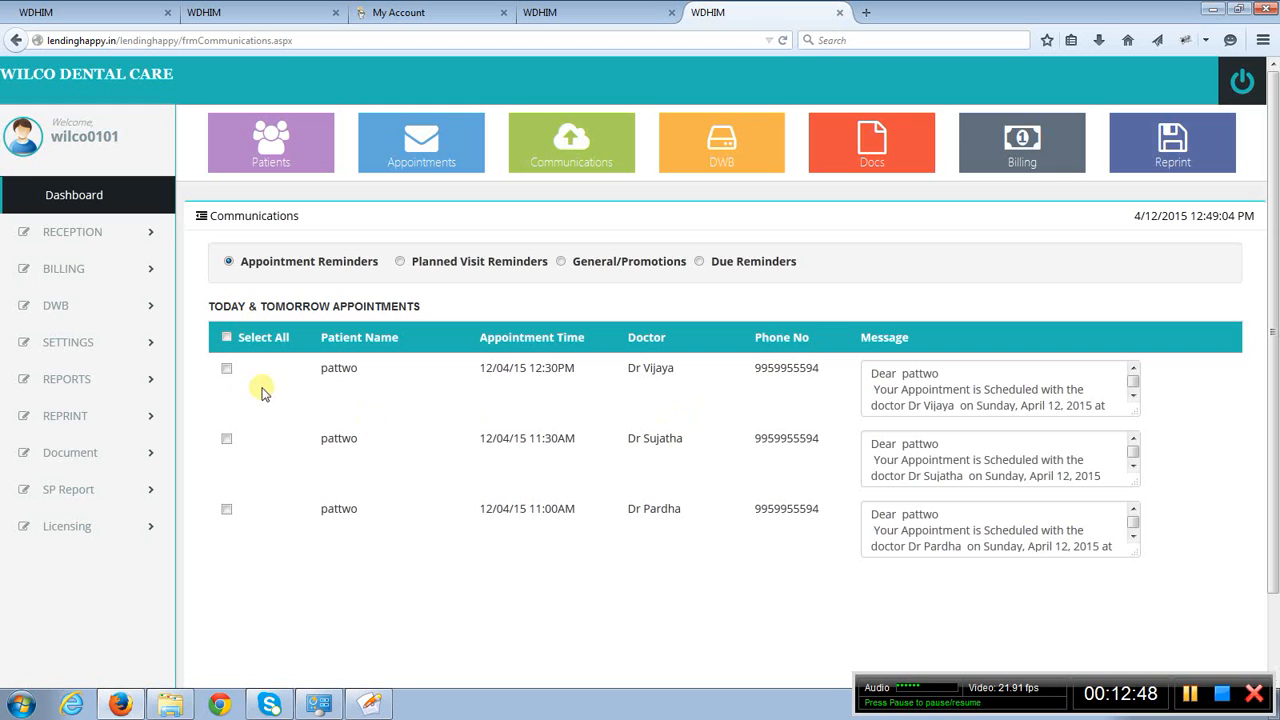
- Open Manage Patients in the DWB module and select the first of today's appointments and its 12/04/2015 Tooth ache visit
left_click(56, 309)
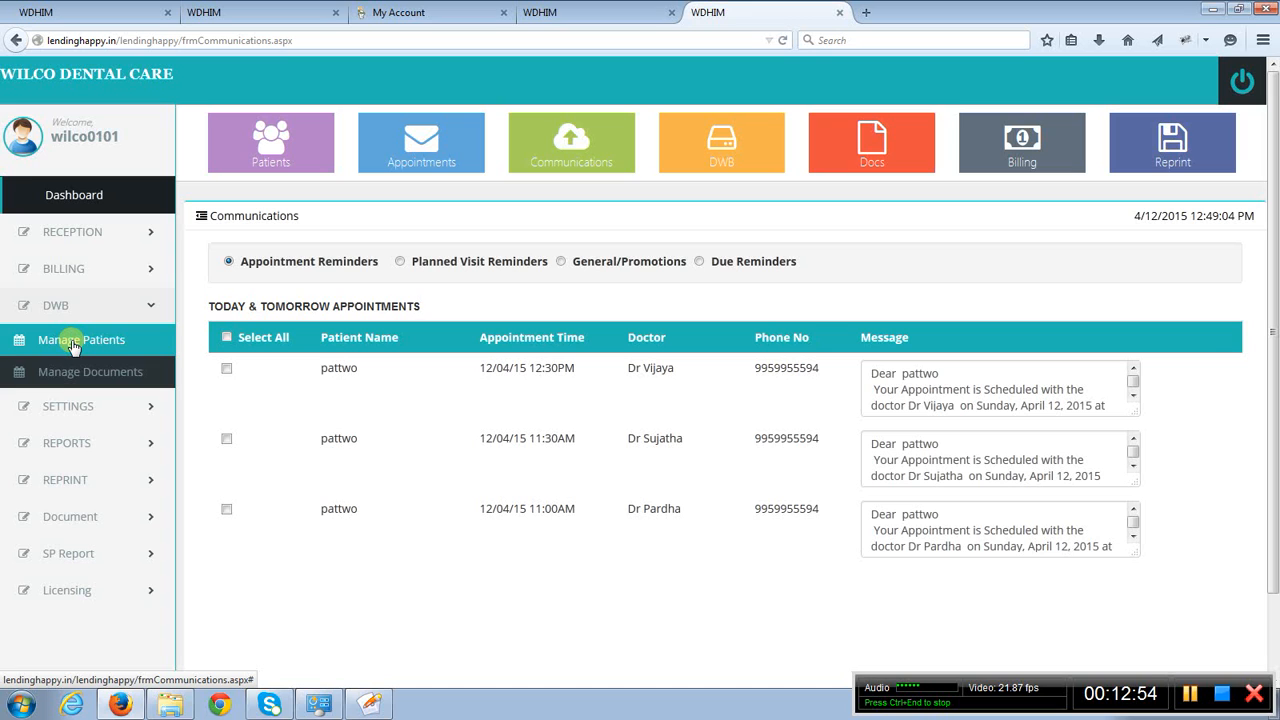
left_click(72, 344)
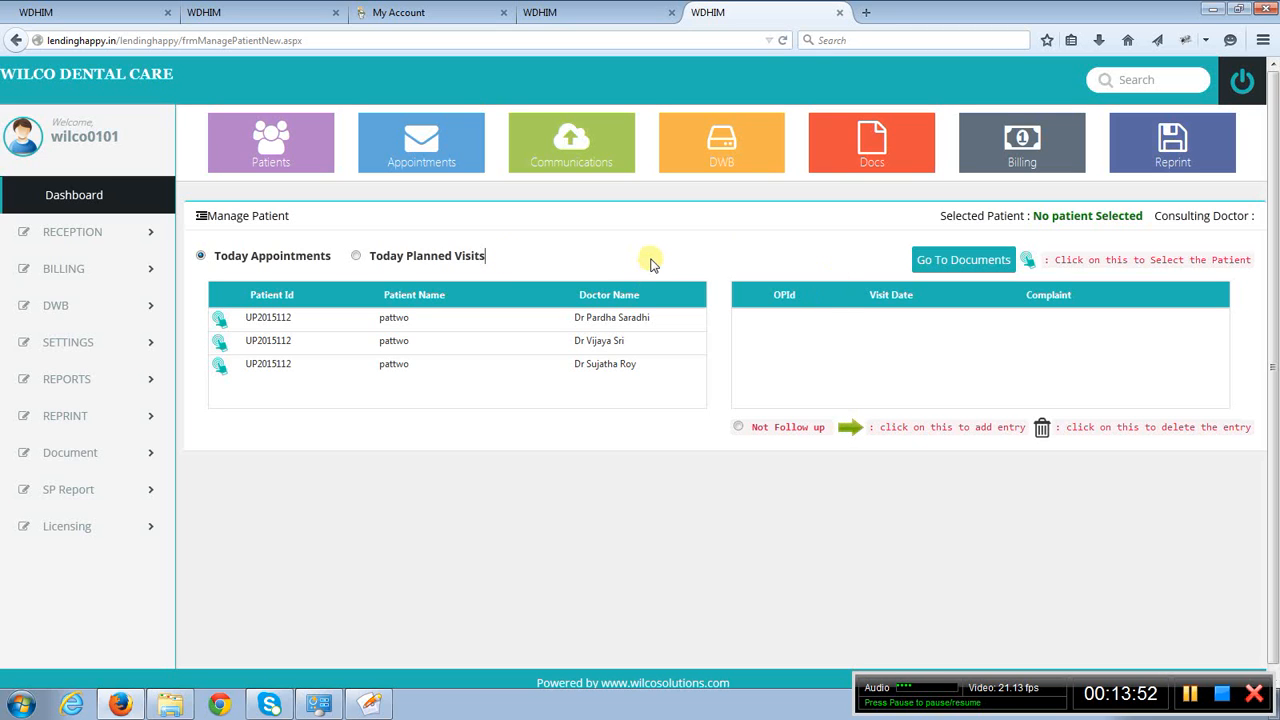
scroll(650, 263, "down", 1)
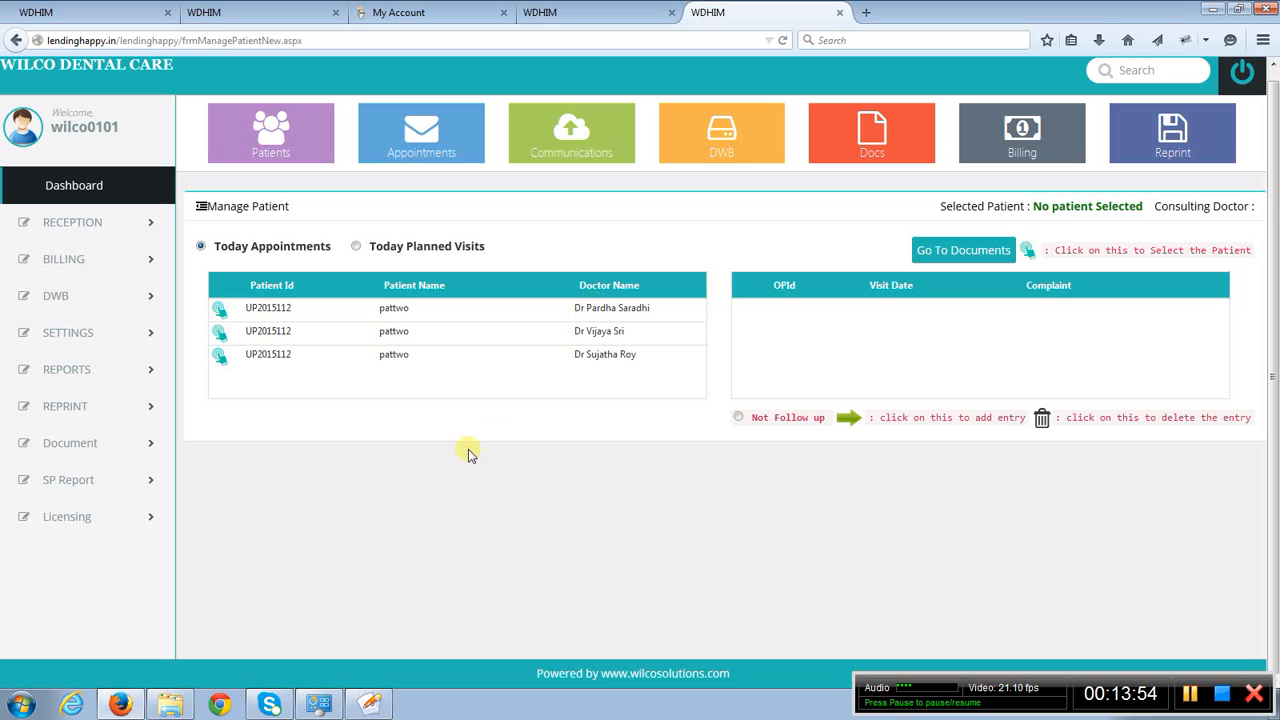
left_click(220, 312)
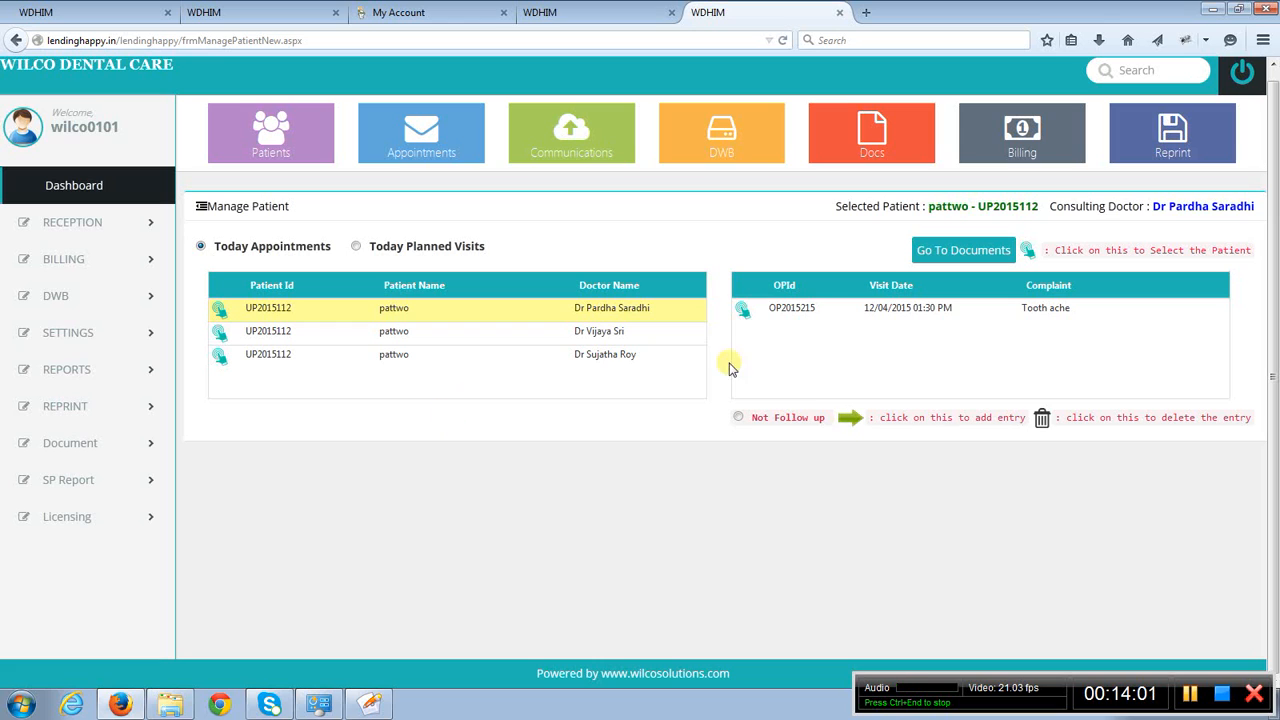
left_click(743, 310)
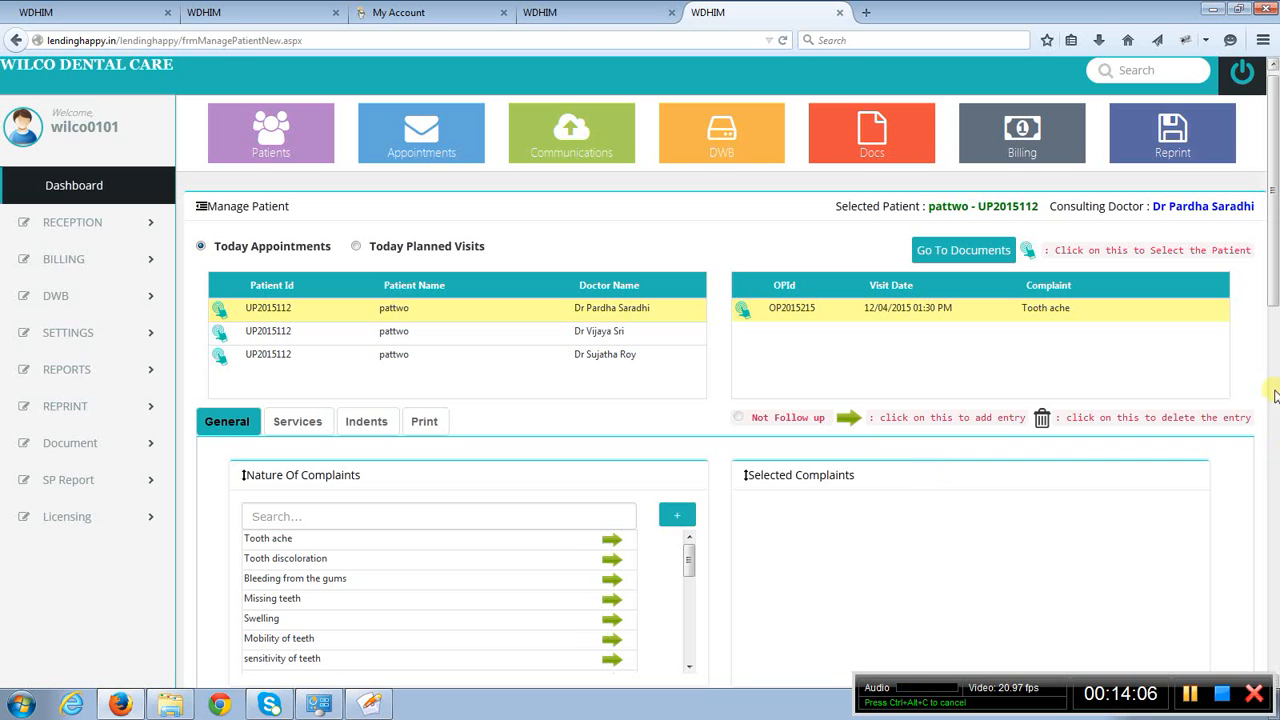
- Try entering the teeth info 12.1,3 for the selected Tooth ache complaint and clear the entry
scroll(1251, 380, "down", 2)
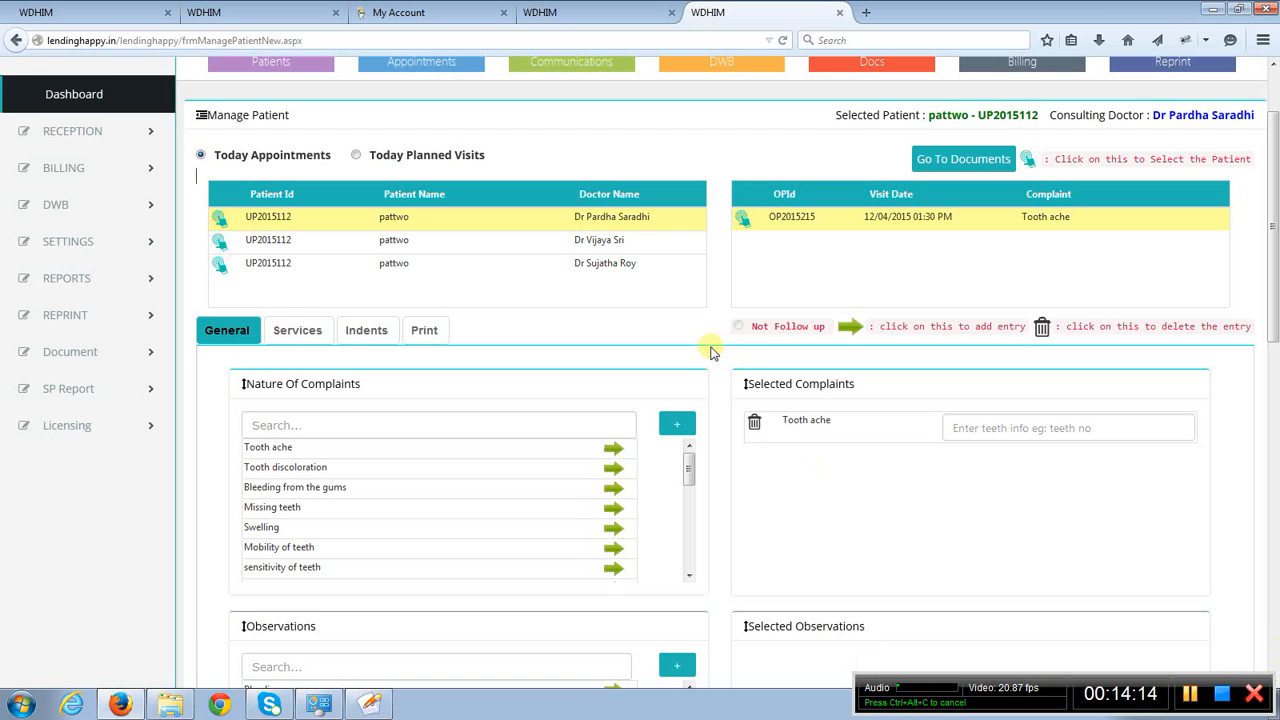
scroll(712, 350, "down", 3)
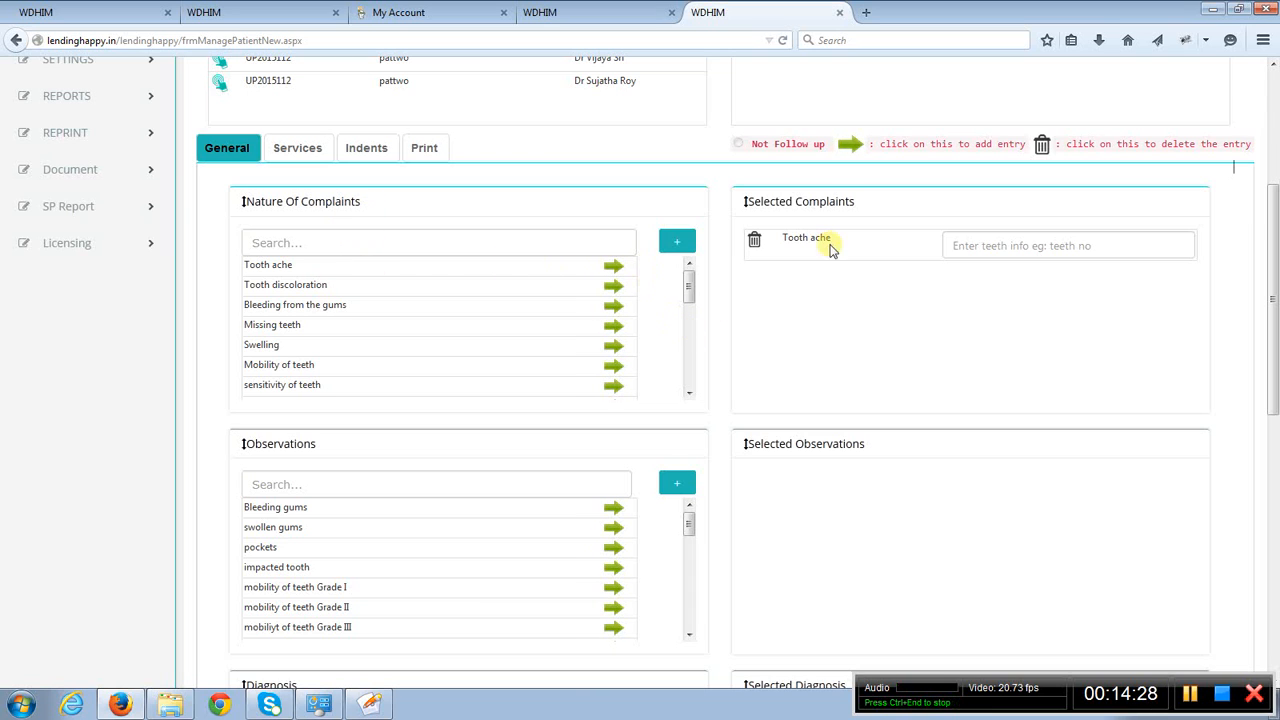
left_click(972, 246)
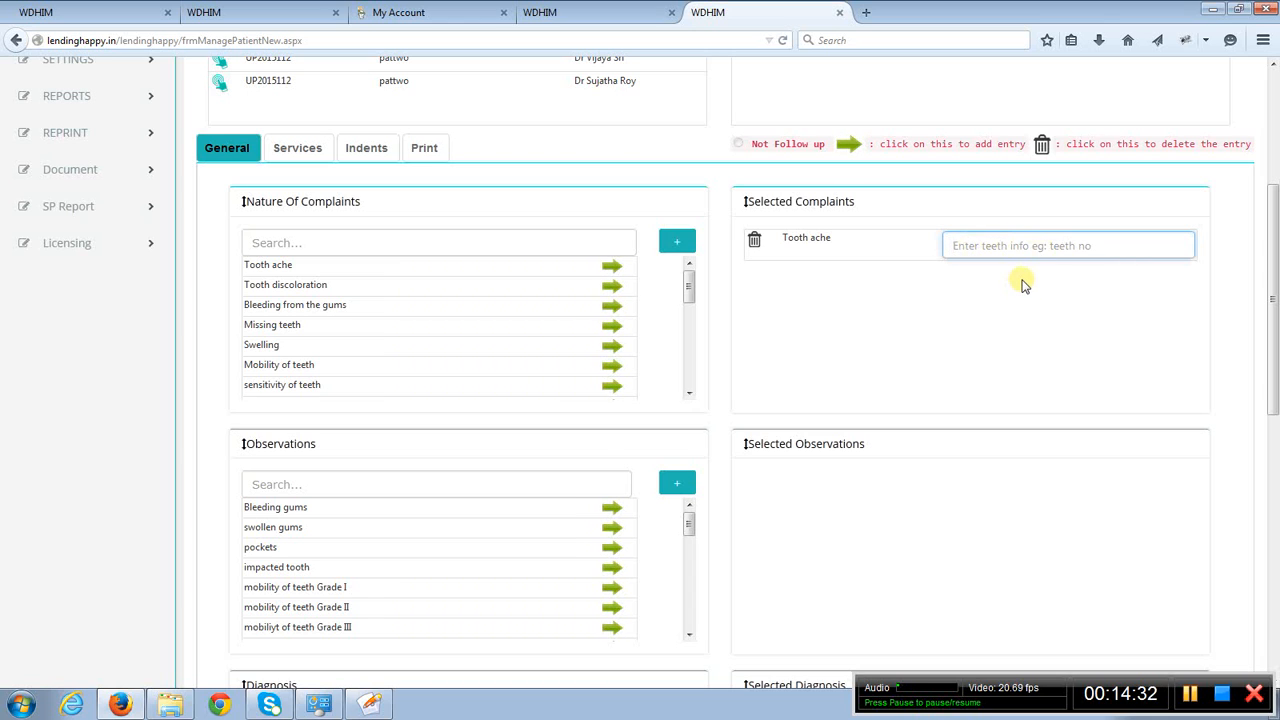
type("12,1,3")
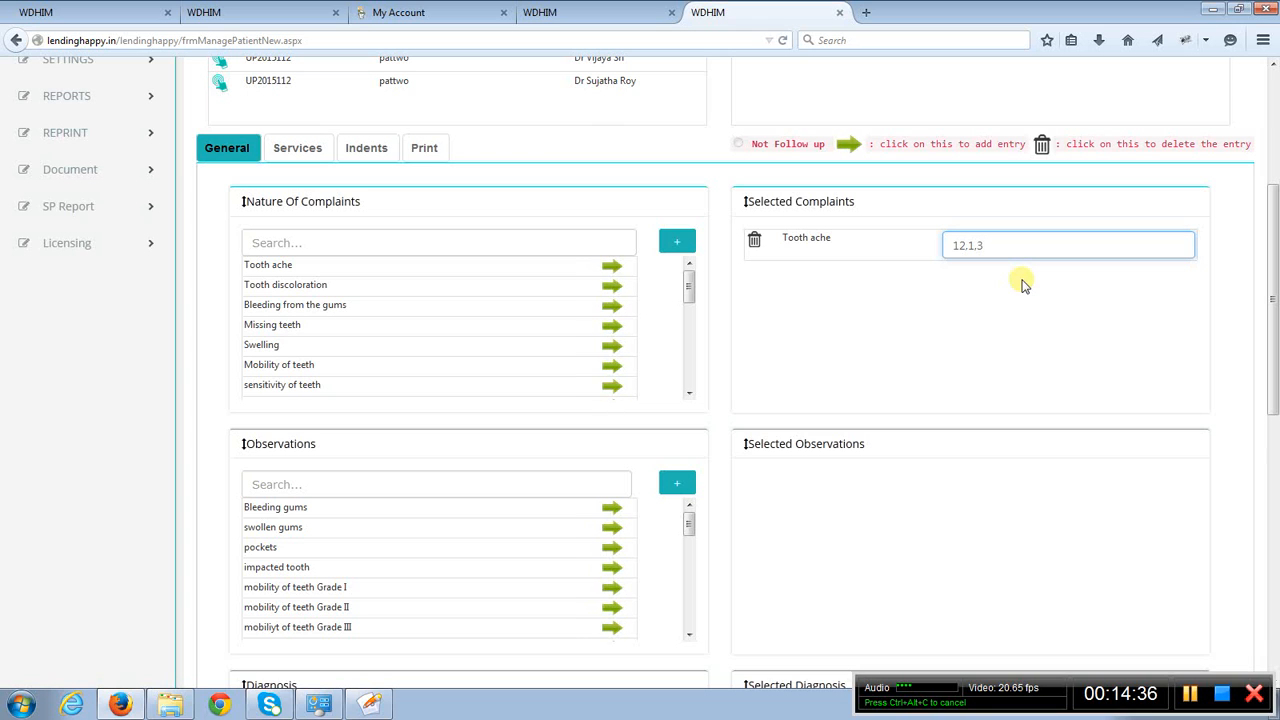
key("BackSpace")
key("BackSpace")
key("BackSpace")
key("BackSpace")
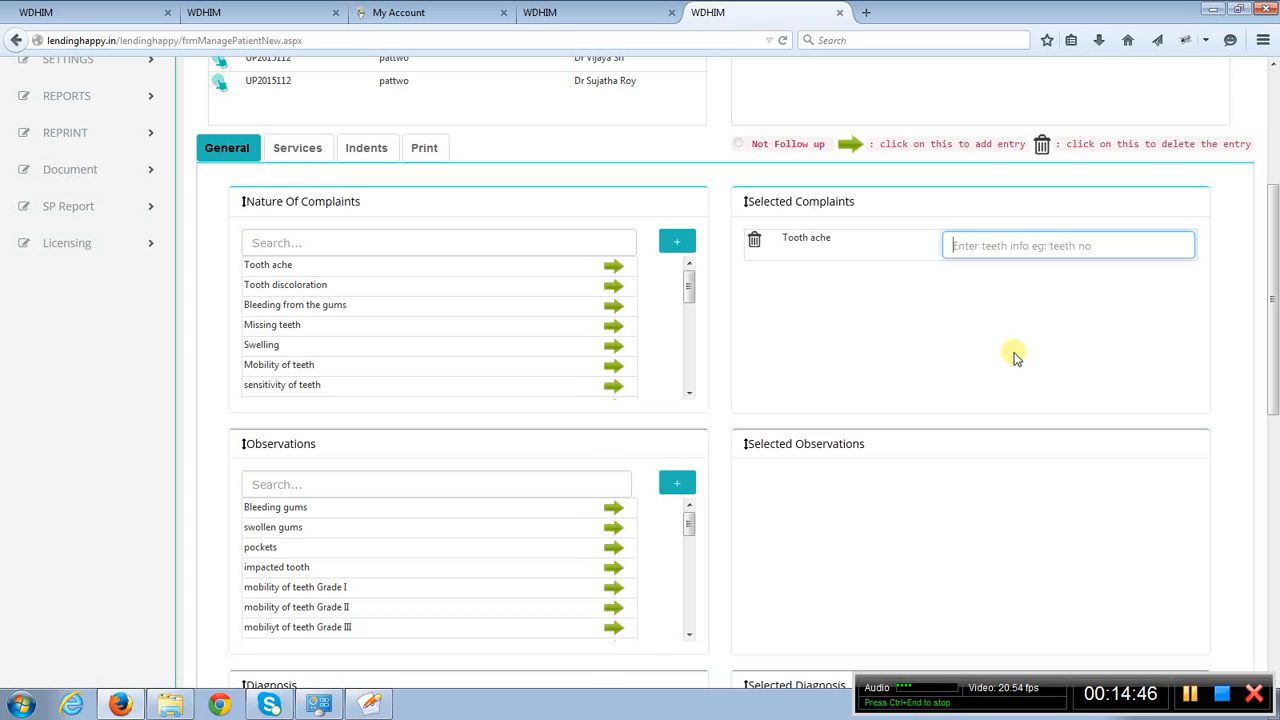
- Review the Observations, Diagnosis and Notes sections of the visit's General details, including the Next Planned Visit Date field
scroll(1013, 357, "down", 2)
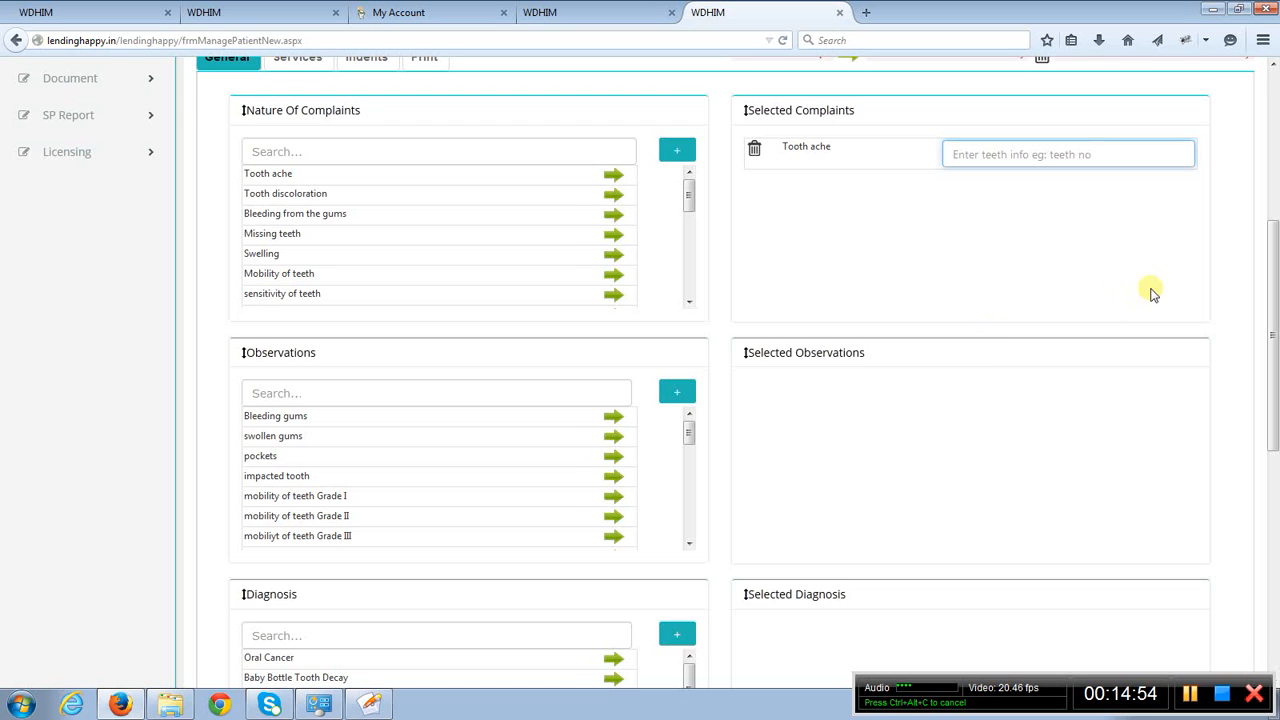
left_click(1228, 343)
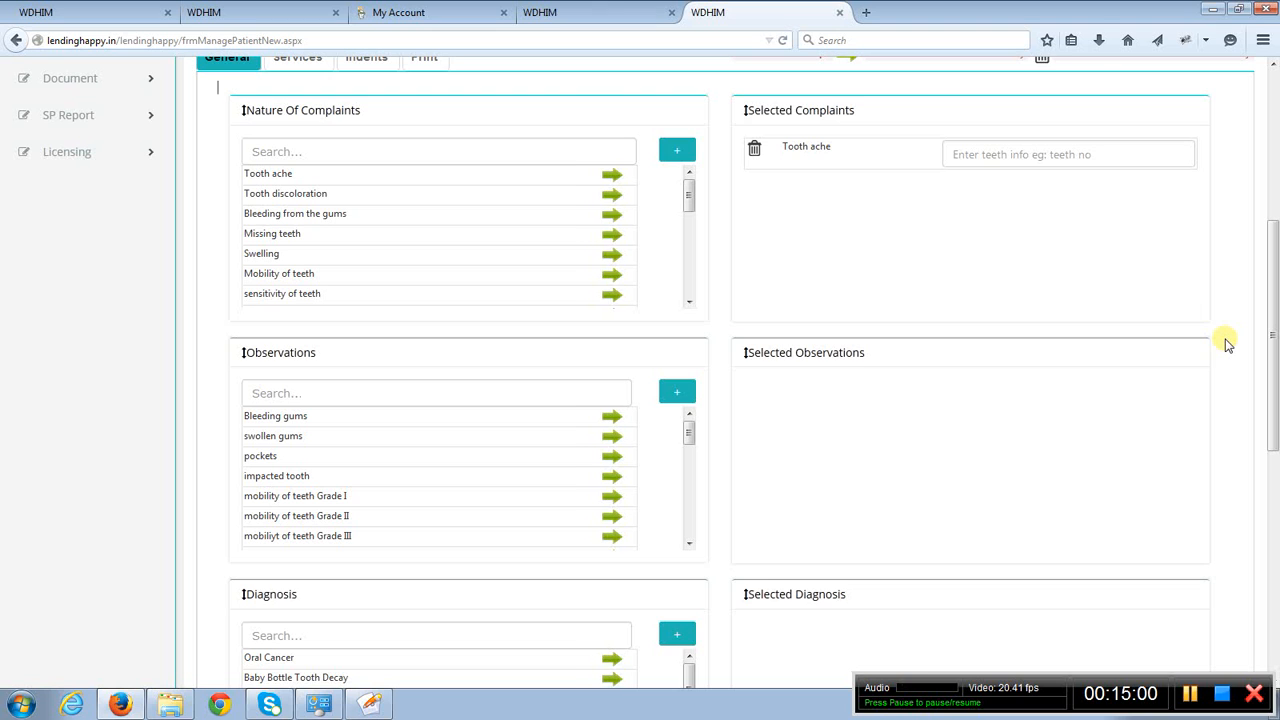
scroll(1228, 343, "down", 2)
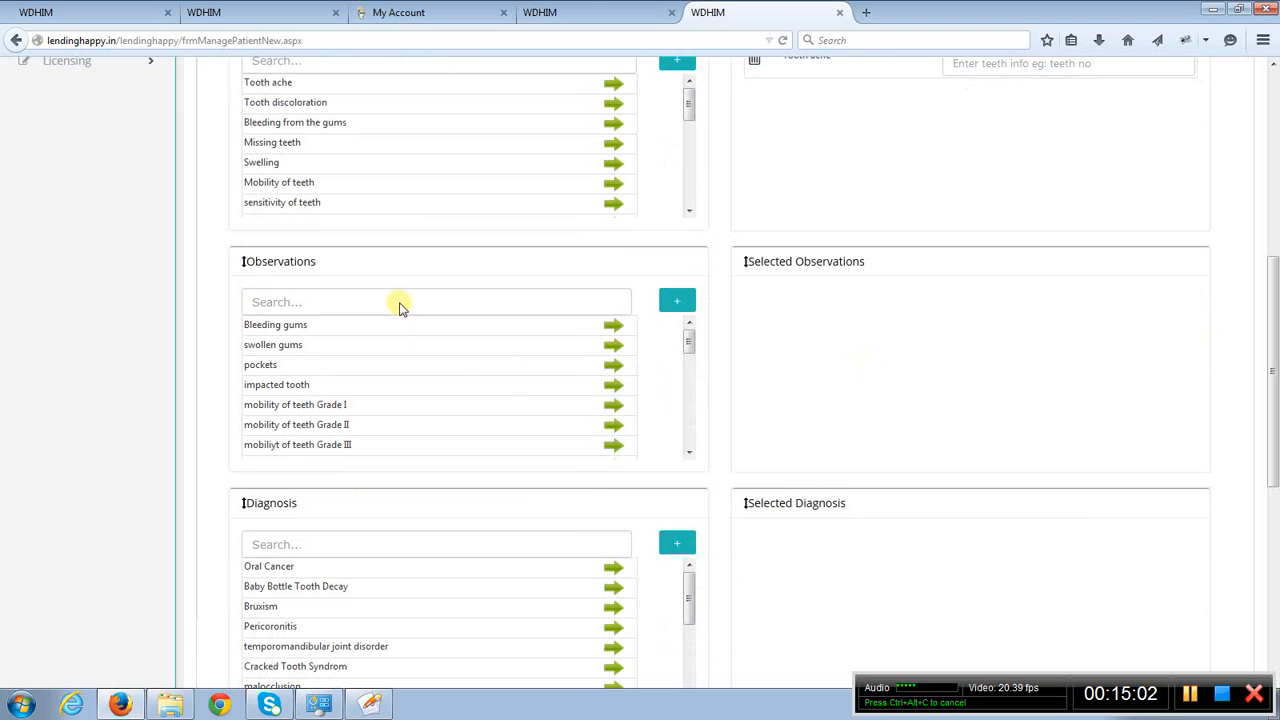
scroll(600, 425, "down", 2)
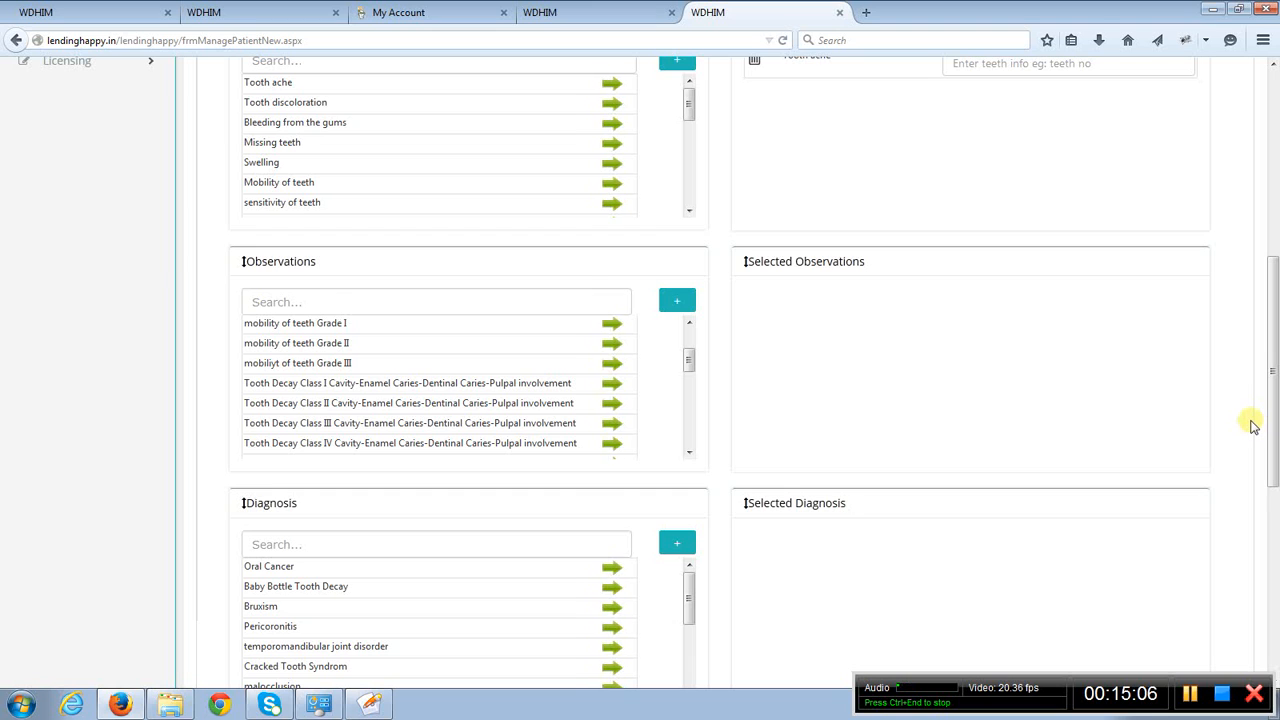
scroll(1253, 425, "down", 1)
scroll(1253, 425, "down", 9)
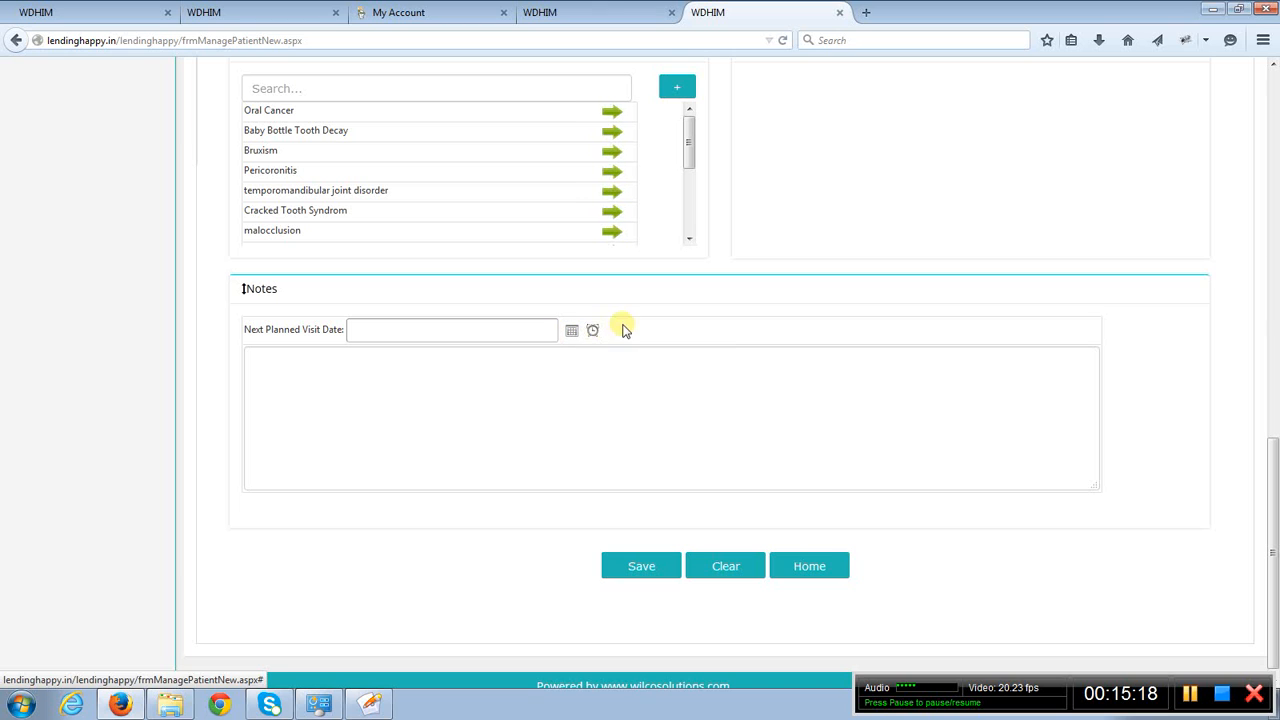
left_click(463, 411)
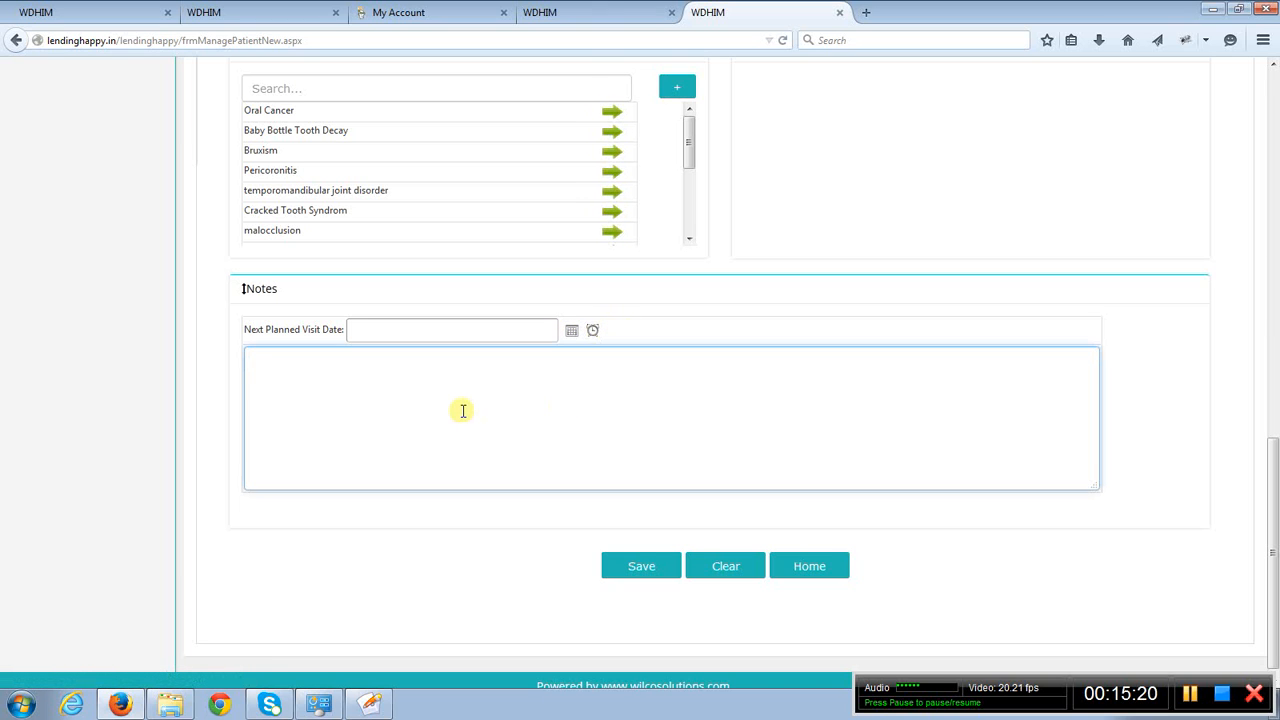
left_click(1226, 447)
scroll(1222, 445, "up", 3)
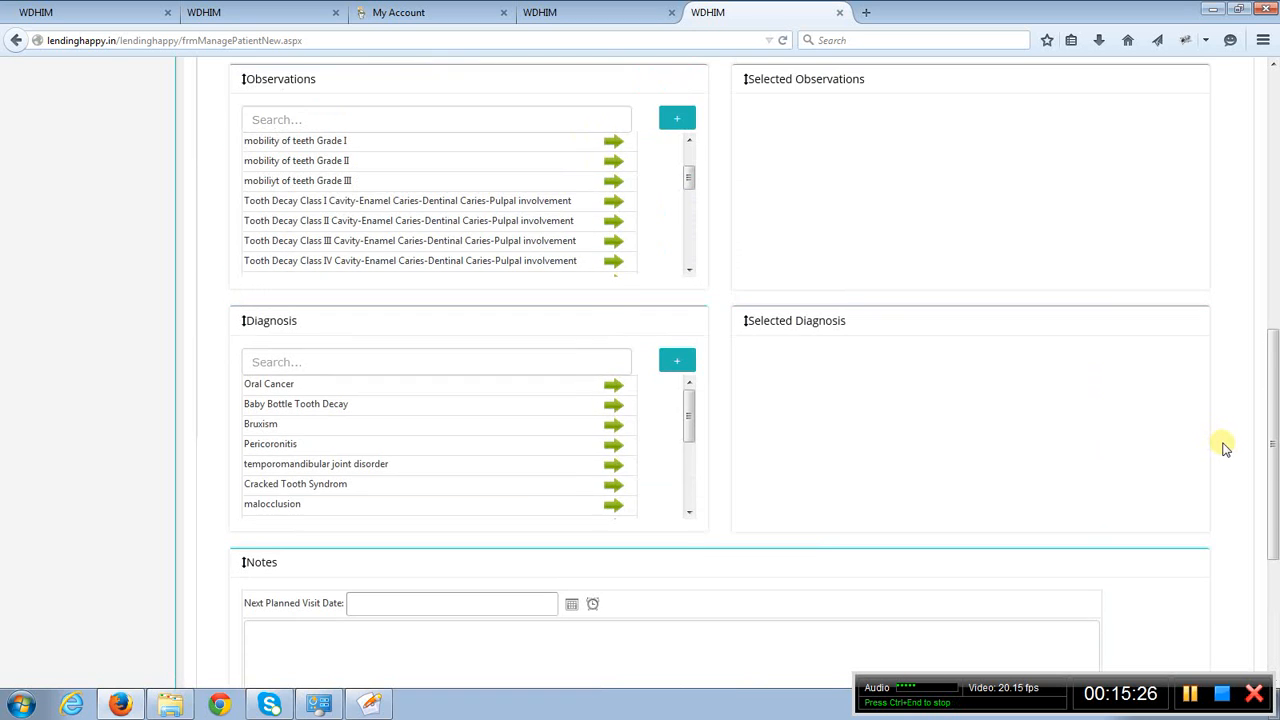
scroll(1220, 443, "down", 3)
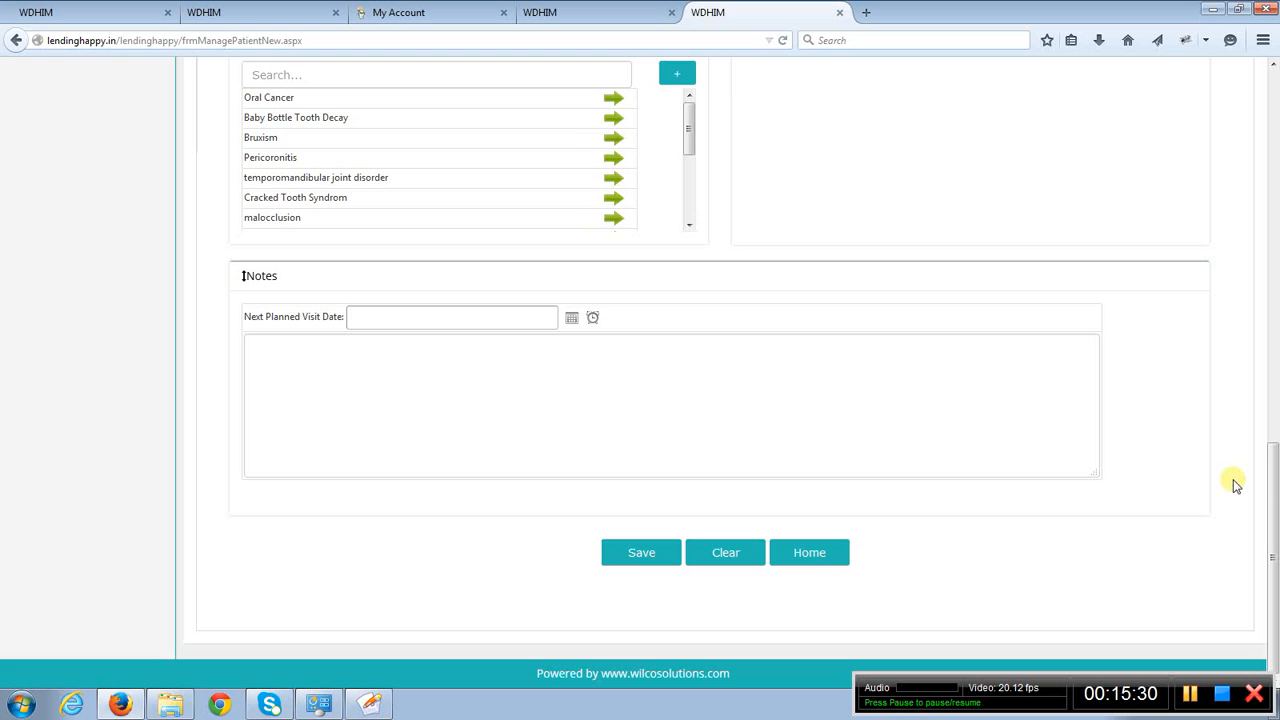
scroll(1234, 482, "up", 3)
scroll(1234, 484, "up", 3)
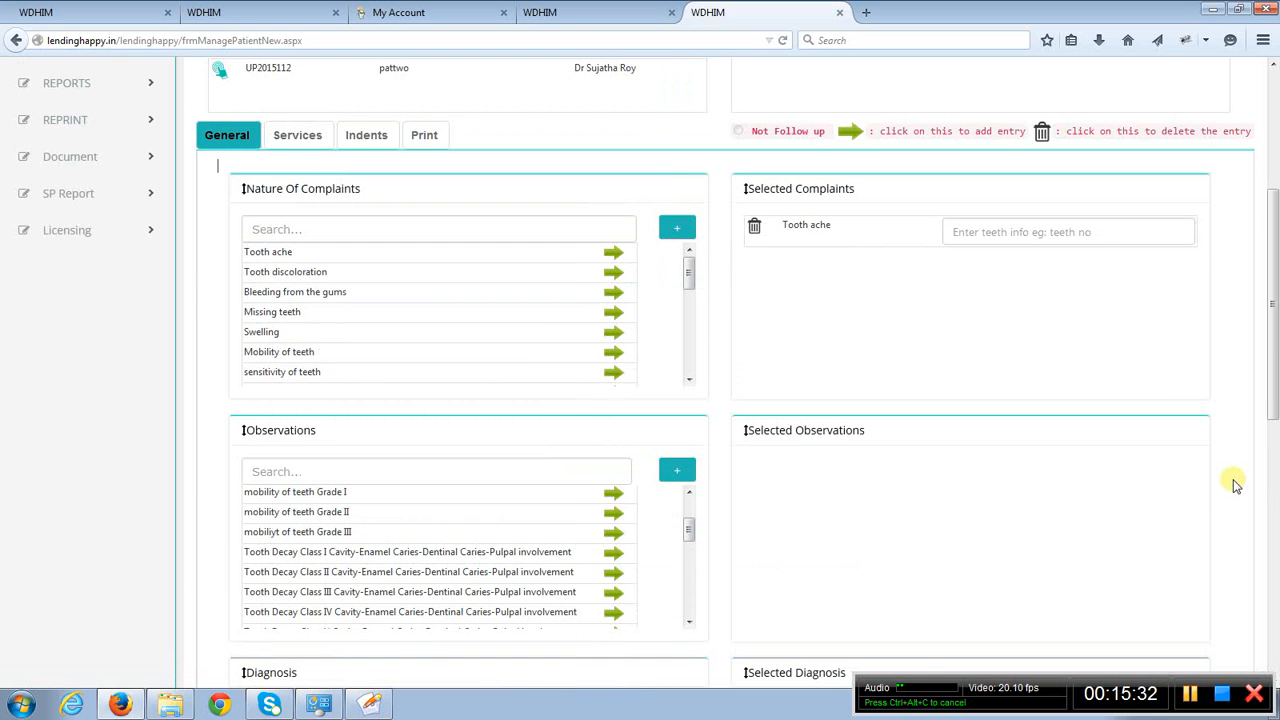
- Open the visit's Services and review the available services and the Existing service List with its actions
scroll(1234, 484, "up", 3)
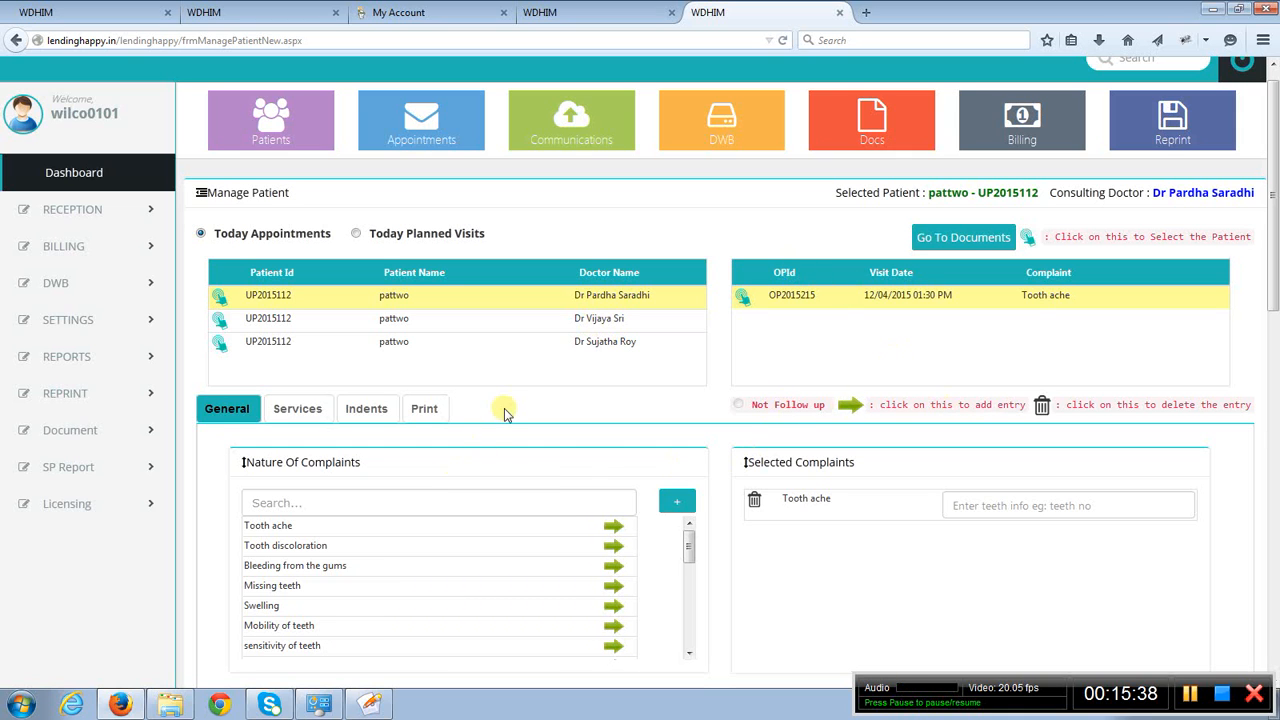
scroll(500, 414, "down", 2)
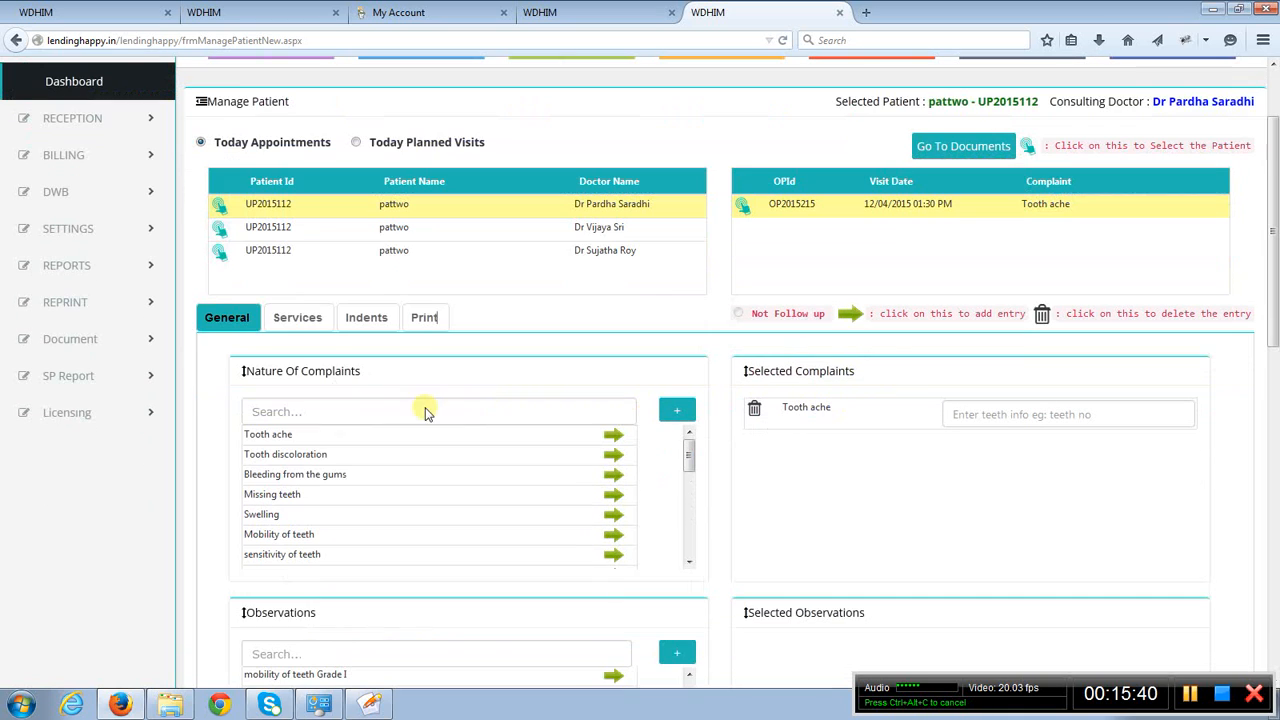
left_click(290, 318)
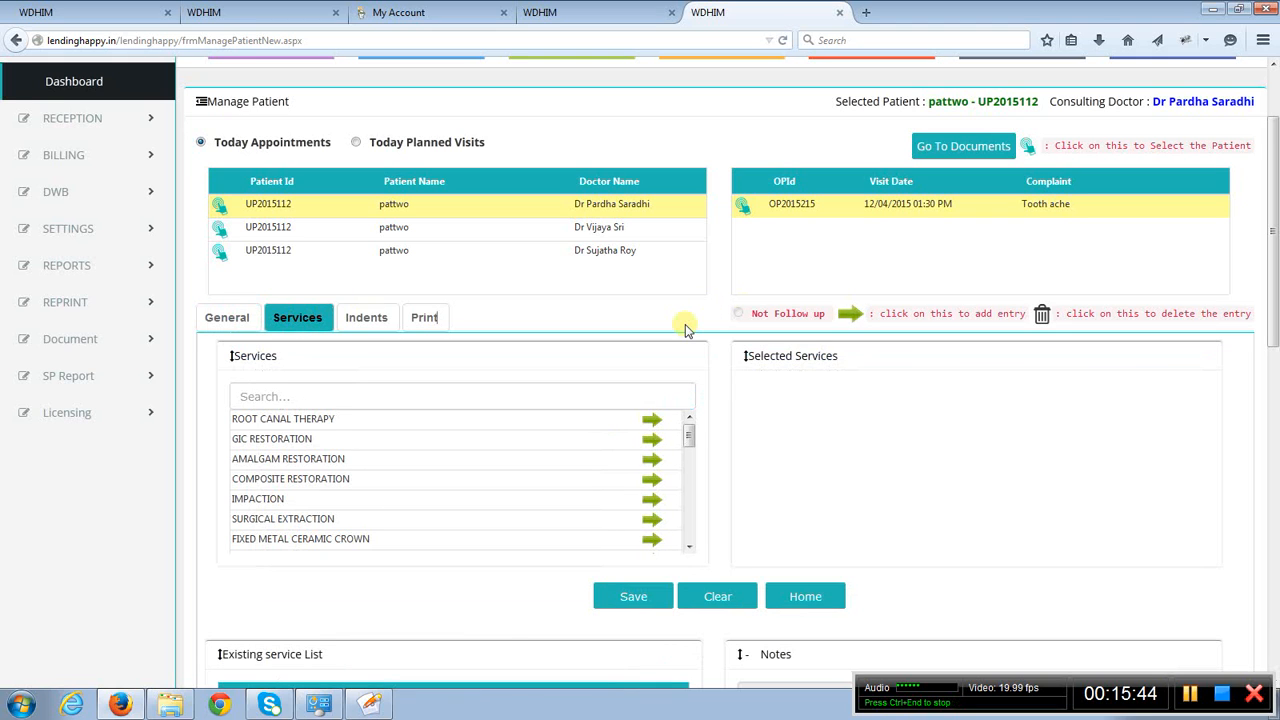
scroll(685, 324, "down", 3)
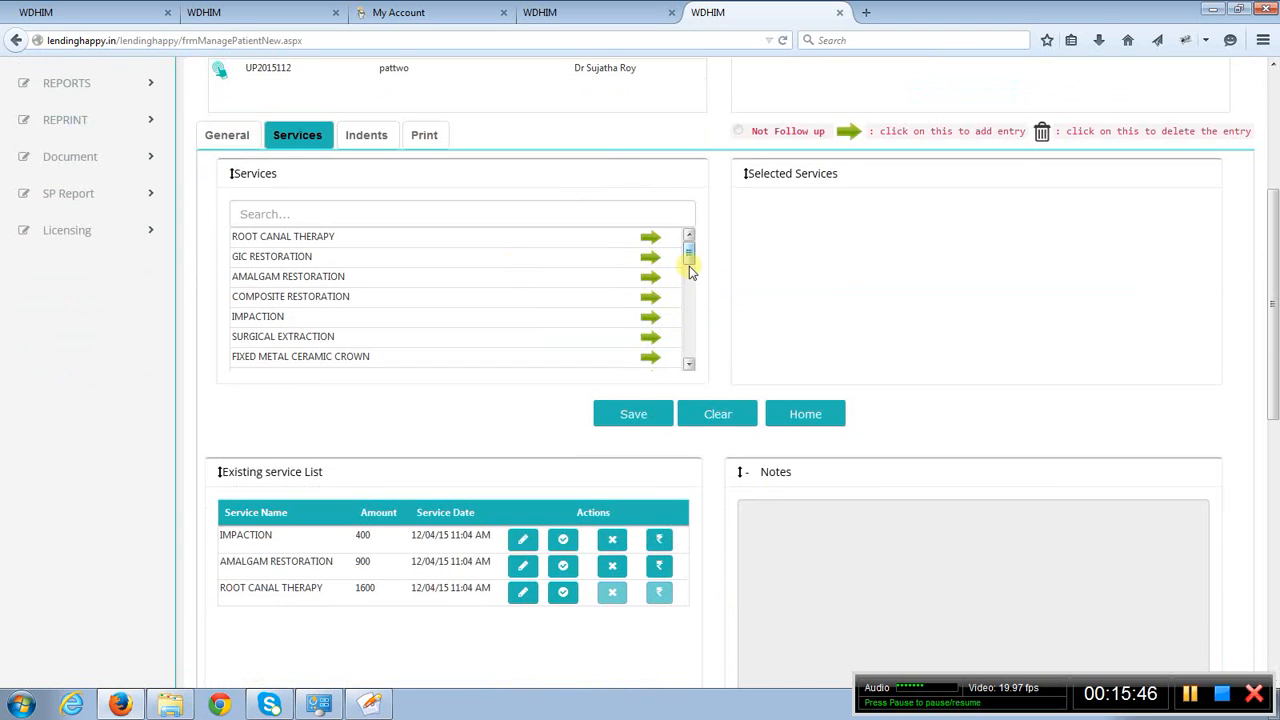
mouse_move(689, 256)
left_mouse_down()
mouse_move(690, 350)
mouse_move(691, 248)
left_mouse_up()
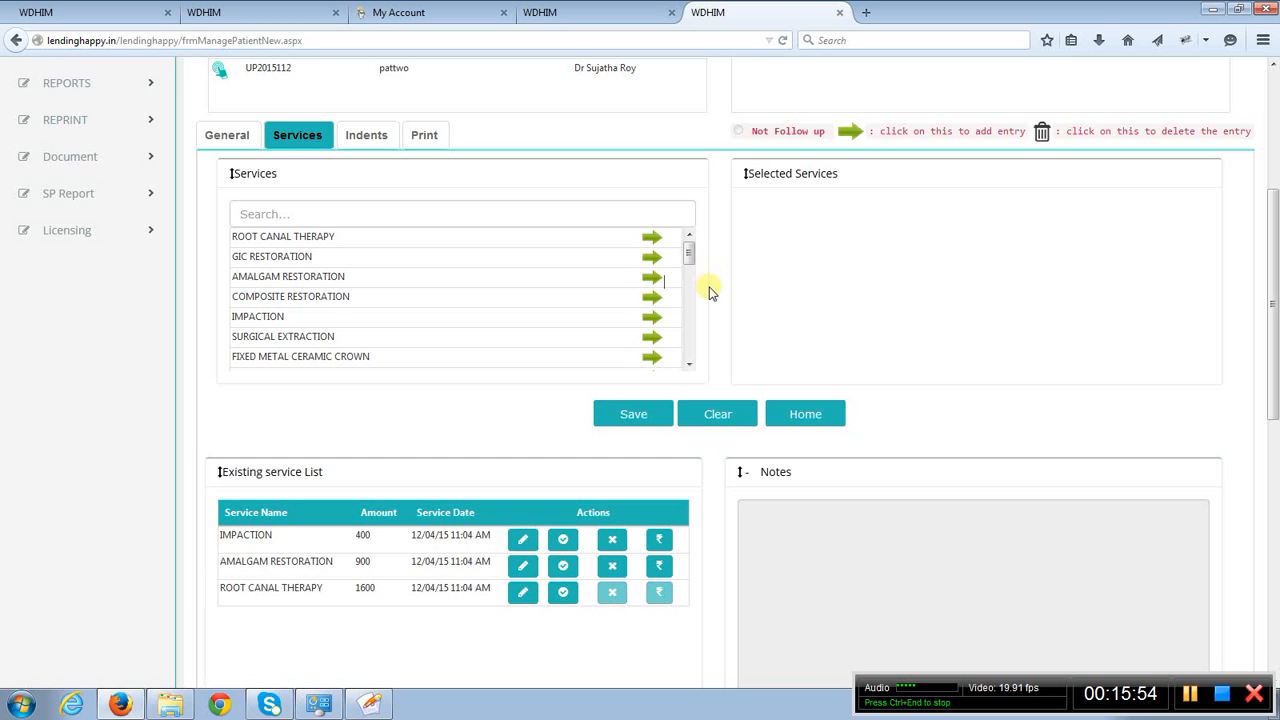
scroll(709, 288, "down", 2)
scroll(709, 288, "down", 2)
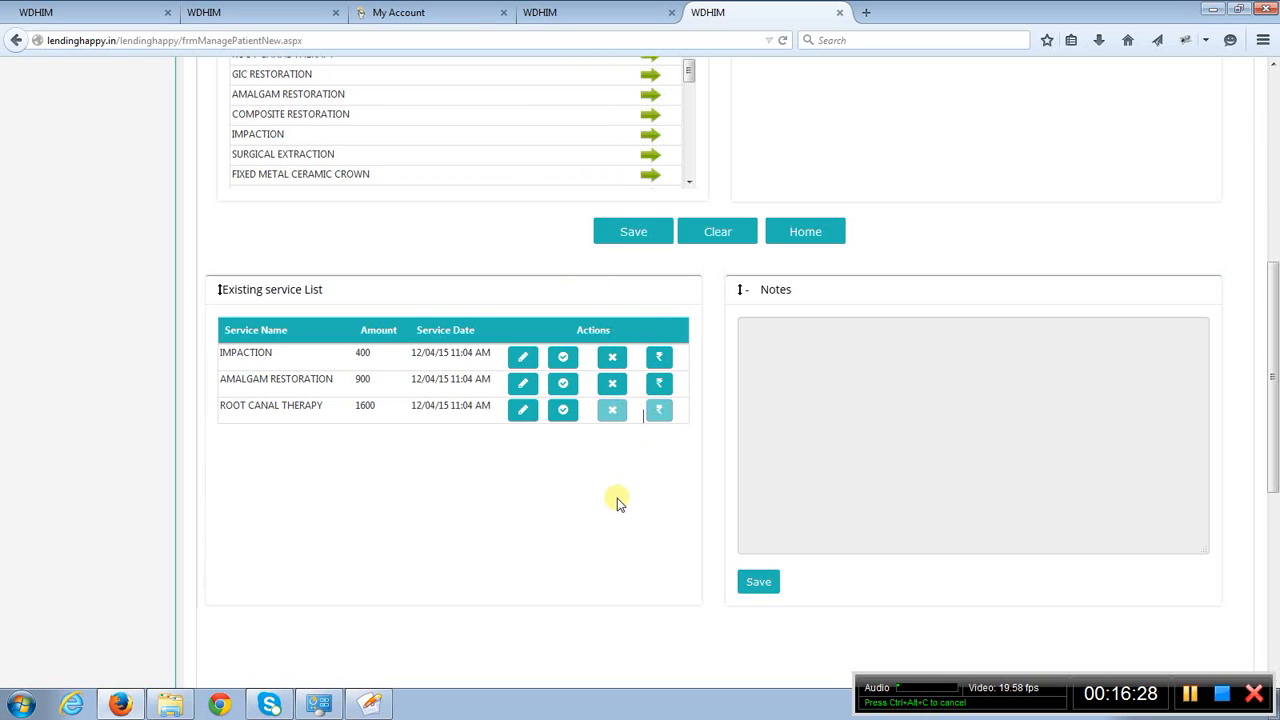
- Open the notes of the existing IMPACTION, AMALGAM RESTORATION and ROOT CANAL THERAPY services one after another
left_click(520, 362)
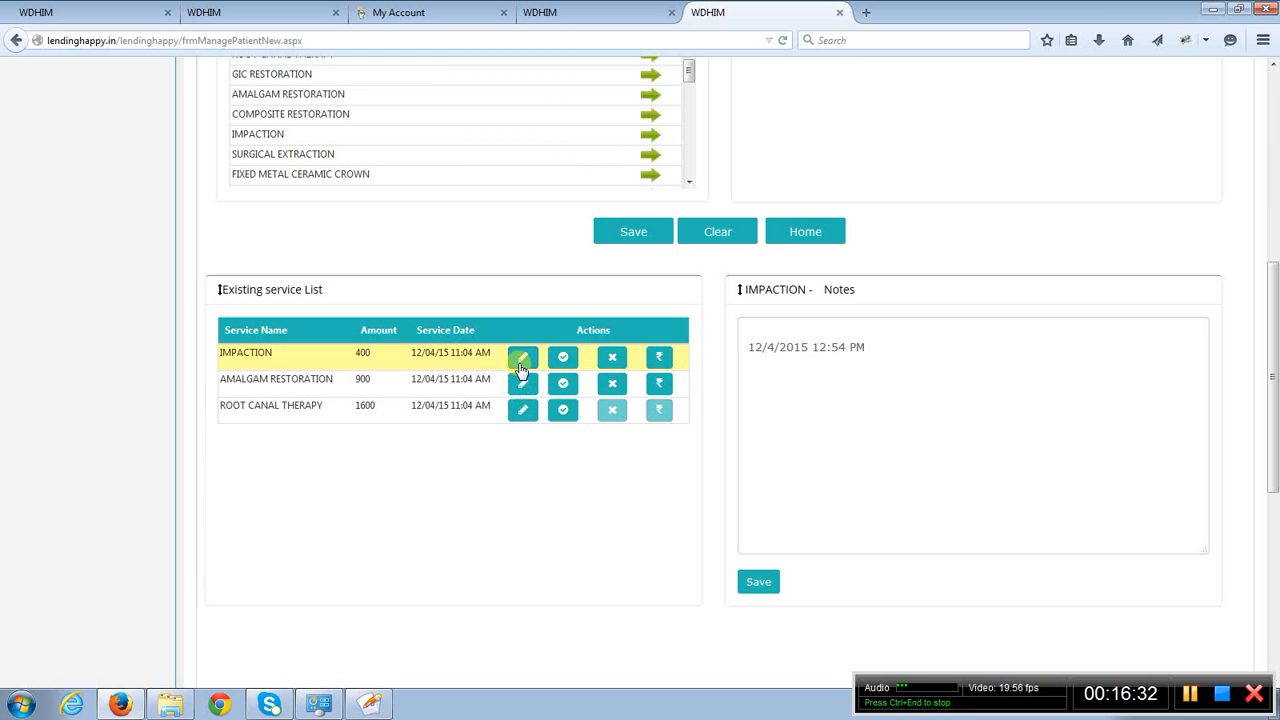
left_click(521, 385)
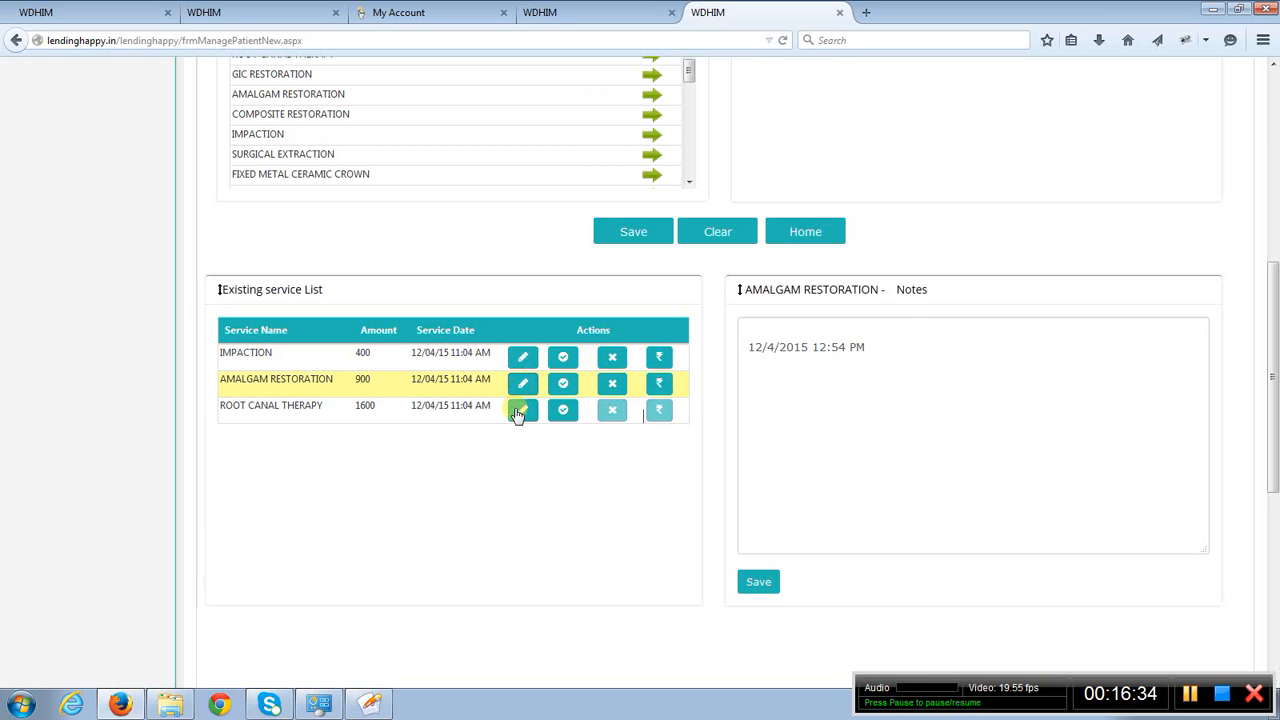
left_click(519, 411)
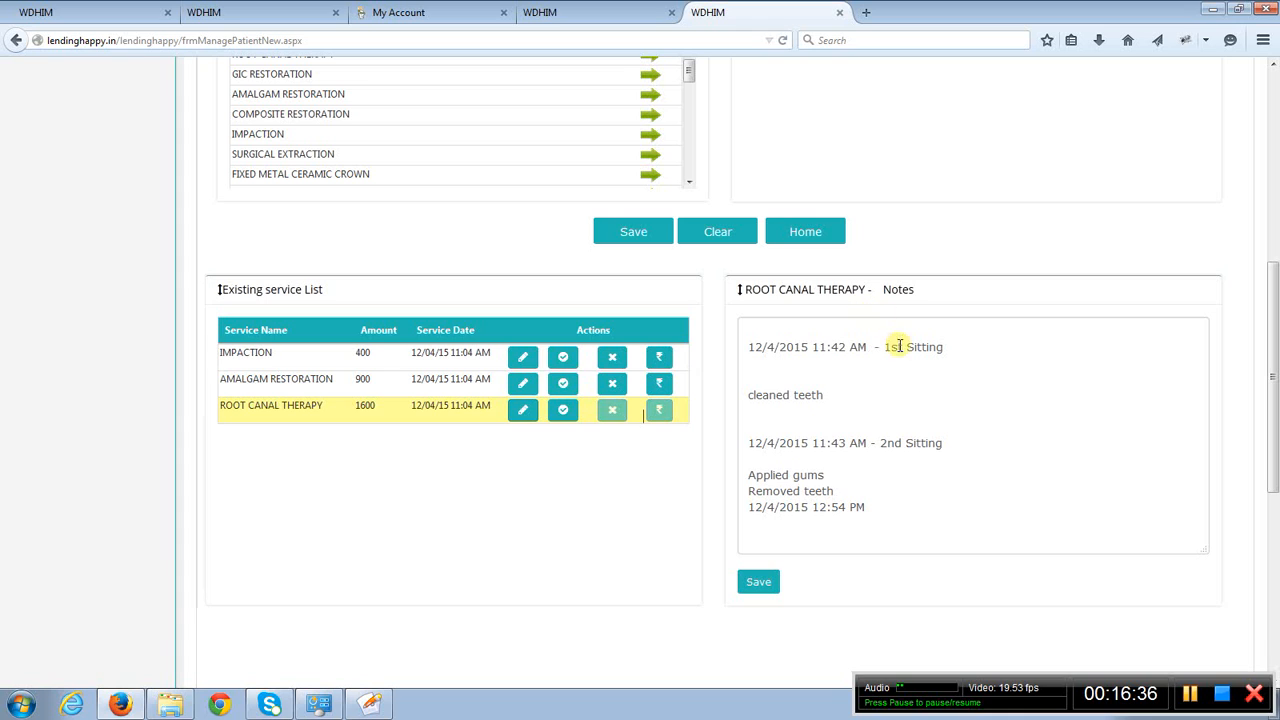
- Examine the first and second sitting entries in the ROOT CANAL THERAPY notes and the option to save them
left_click(910, 409)
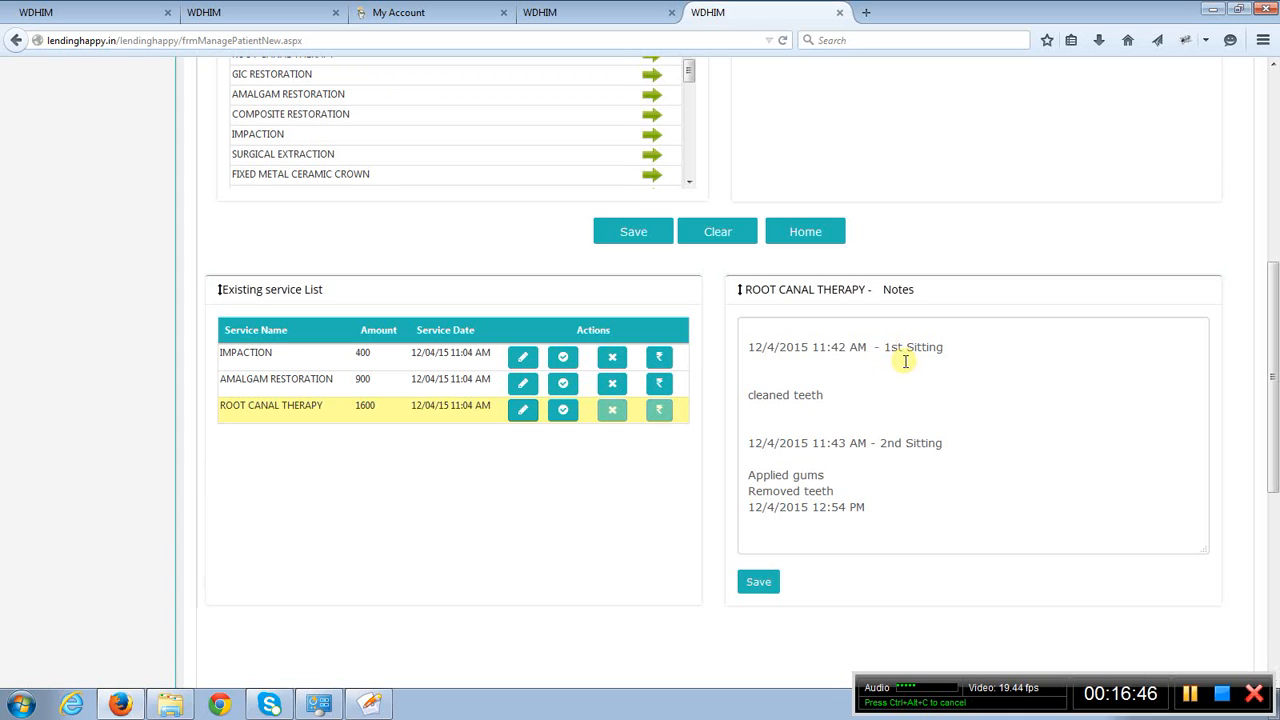
left_click_drag(885, 347, 943, 347)
left_click_drag(877, 446, 944, 435)
left_click(913, 494)
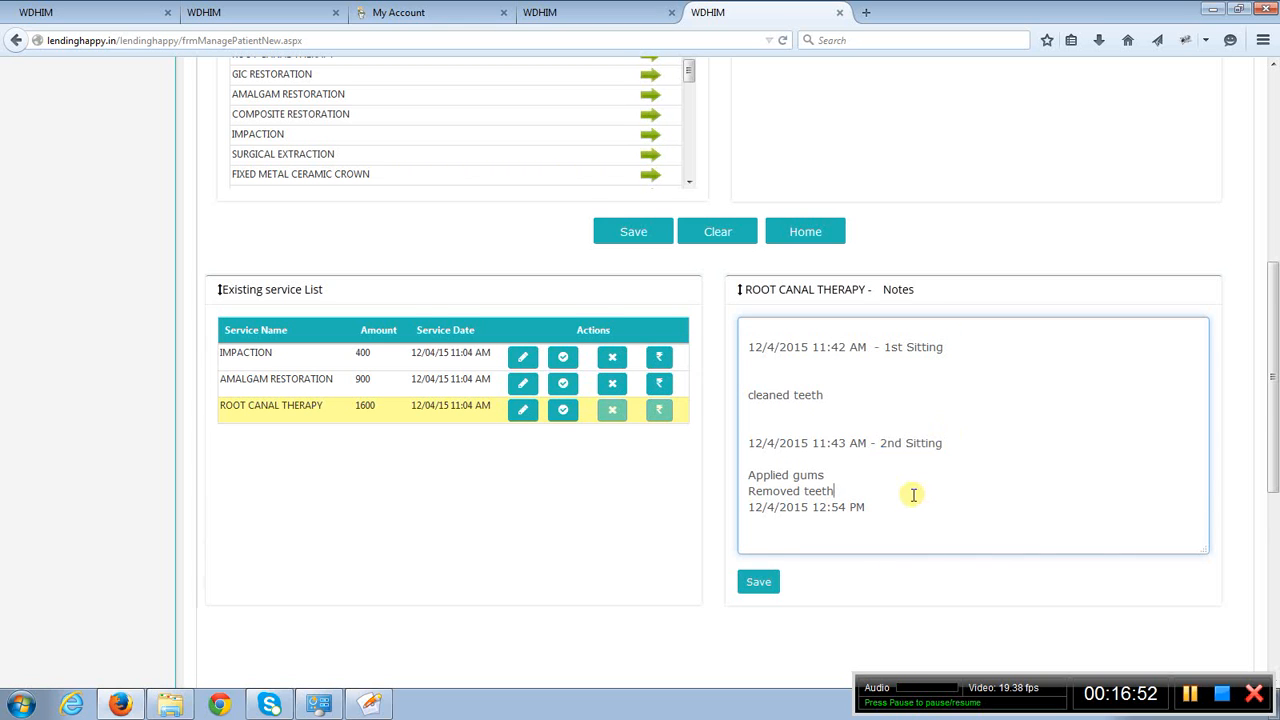
scroll(912, 492, "down", 2)
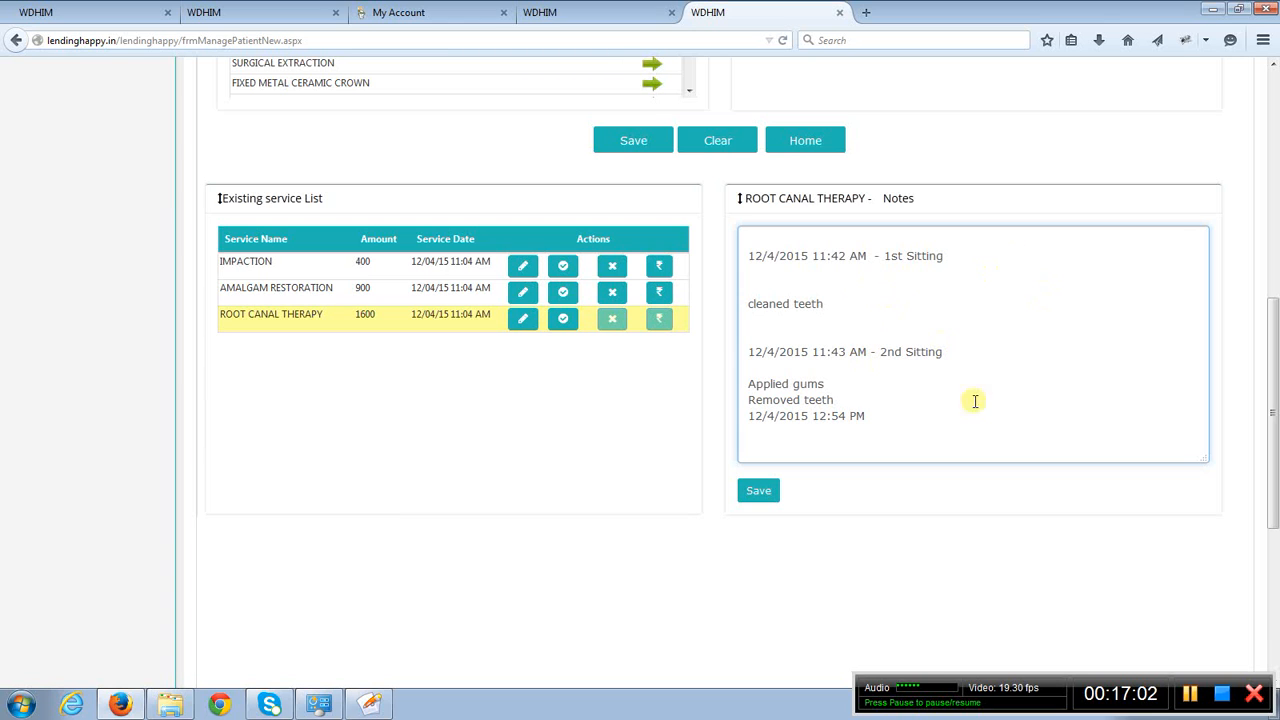
left_click(765, 499)
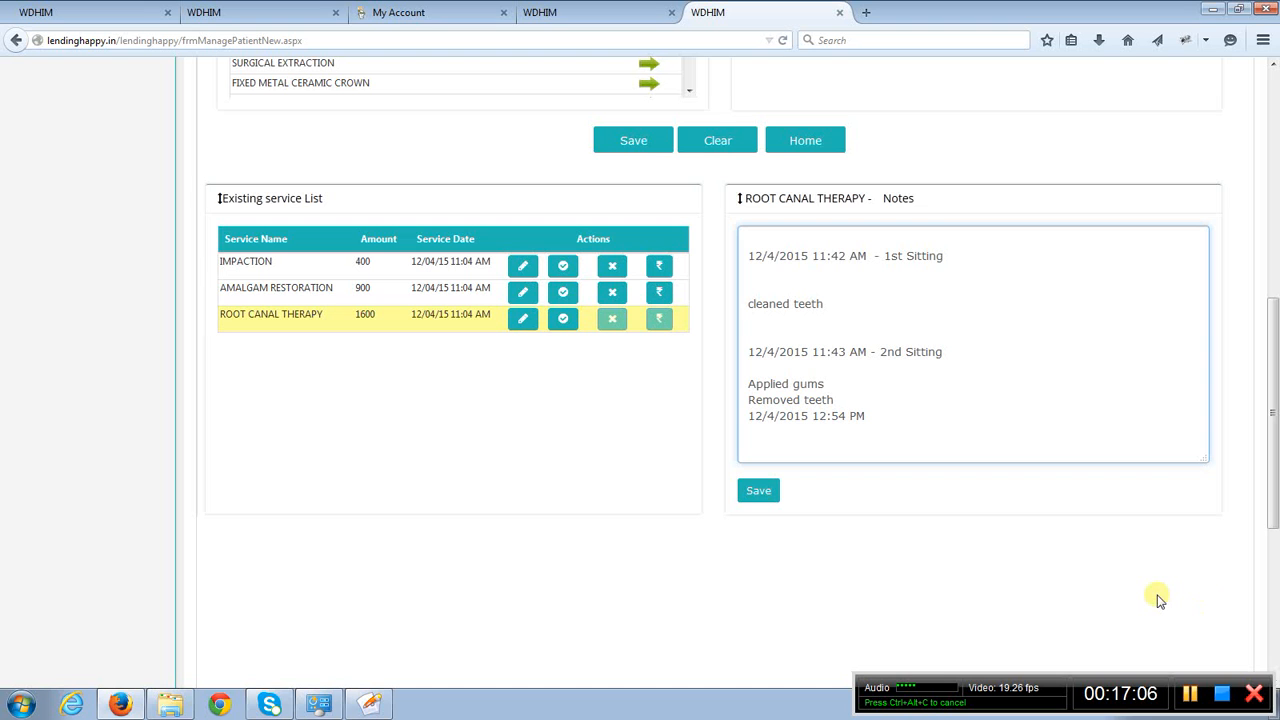
- Open the visit's Indents and review the investigations, drugs and dosage timings with their selected entries
scroll(1158, 600, "up", 6)
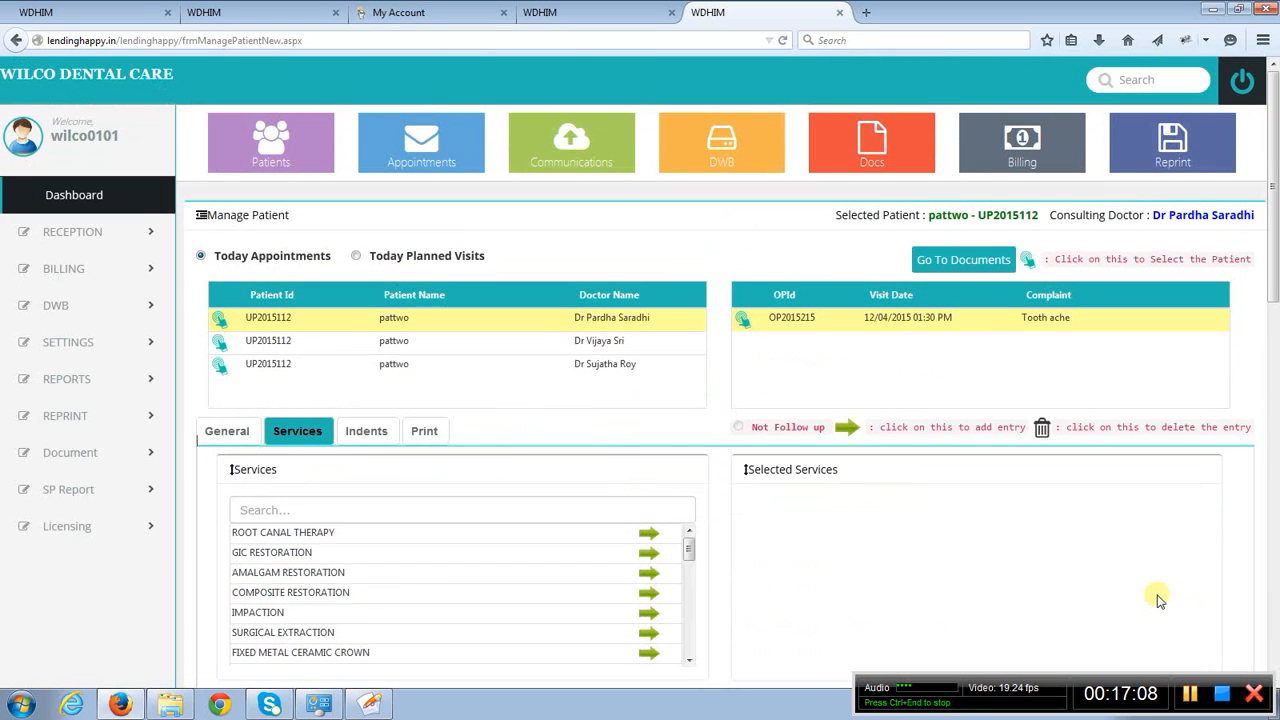
left_click(362, 438)
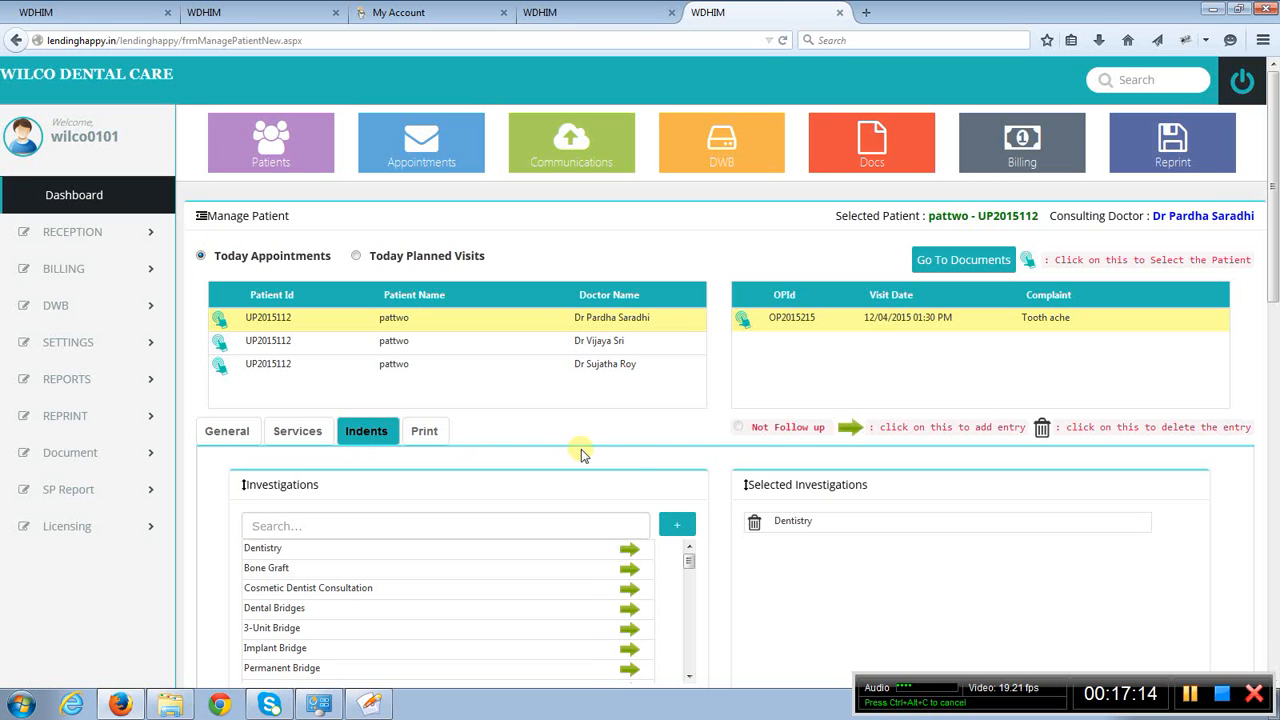
scroll(638, 463, "down", 5)
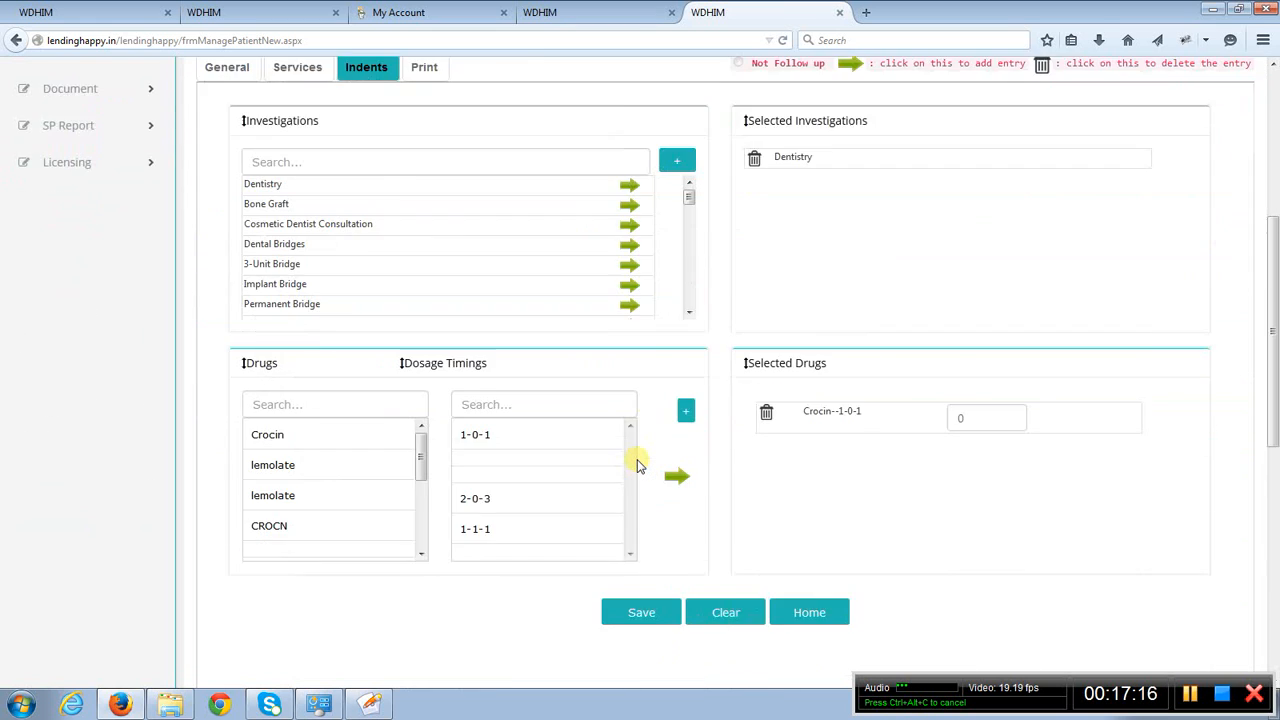
- Open the visit's Print section and review which details can be selected for printing
scroll(640, 460, "up", 1)
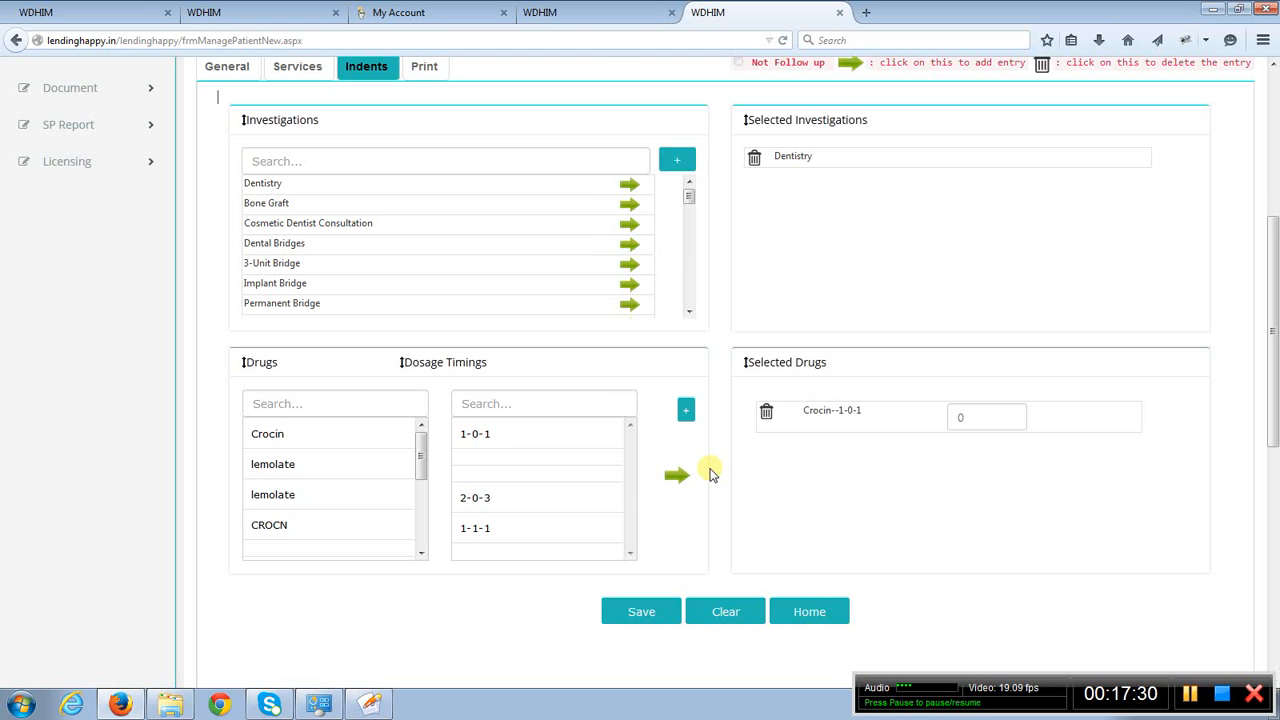
scroll(710, 474, "up", 3)
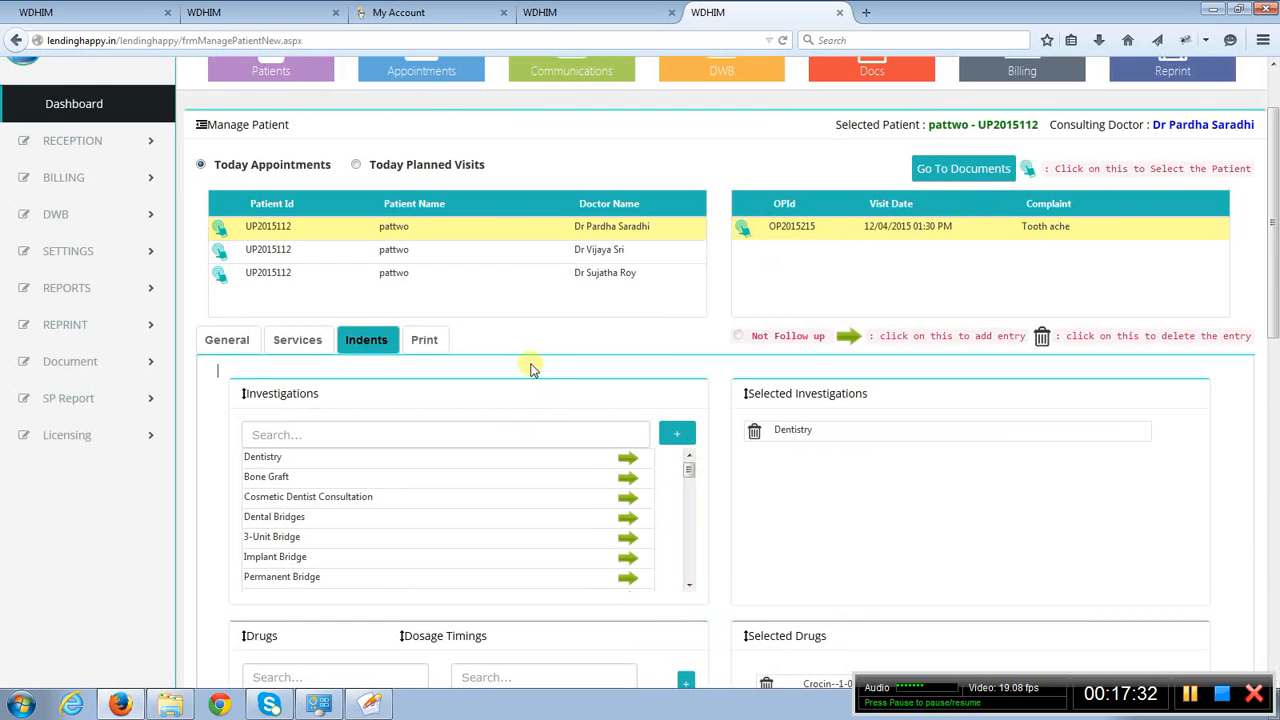
scroll(519, 346, "down", 1)
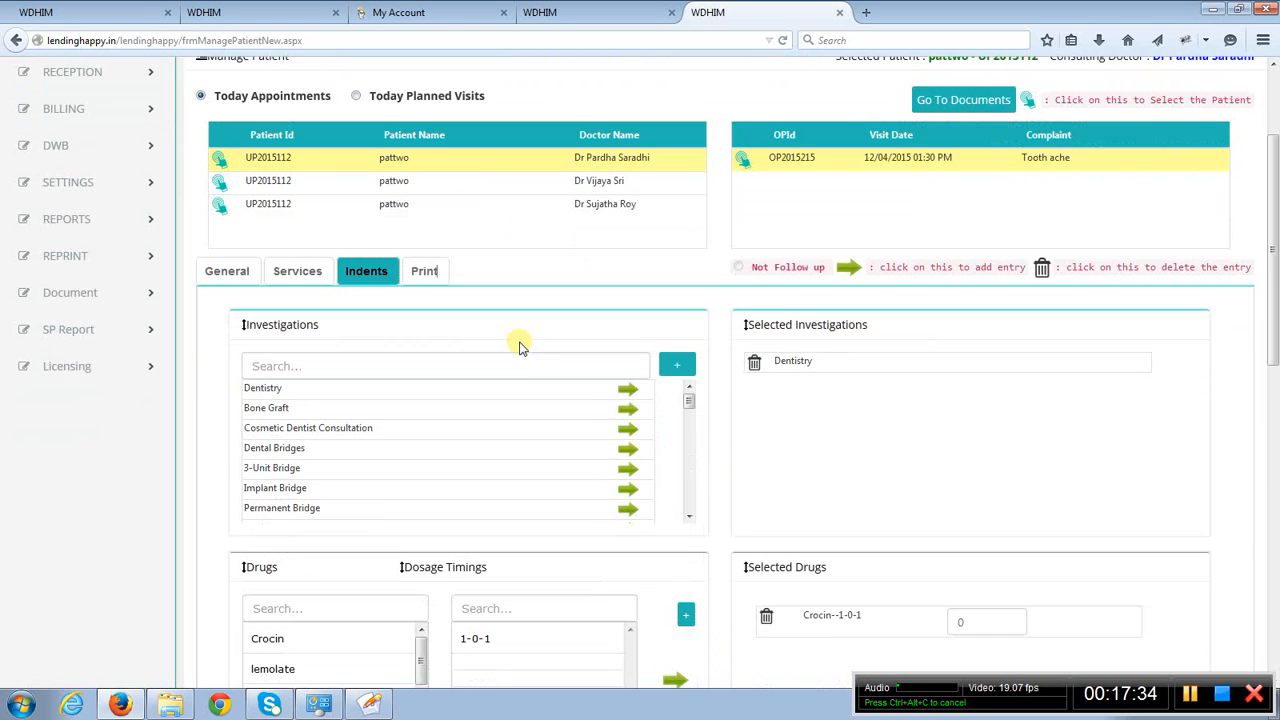
left_click(421, 254)
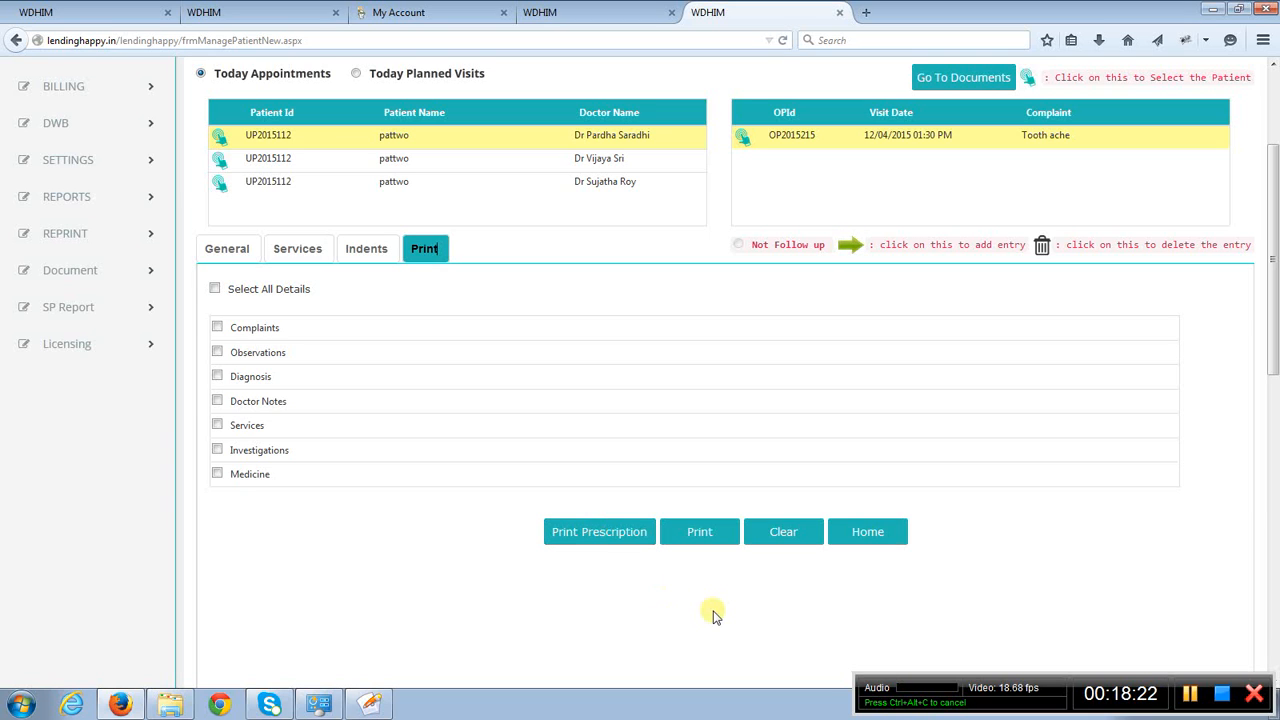
- Open the Manage Billing page of the Billing module
scroll(713, 615, "up", 3)
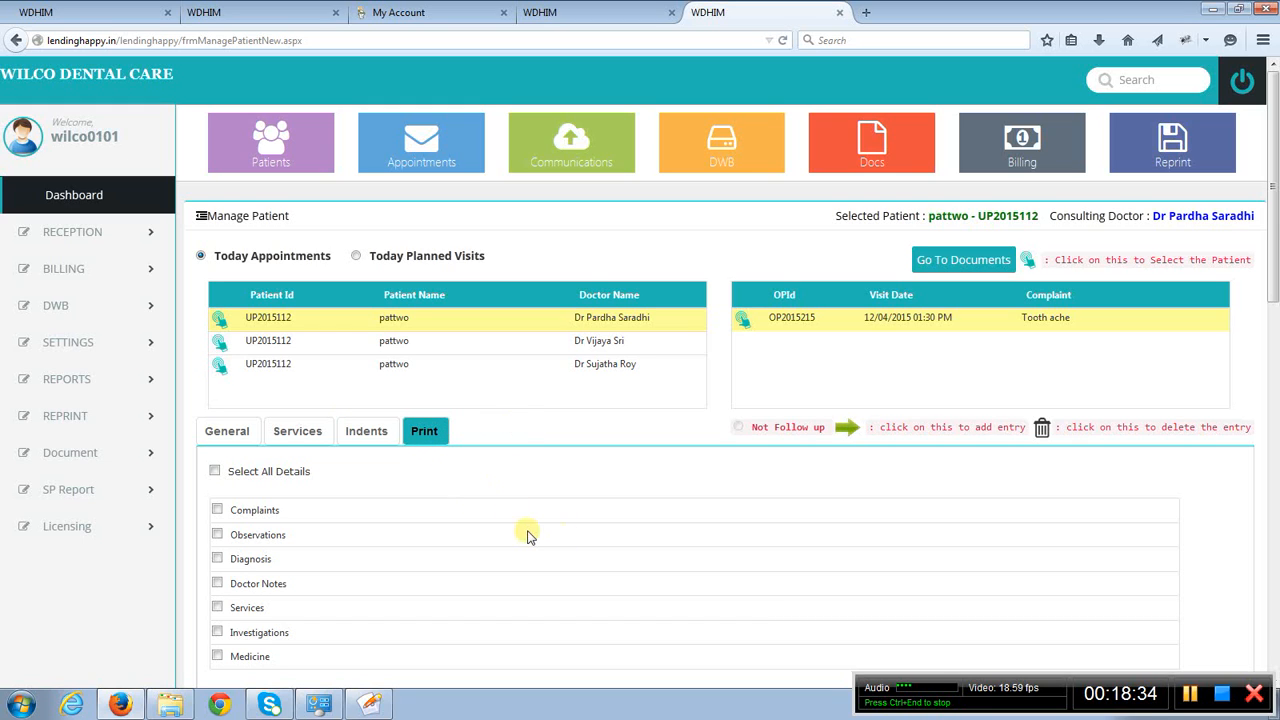
left_click(88, 276)
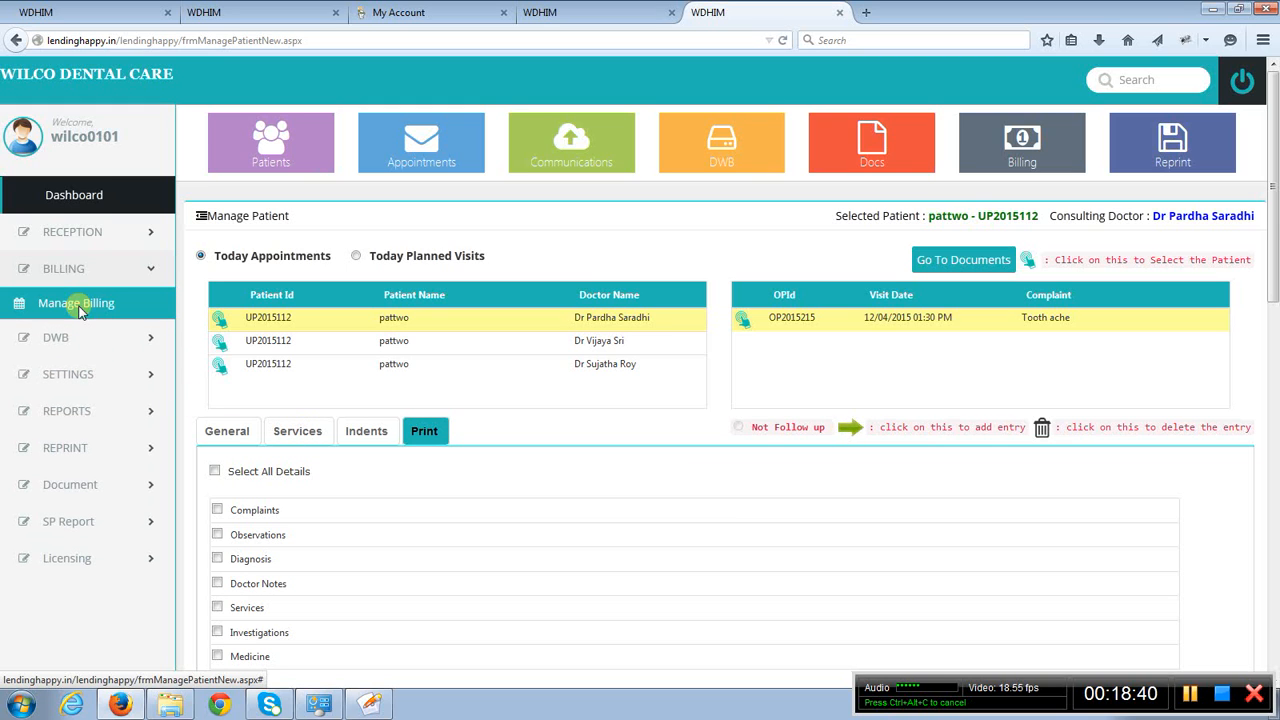
left_click(80, 311)
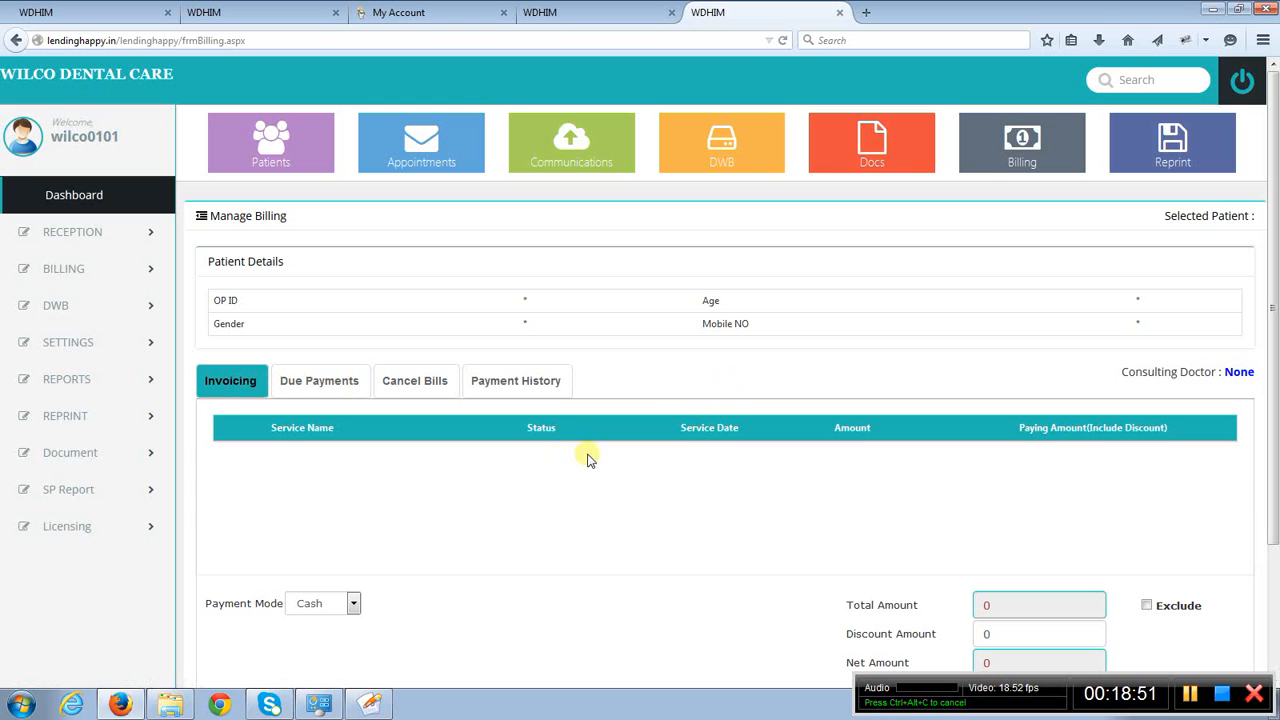
- Search for the patient by name and select the first matching visit for billing
left_click(1159, 81)
type("partt")
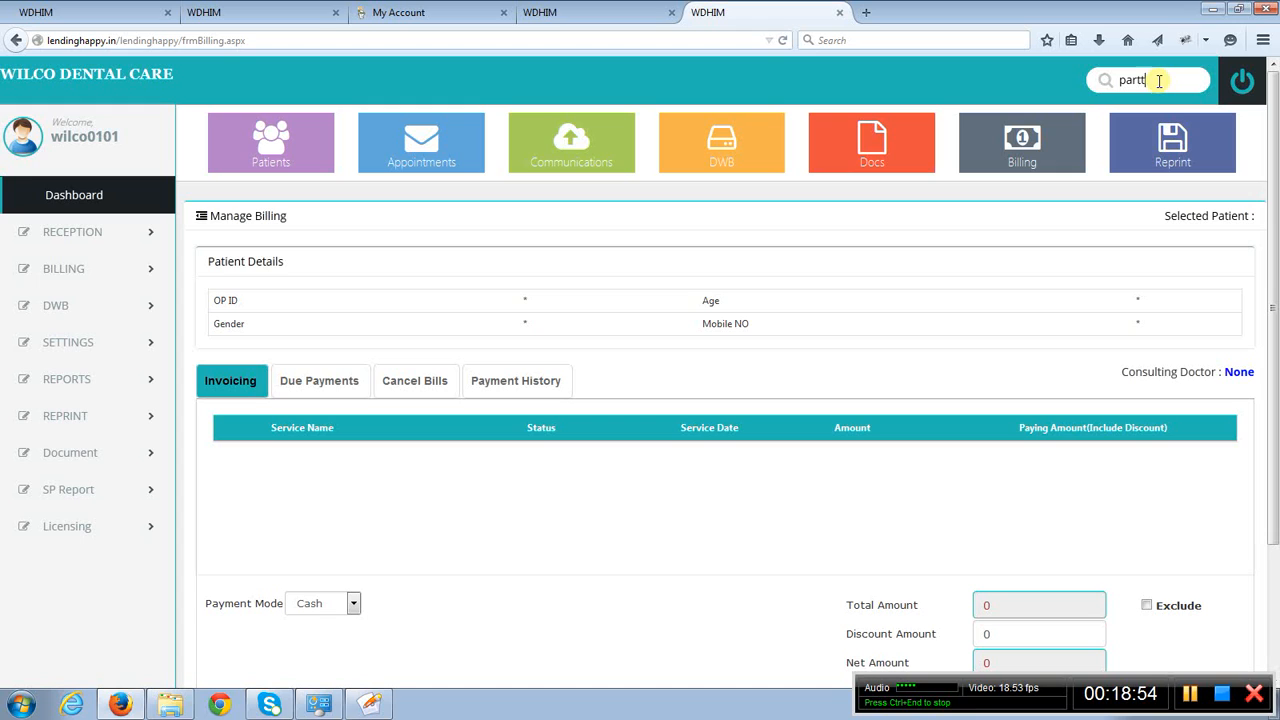
type("wo")
key("BackSpace")
key("BackSpace")
key("BackSpace")
key("BackSpace")
type("attwo")
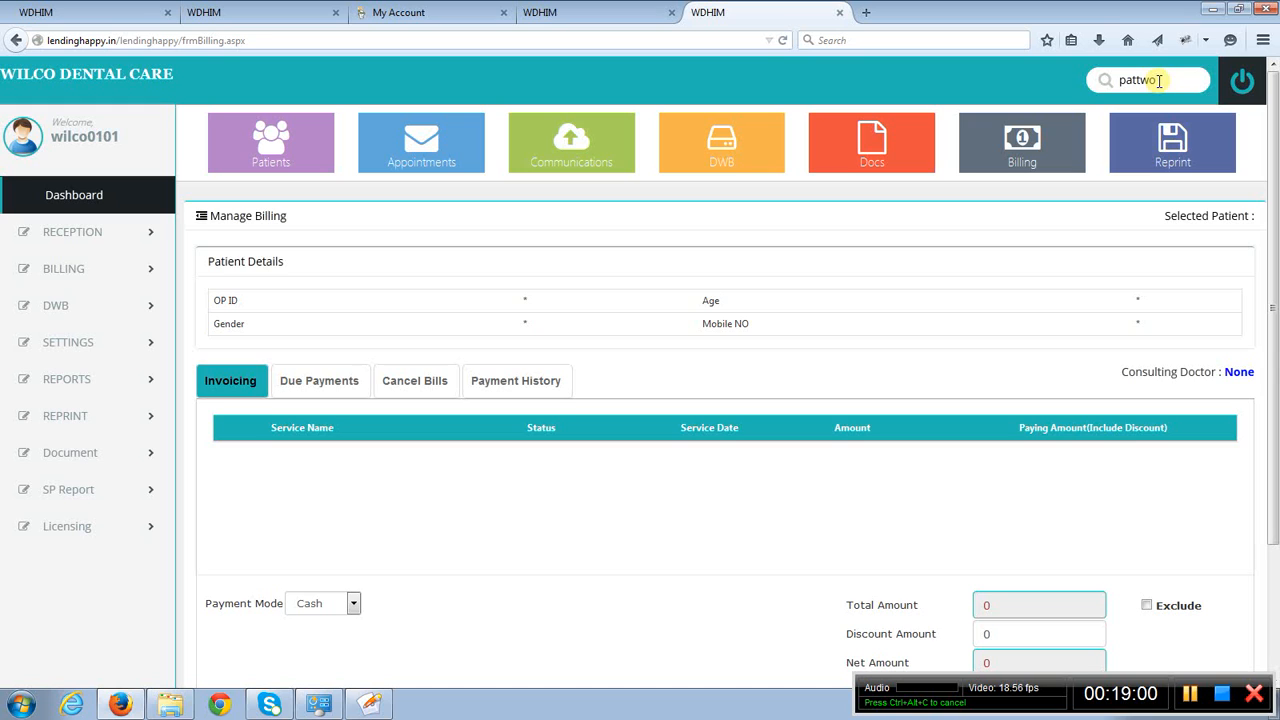
key("Return")
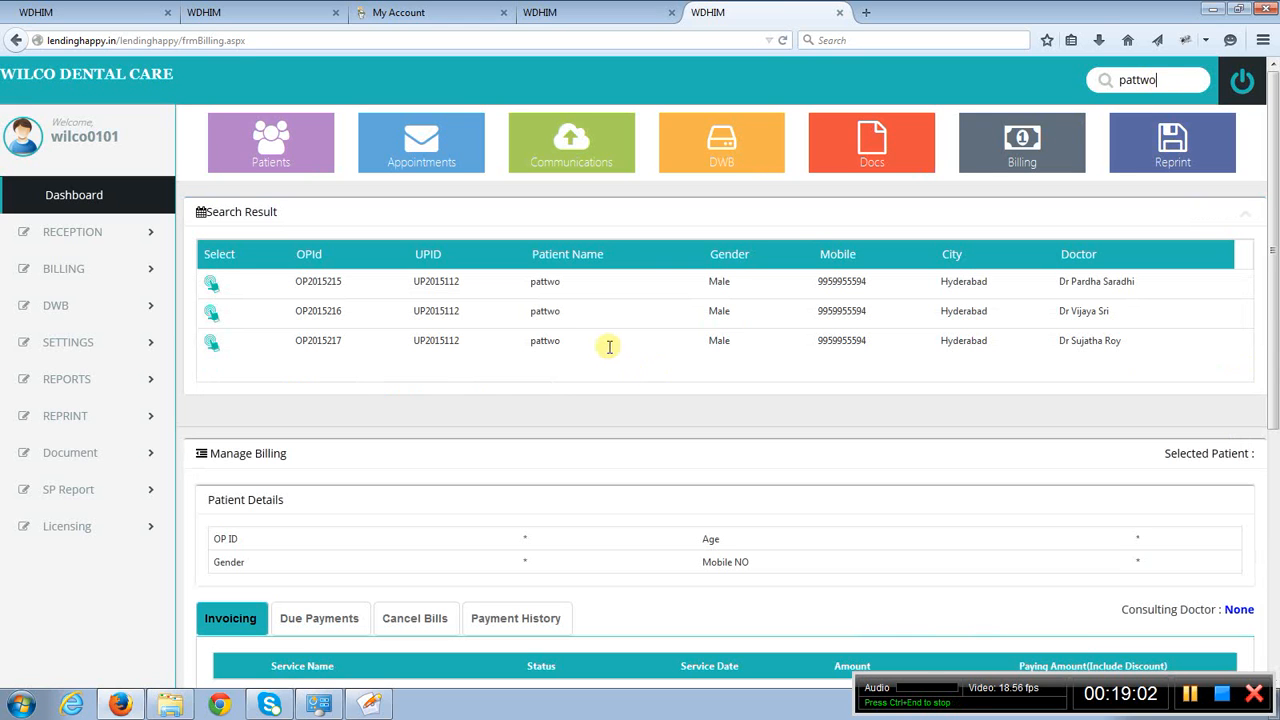
left_click(212, 284)
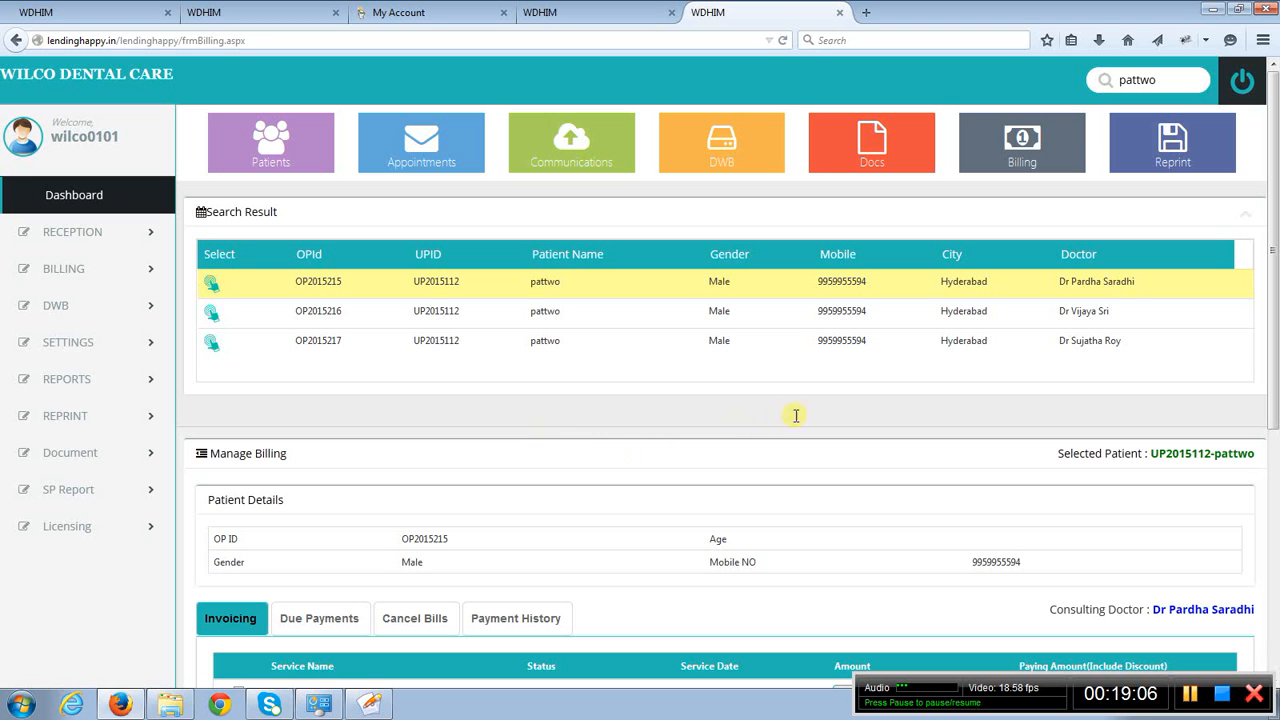
- Include the IMPACTION and AMALGAM RESTORATION services in the patient's invoice
scroll(836, 455, "down", 5)
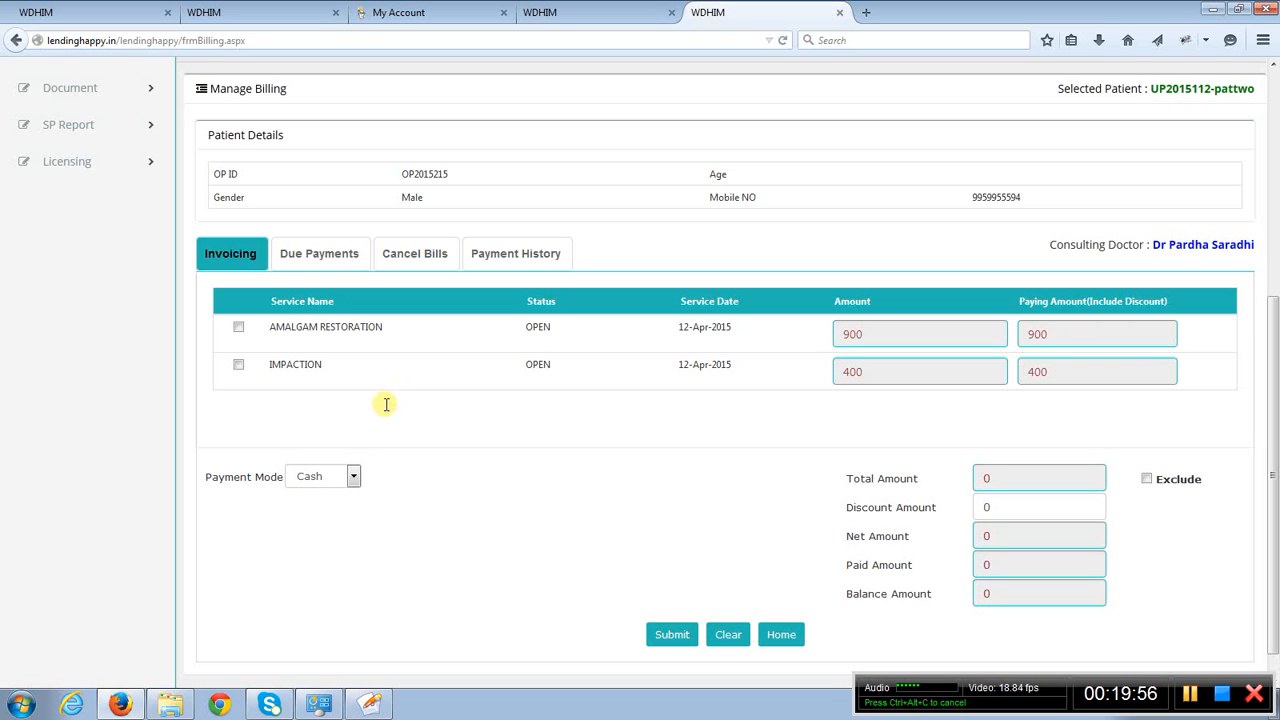
left_click(238, 366)
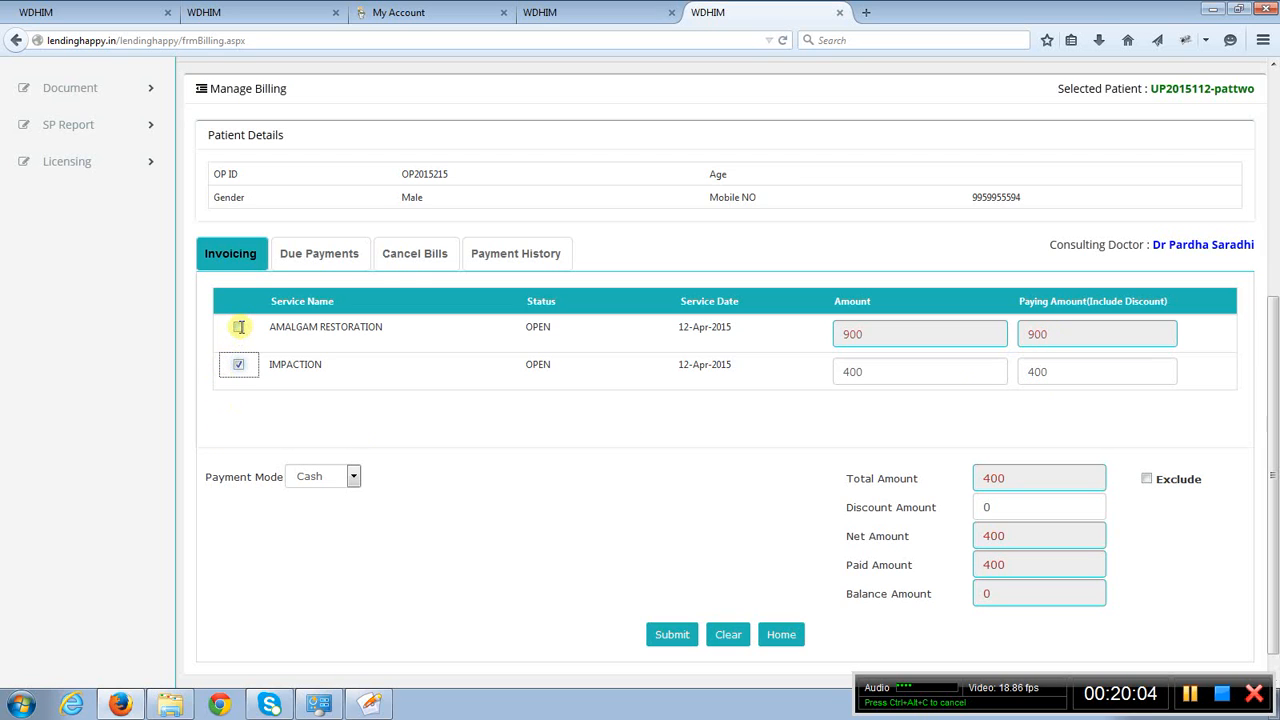
left_click(239, 327)
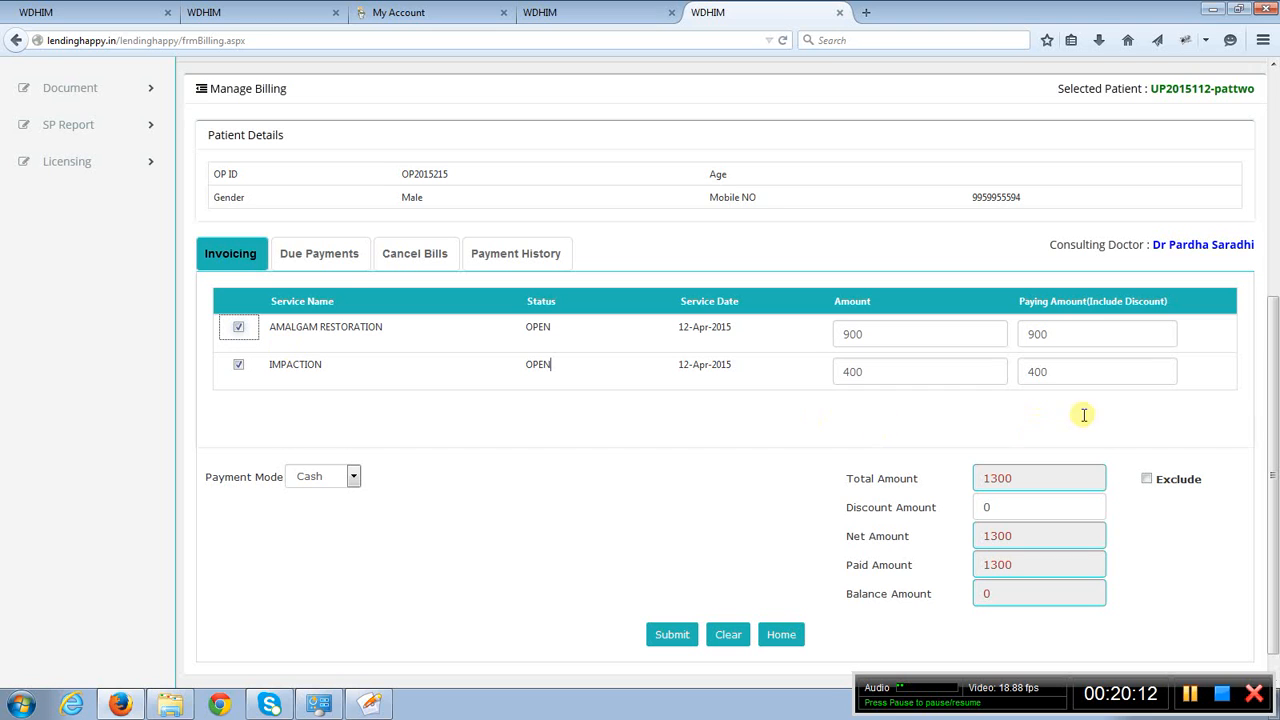
left_click(776, 439)
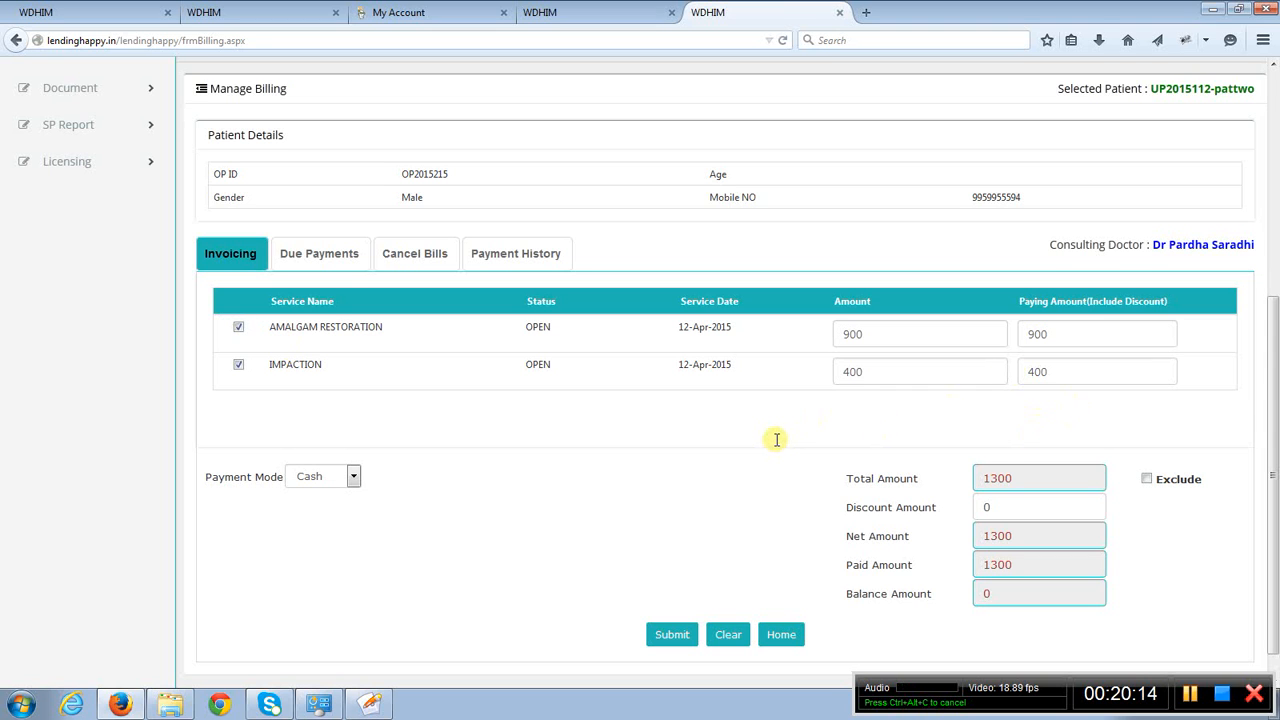
- Review the invoice's Amount and Paying Amount fields and the available payment modes, keeping Cash
scroll(776, 439, "down", 1)
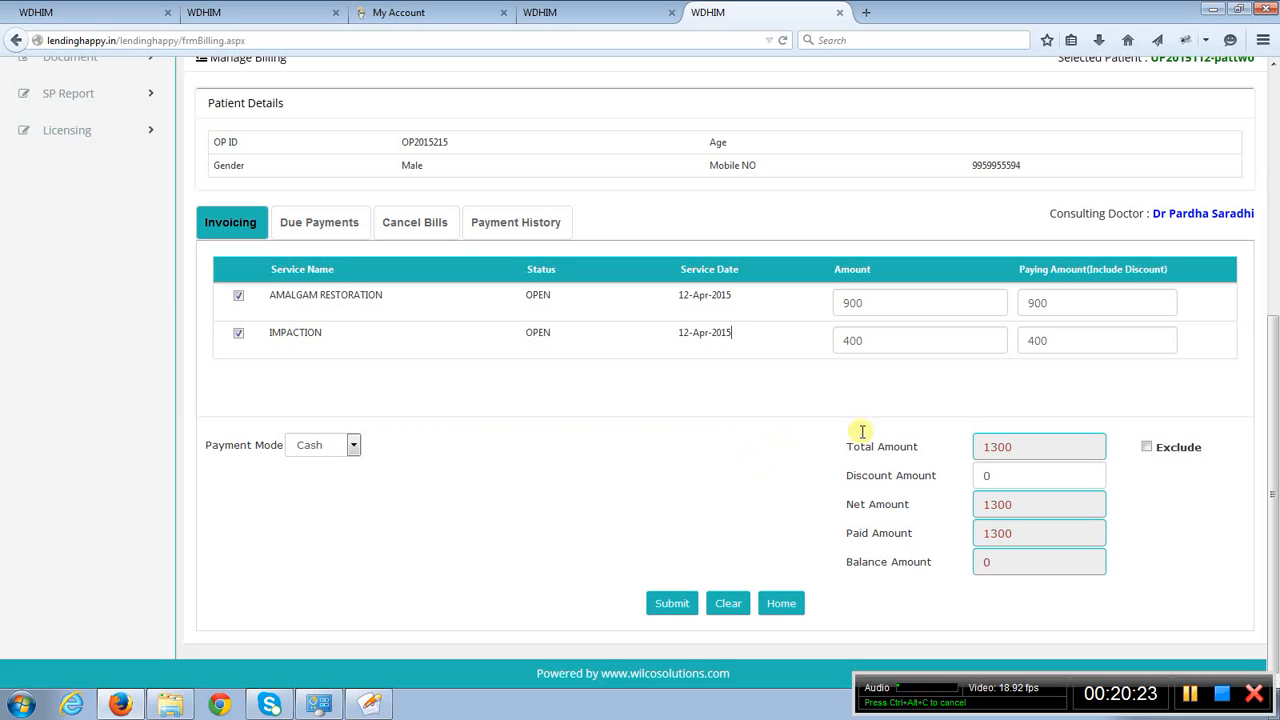
left_click(1049, 339)
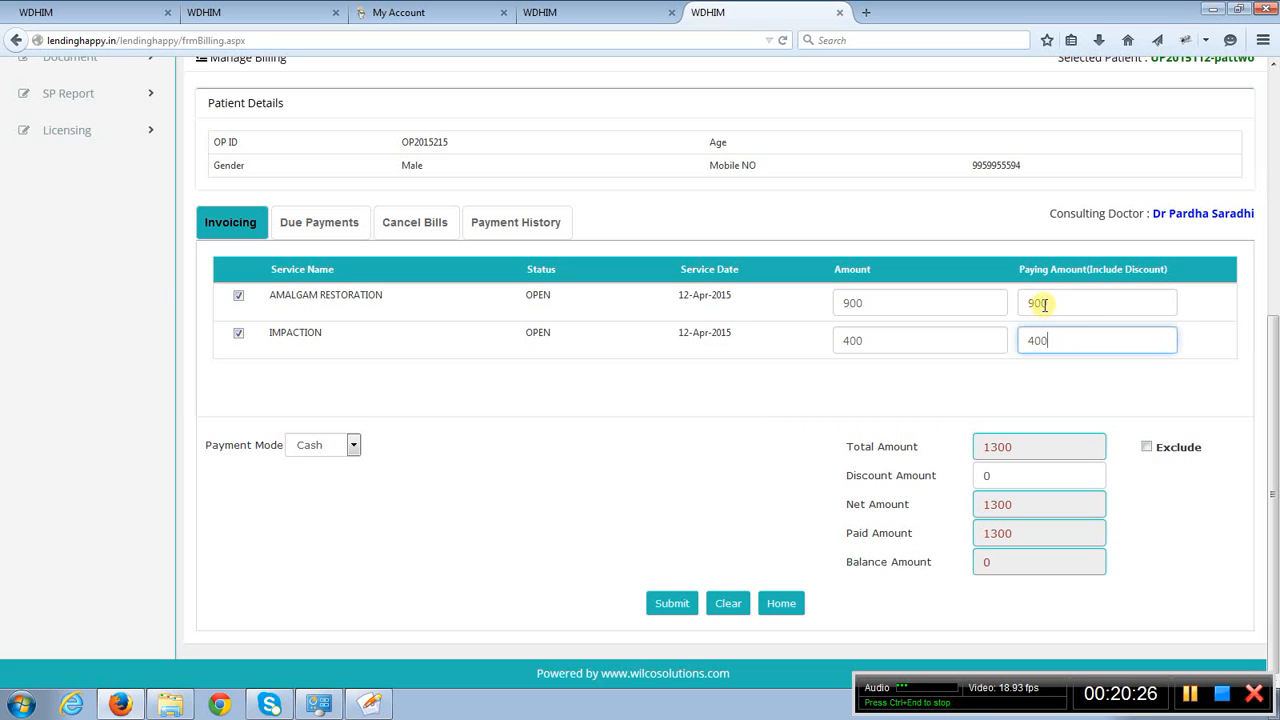
left_click(866, 310)
left_click(1053, 300)
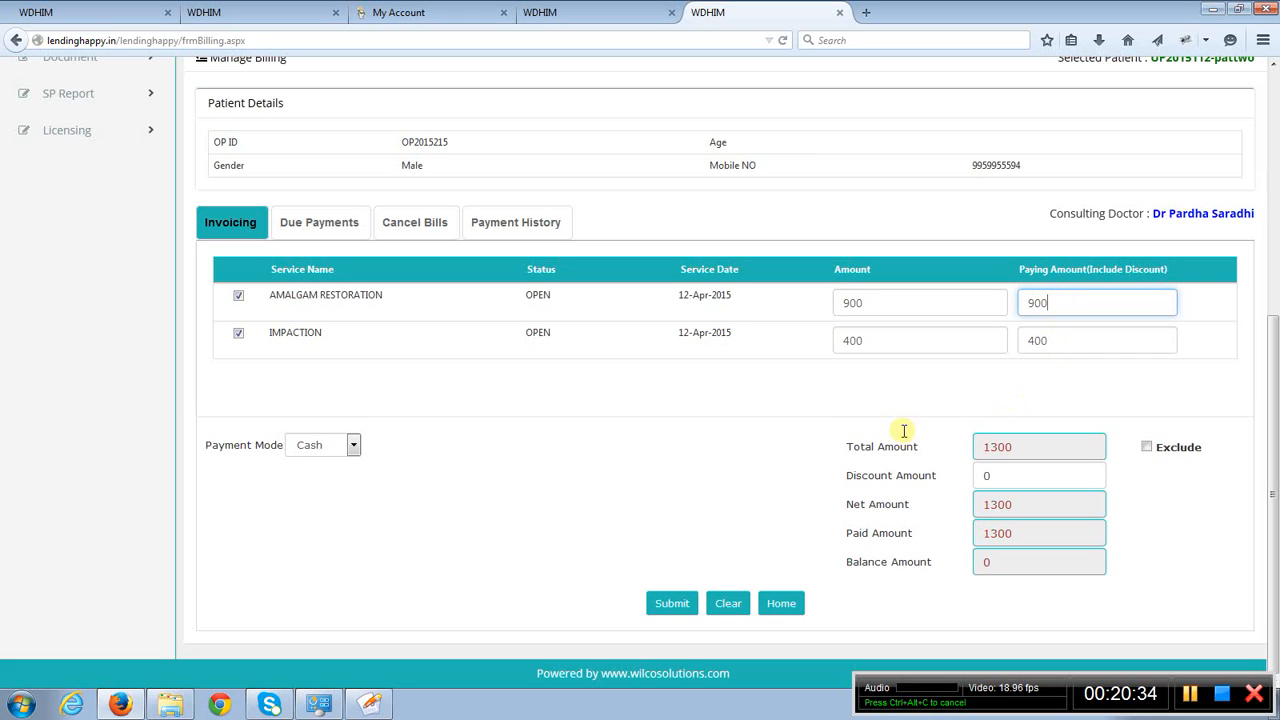
left_click(892, 402)
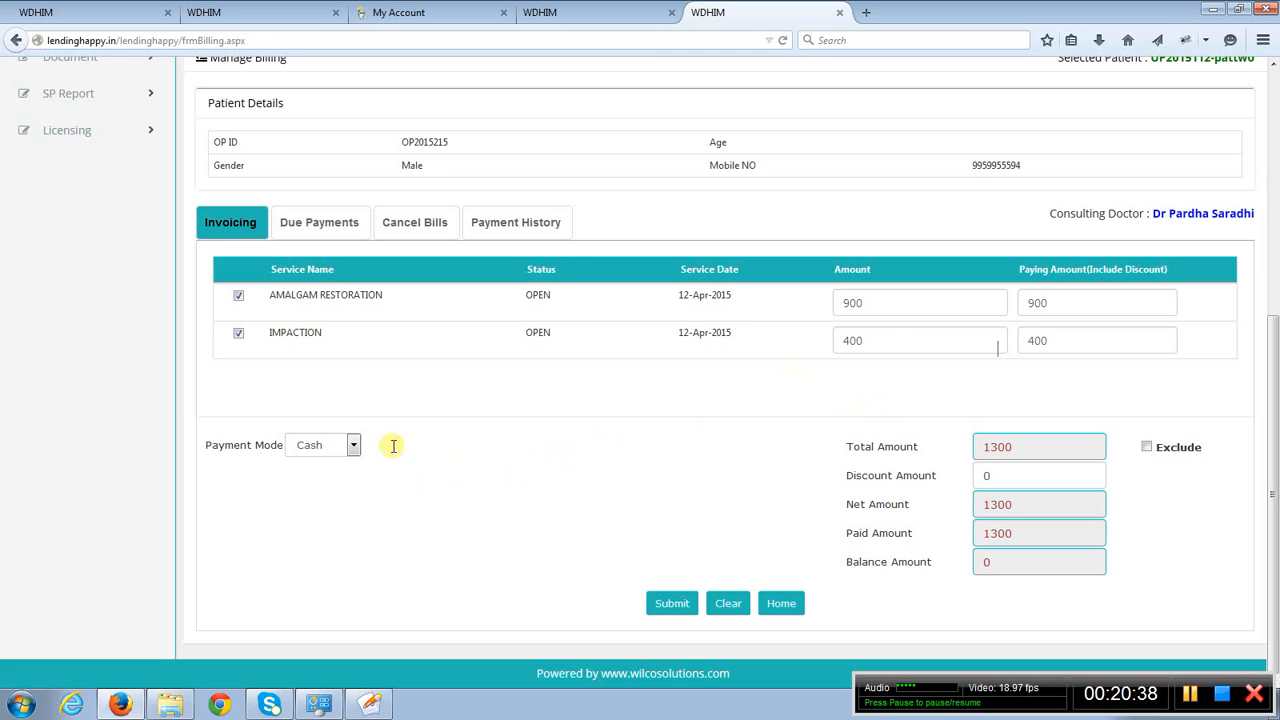
left_click(324, 449)
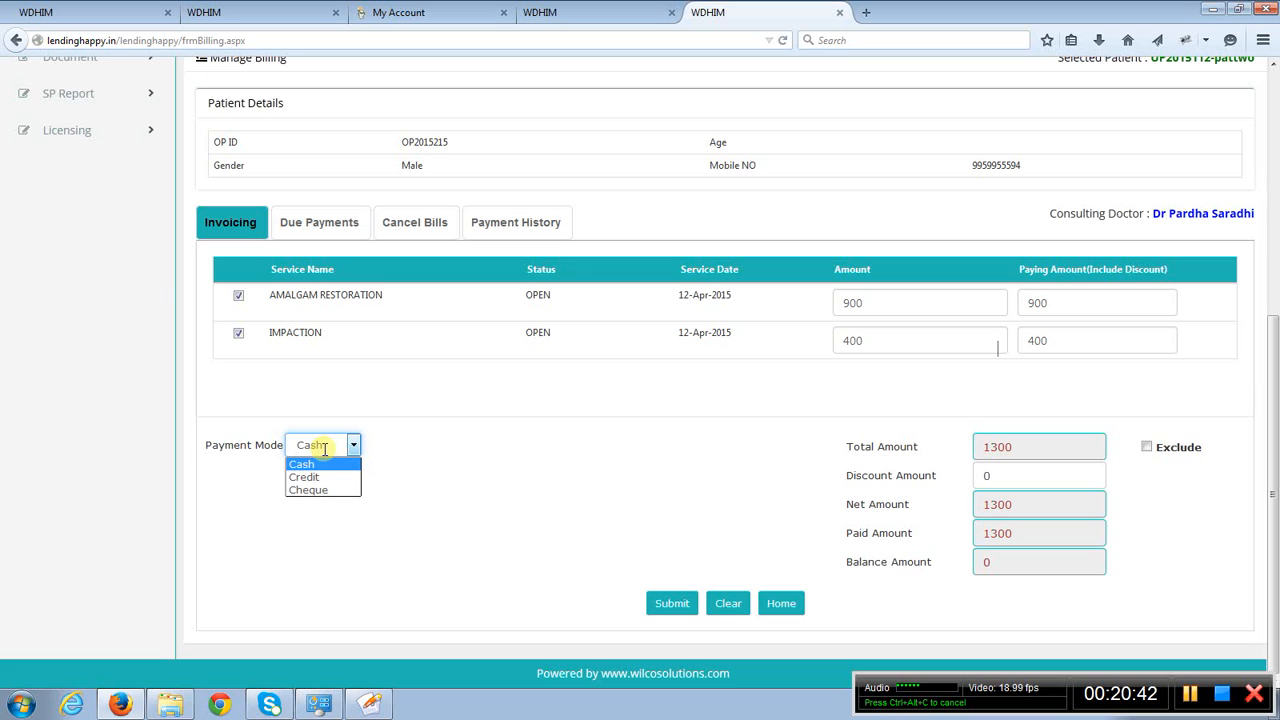
left_click(455, 431)
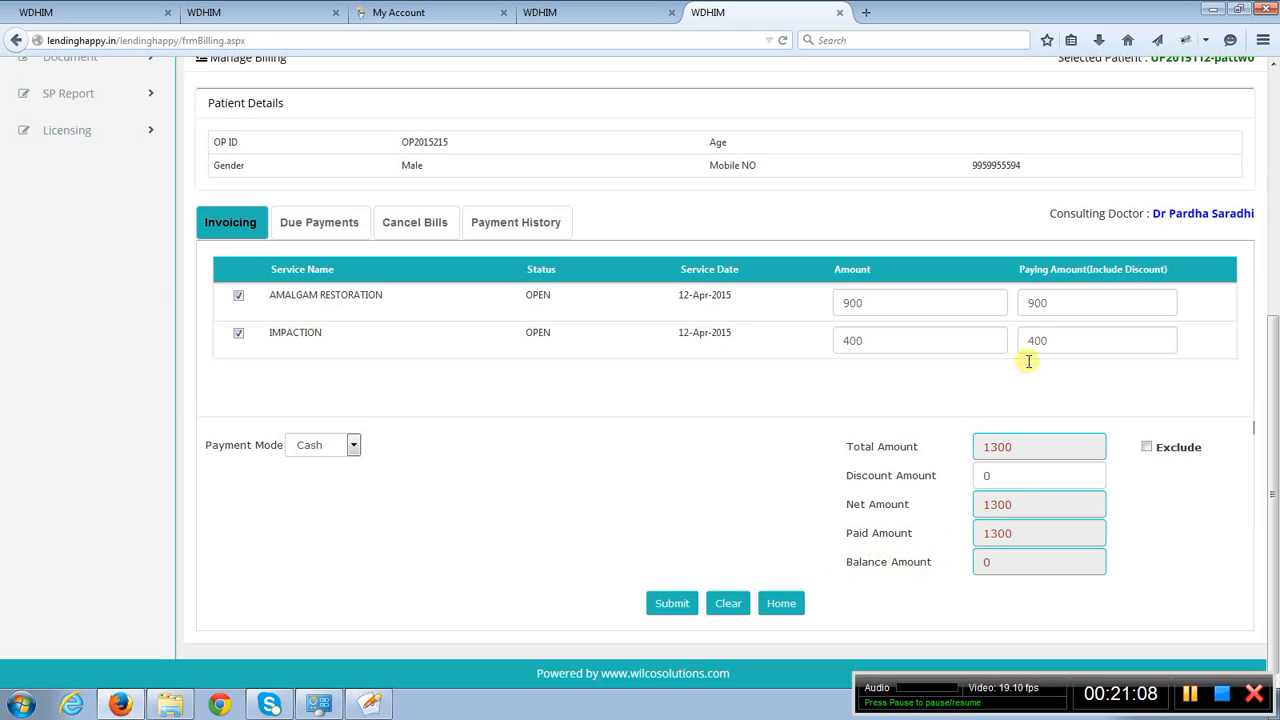
- Set the paying amount for AMALGAM RESTORATION to 500
left_click(1034, 303)
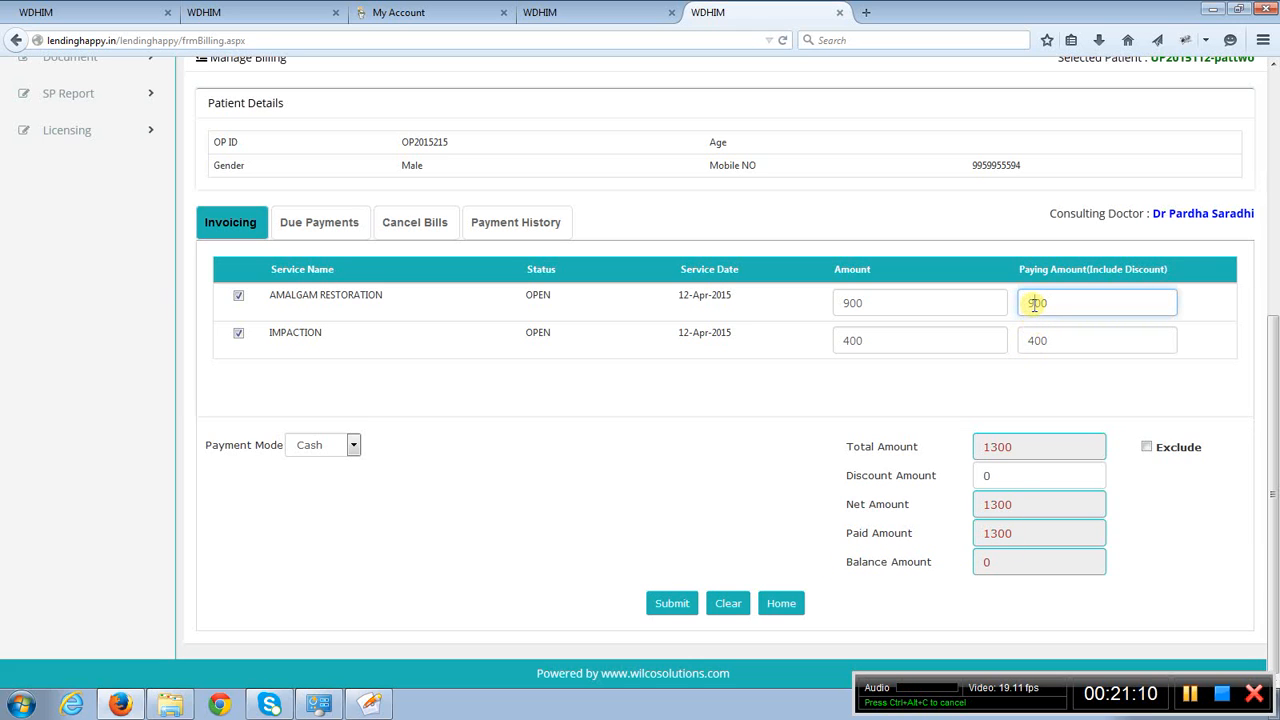
key("BackSpace")
type("5")
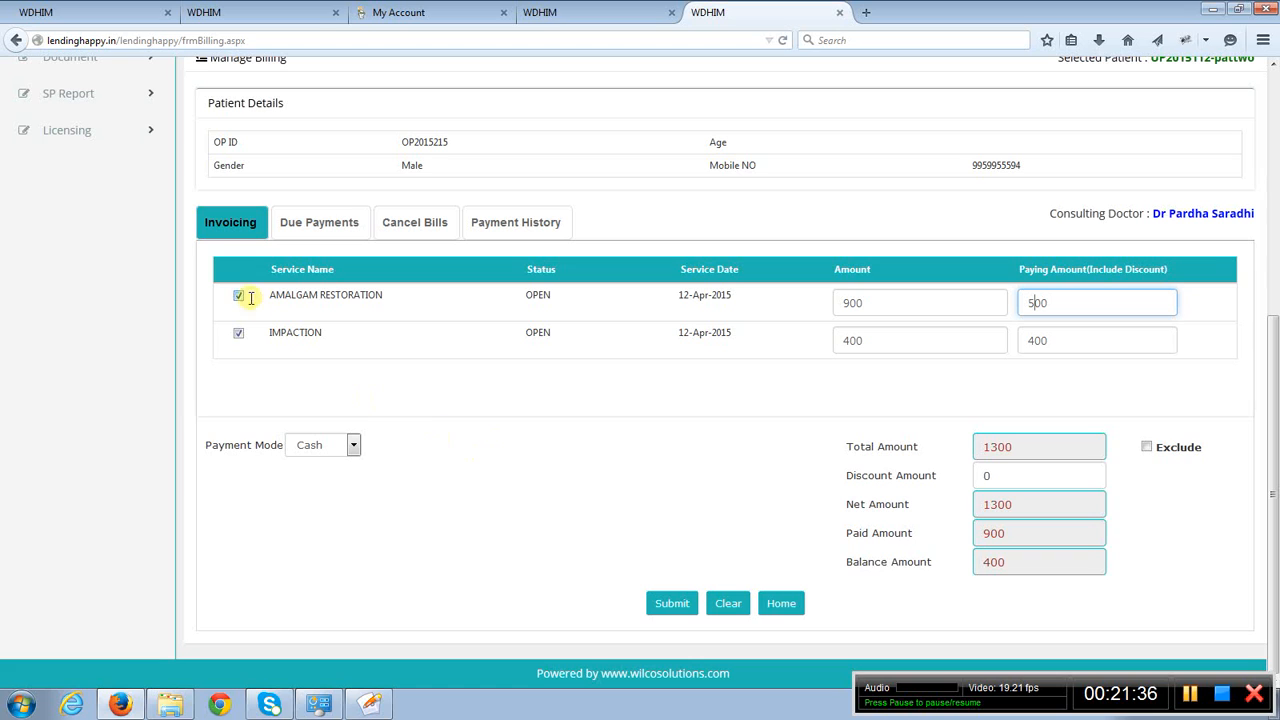
- Open Due Payments, select the listed invoice, and review its ROOT CANAL THERAPY balance, payment mode and amounts
left_click(328, 222)
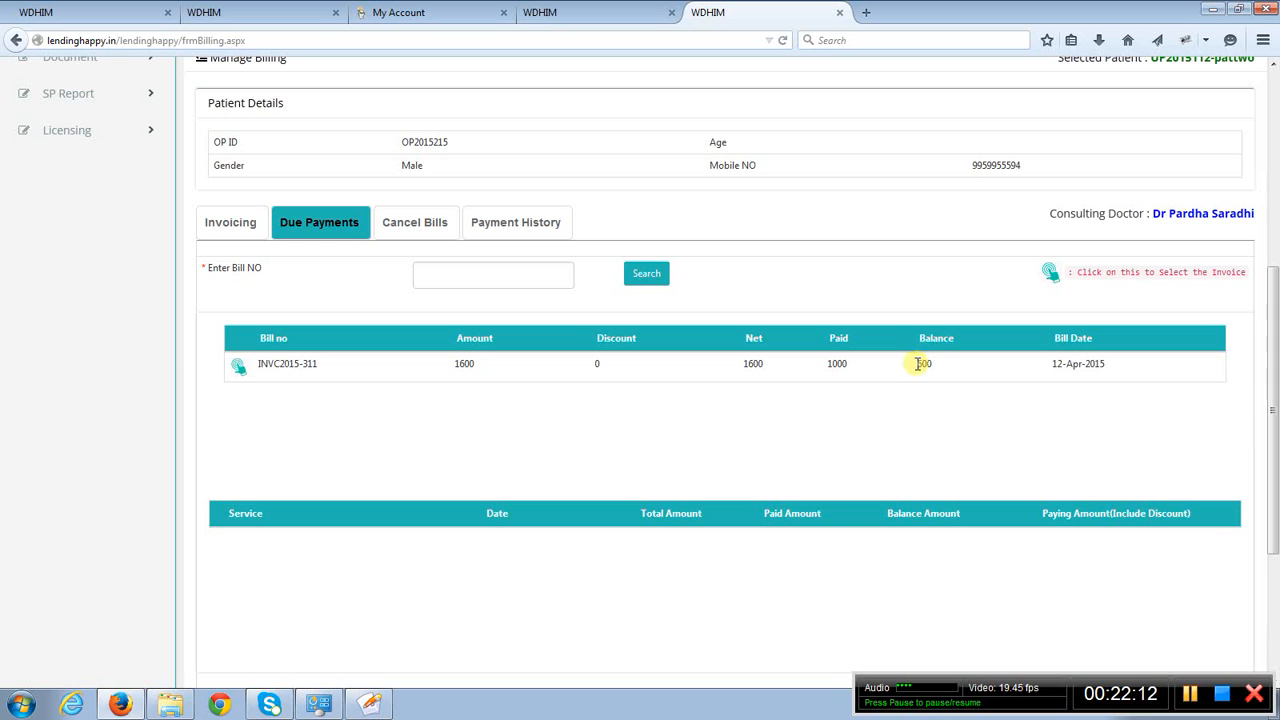
left_click(239, 367)
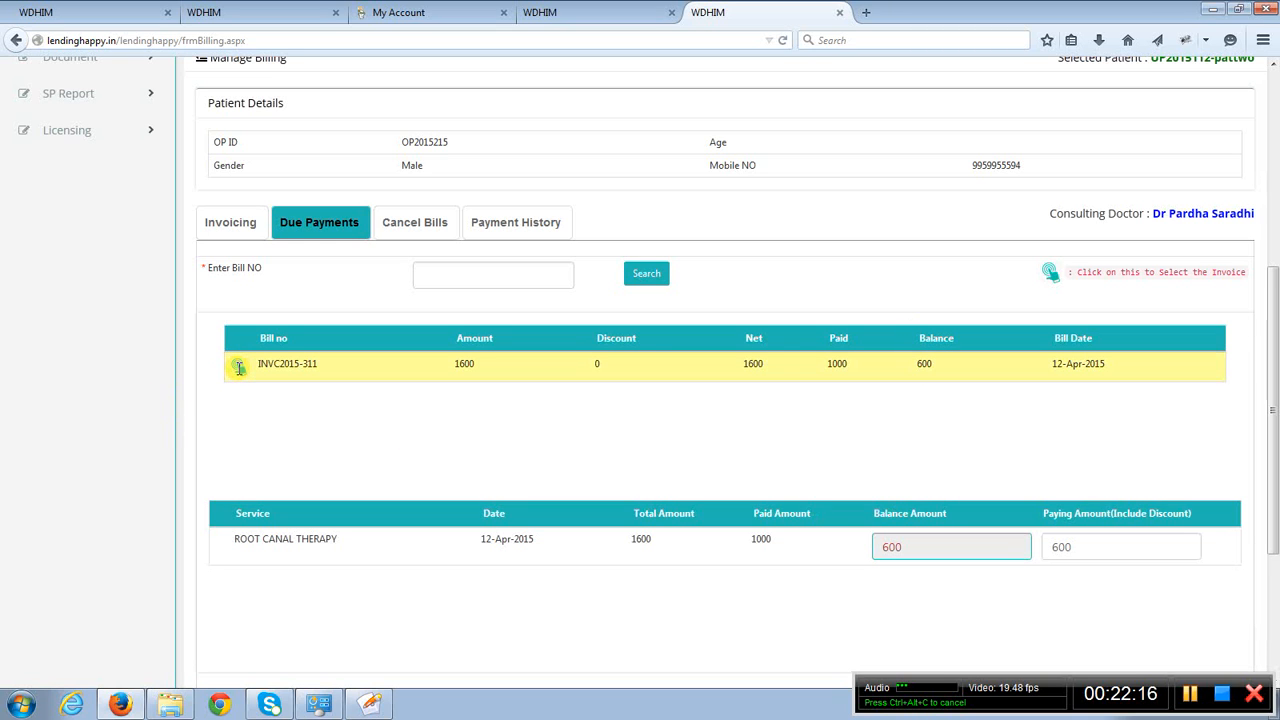
scroll(717, 402, "down", 2)
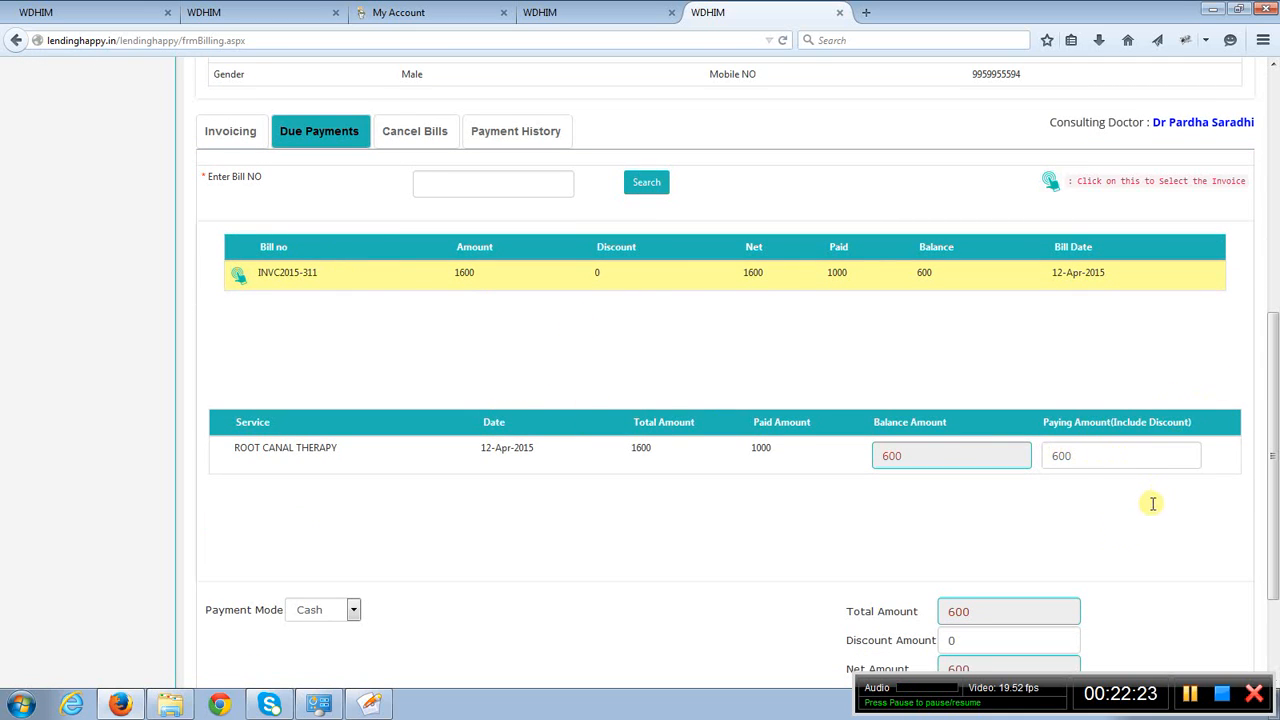
scroll(1120, 519, "down", 3)
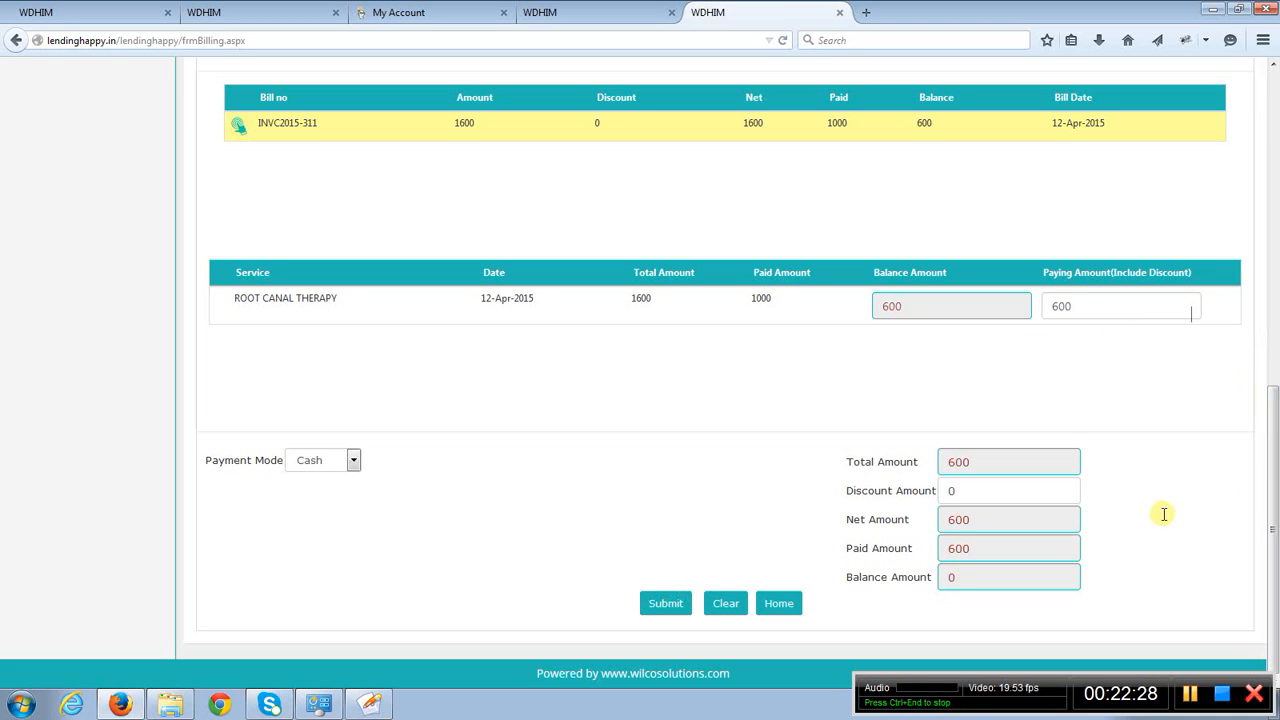
scroll(1164, 514, "up", 7)
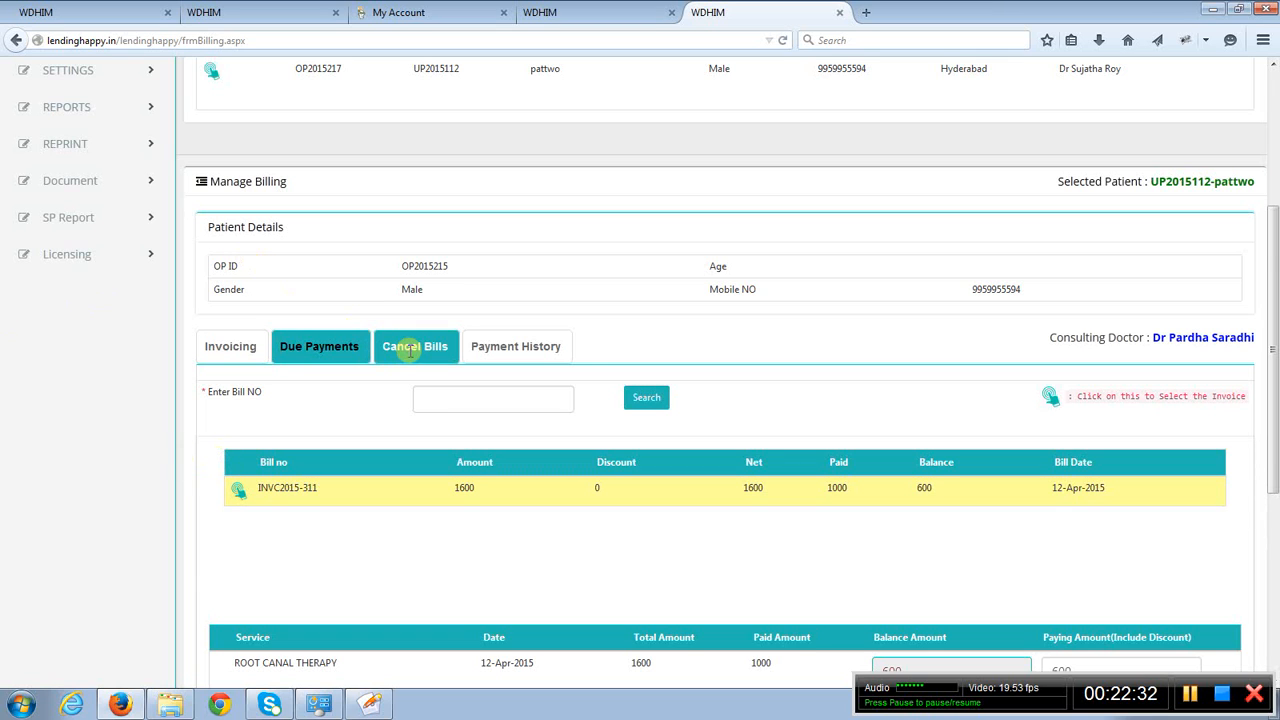
- Open Cancel Bills and Payment History one after another and review the patient's invoices and payment statuses
left_click(410, 350)
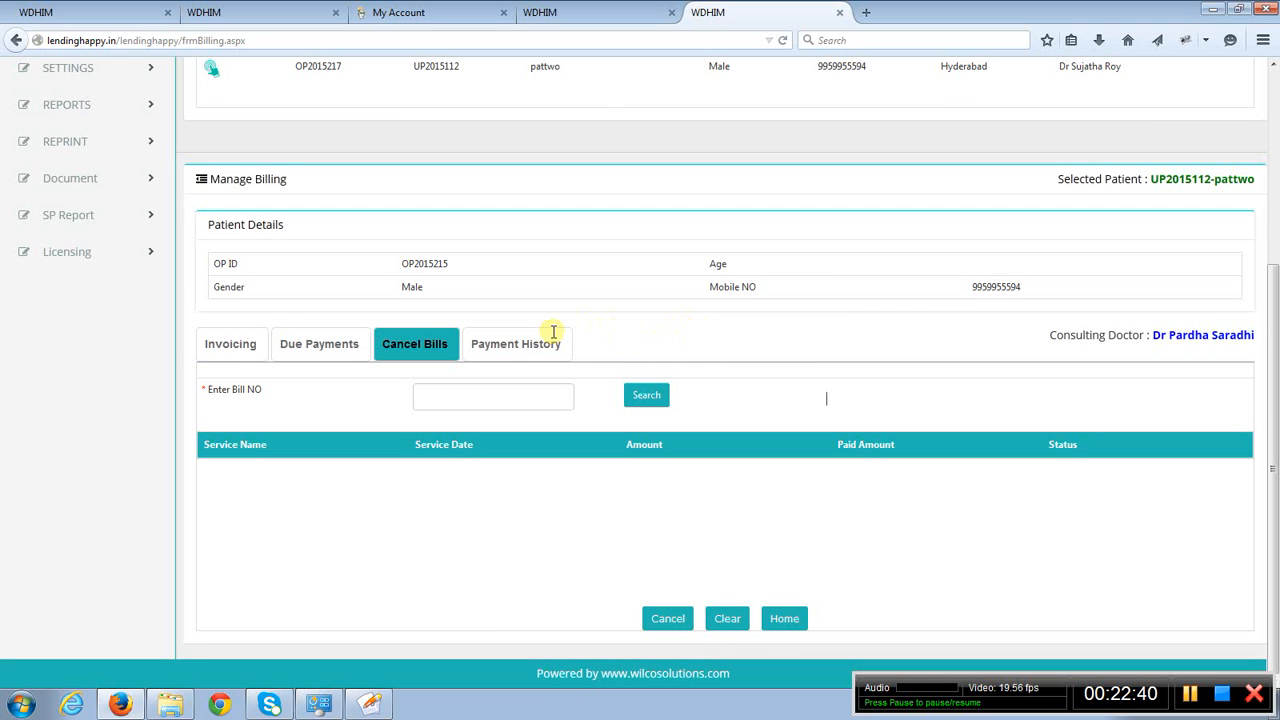
left_click(503, 346)
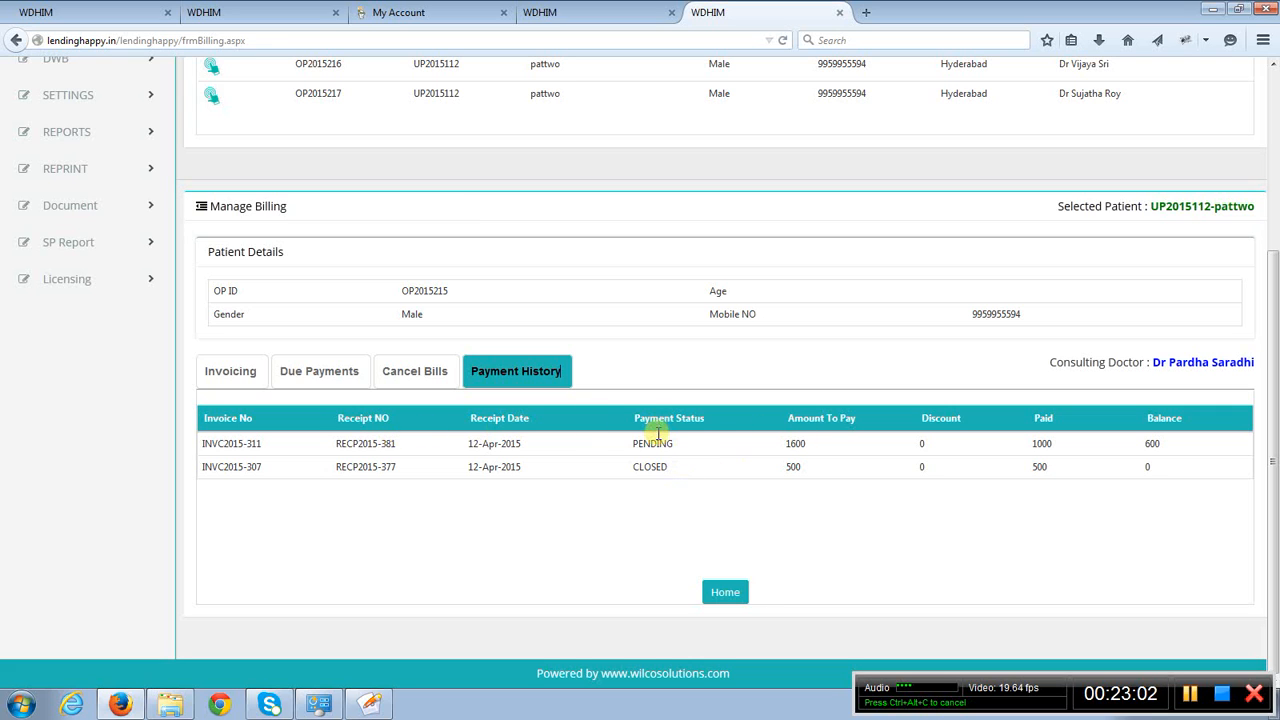
left_click(1085, 533)
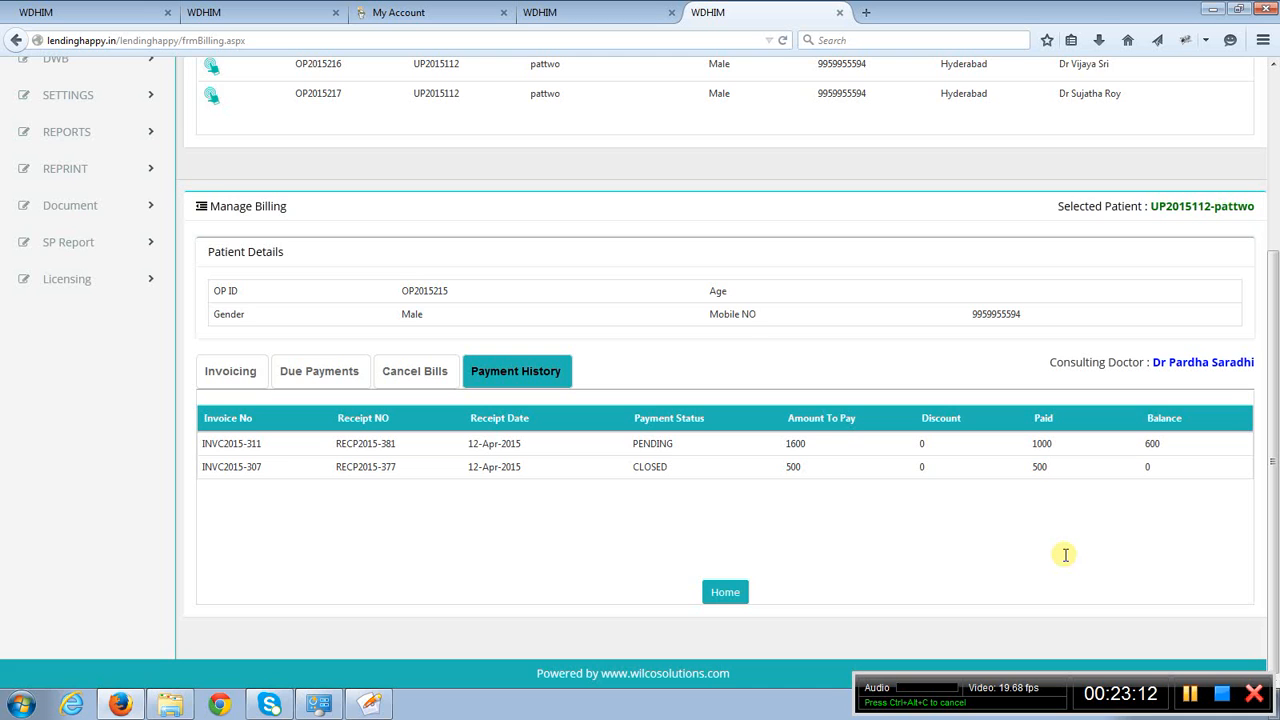
scroll(1066, 555, "up", 3)
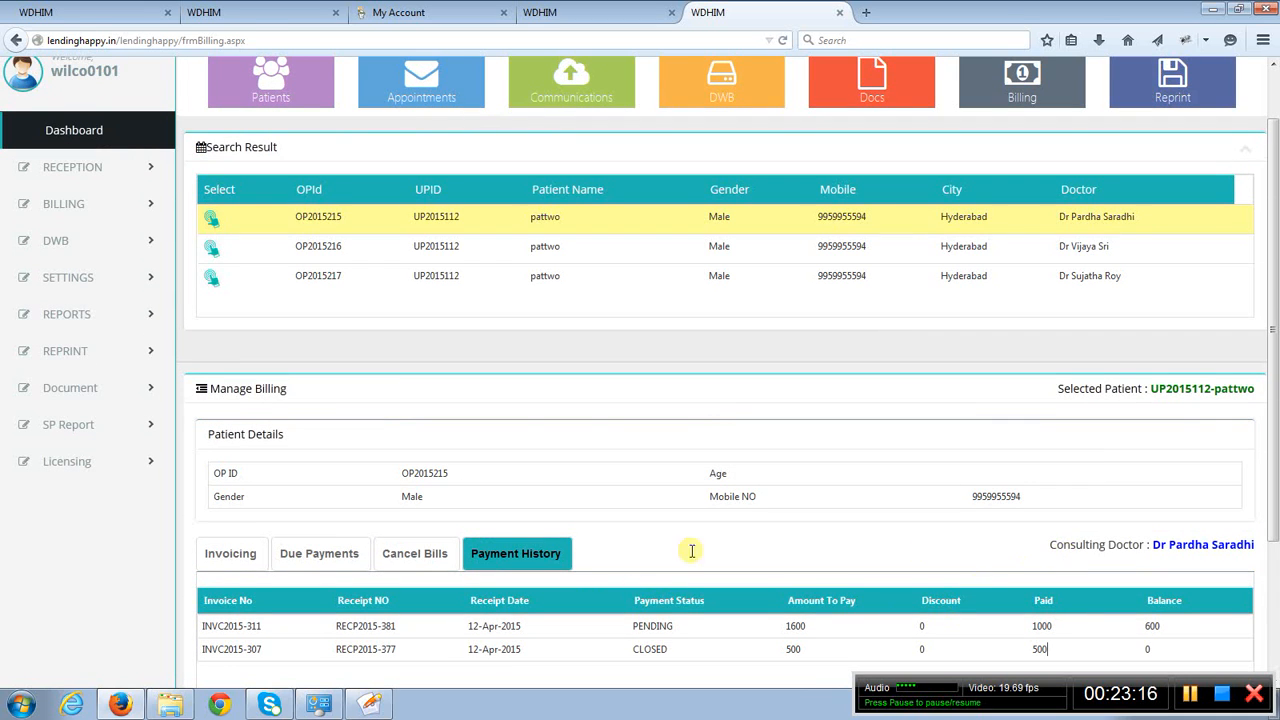
scroll(725, 551, "down", 3)
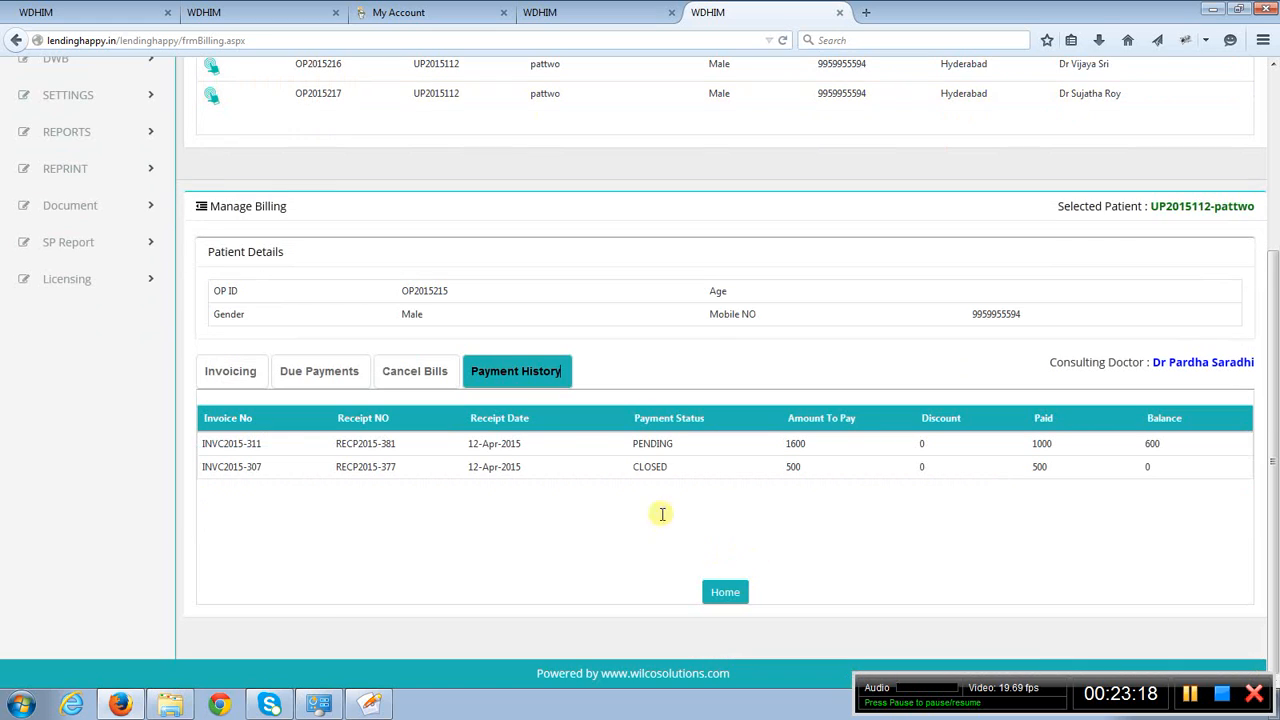
- Expand Reports and review the list of available report types
scroll(551, 457, "up", 3)
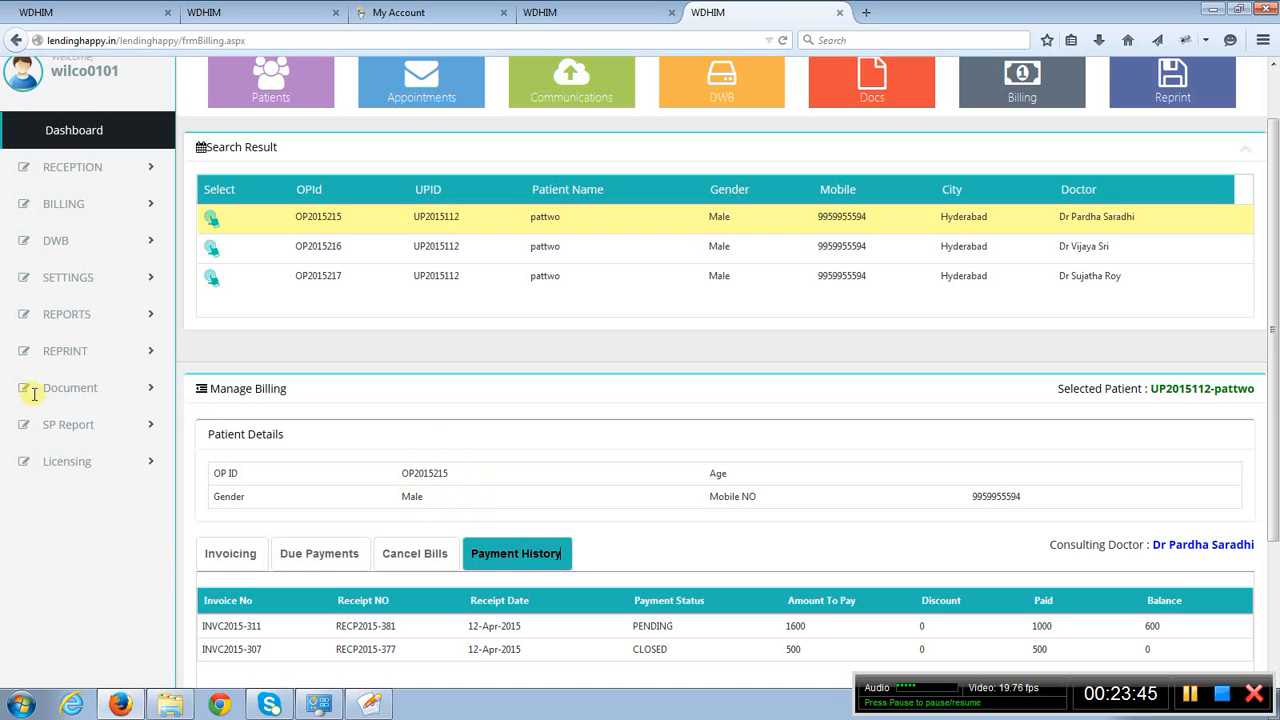
left_click(79, 324)
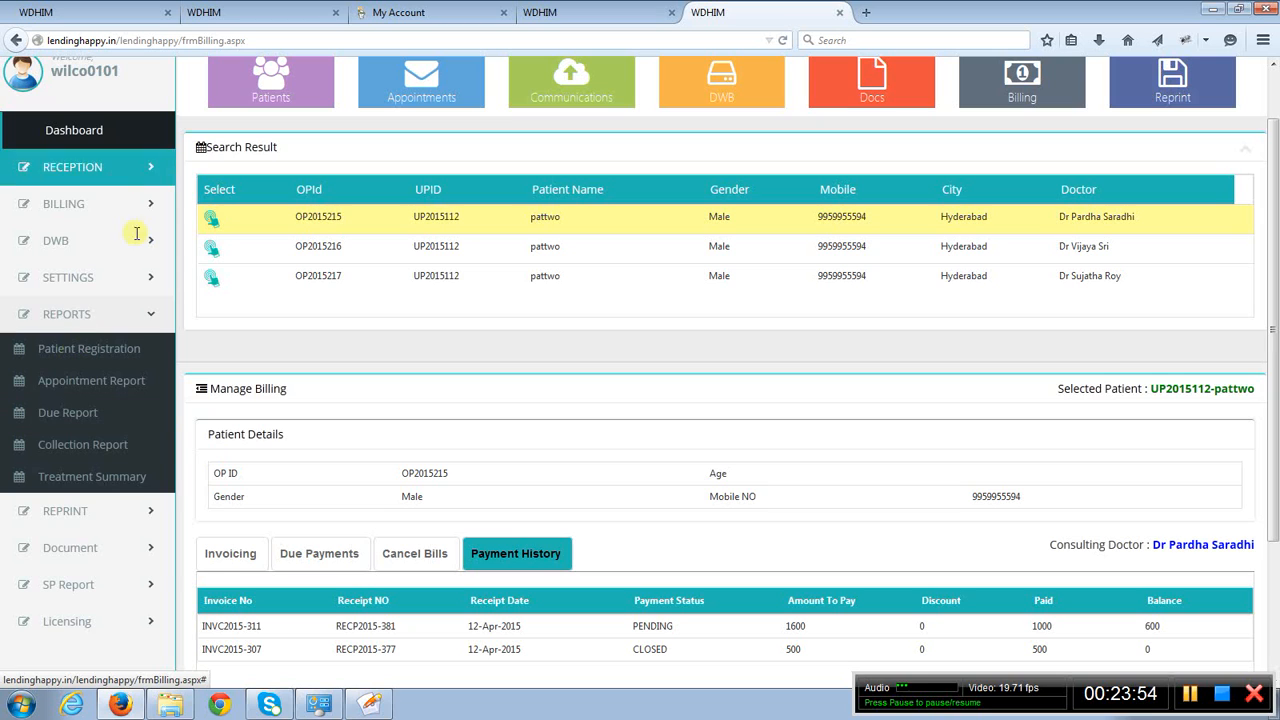
- Switch to the Due Report page, generate the report, and examine each patient's net, paid and due amounts
left_click(115, 14)
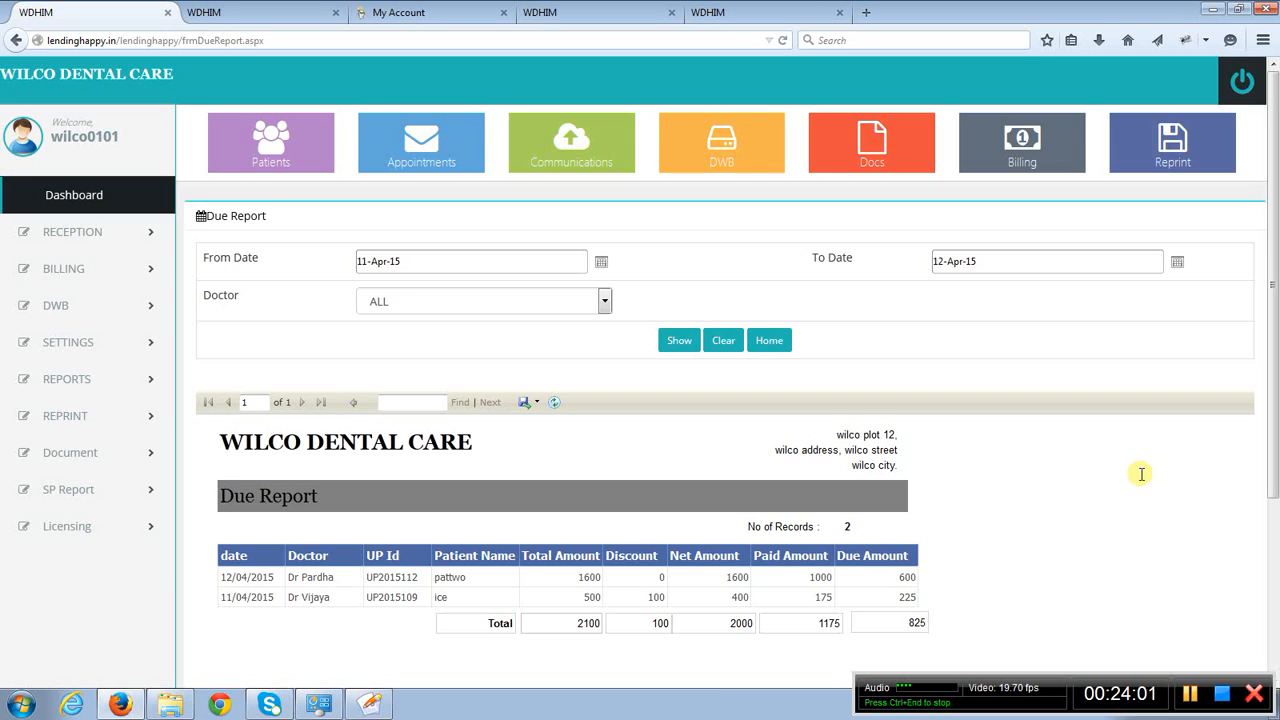
scroll(1141, 474, "down", 2)
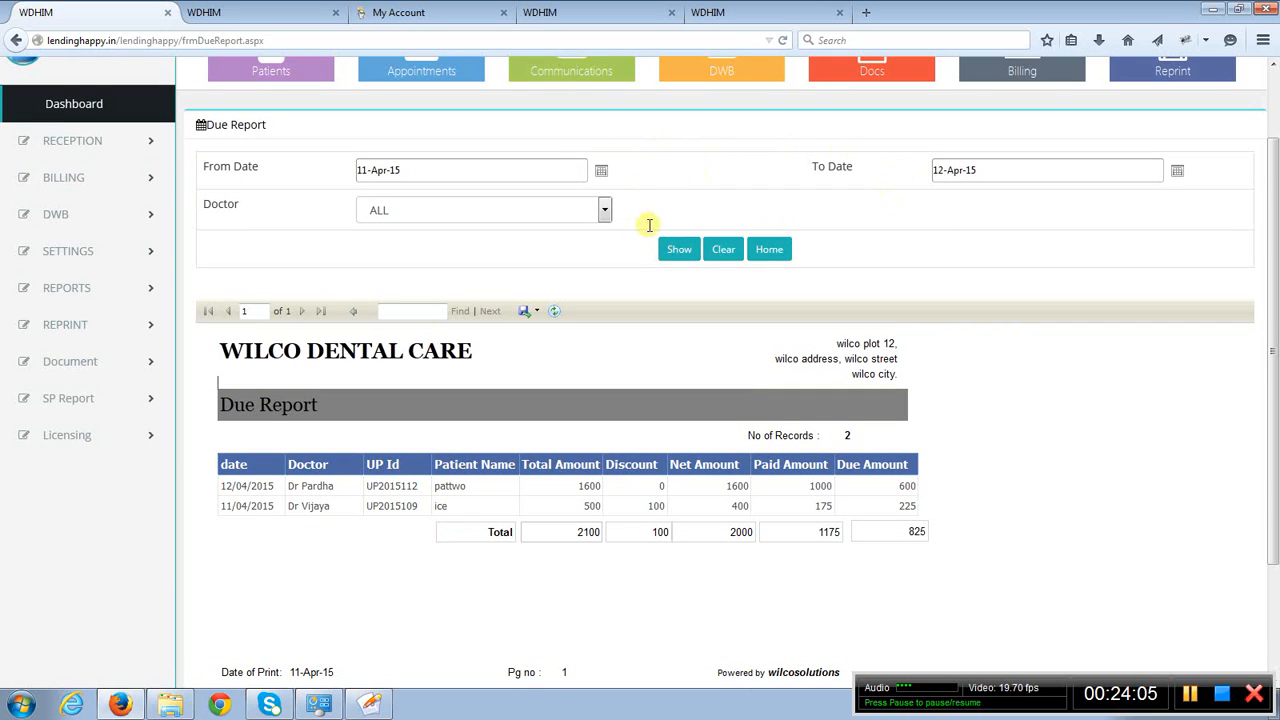
left_click(675, 252)
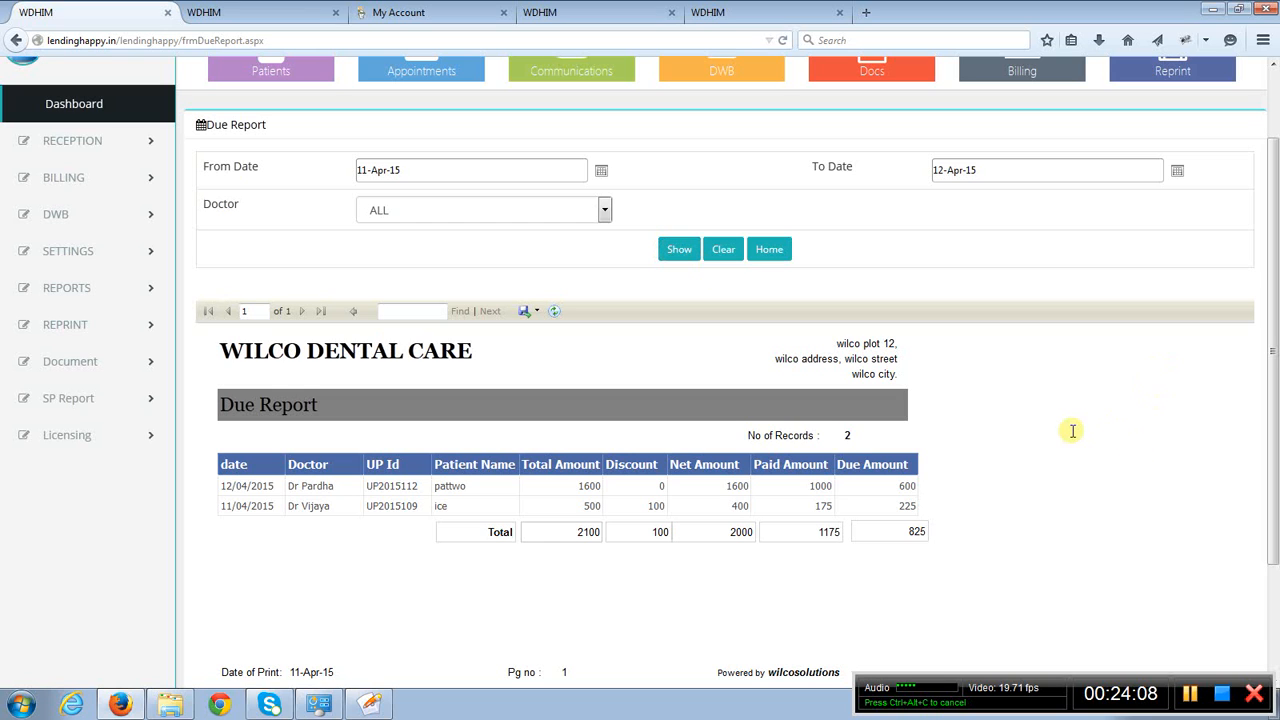
scroll(1072, 431, "down", 1)
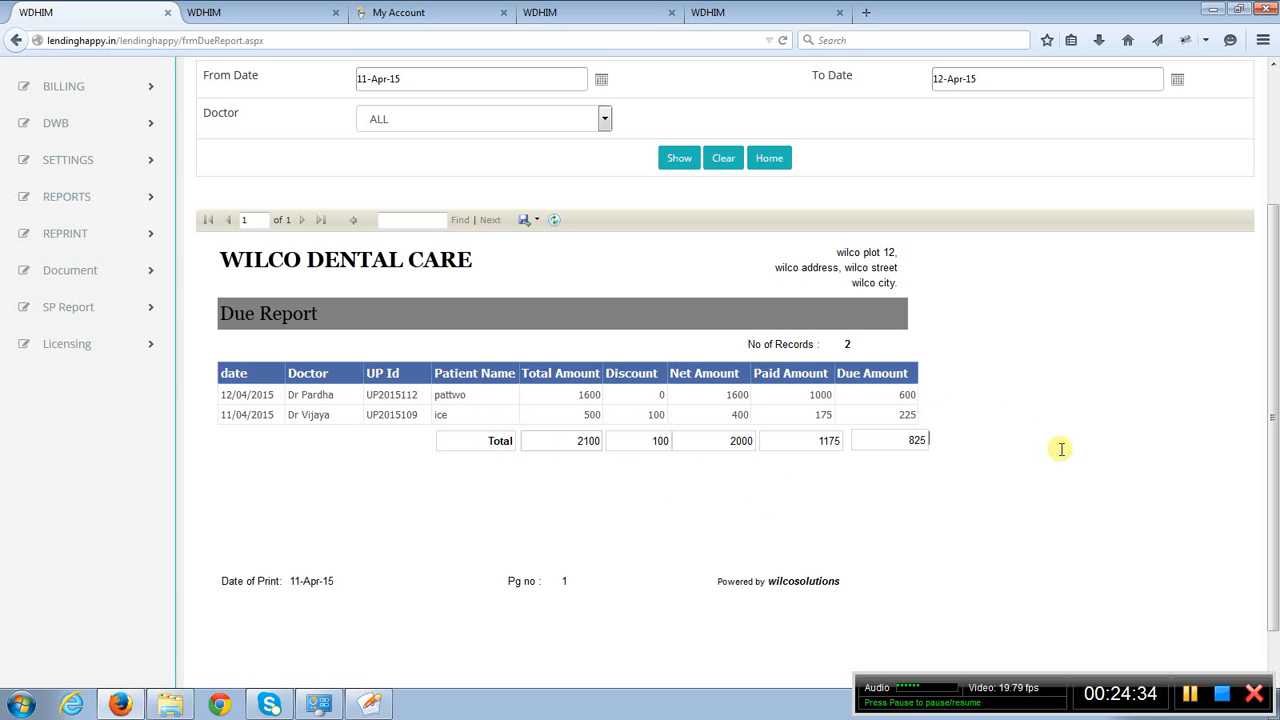
scroll(1061, 449, "up", 2)
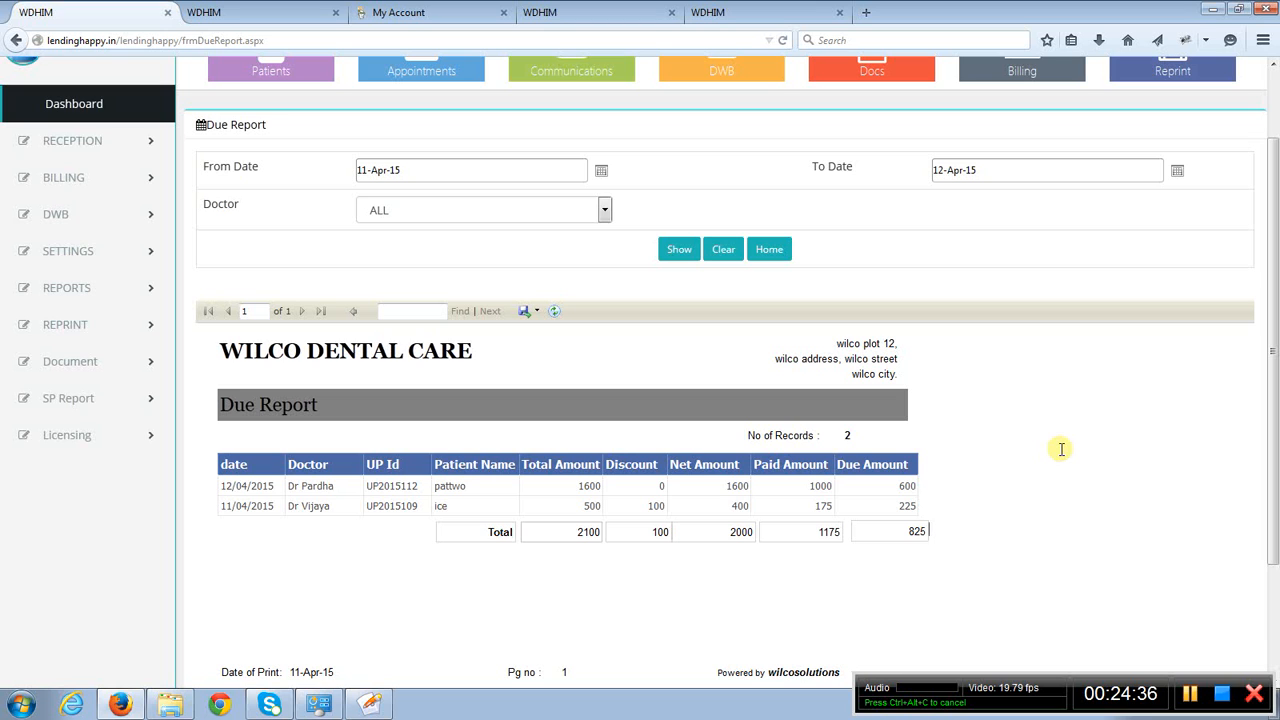
scroll(1061, 449, "up", 2)
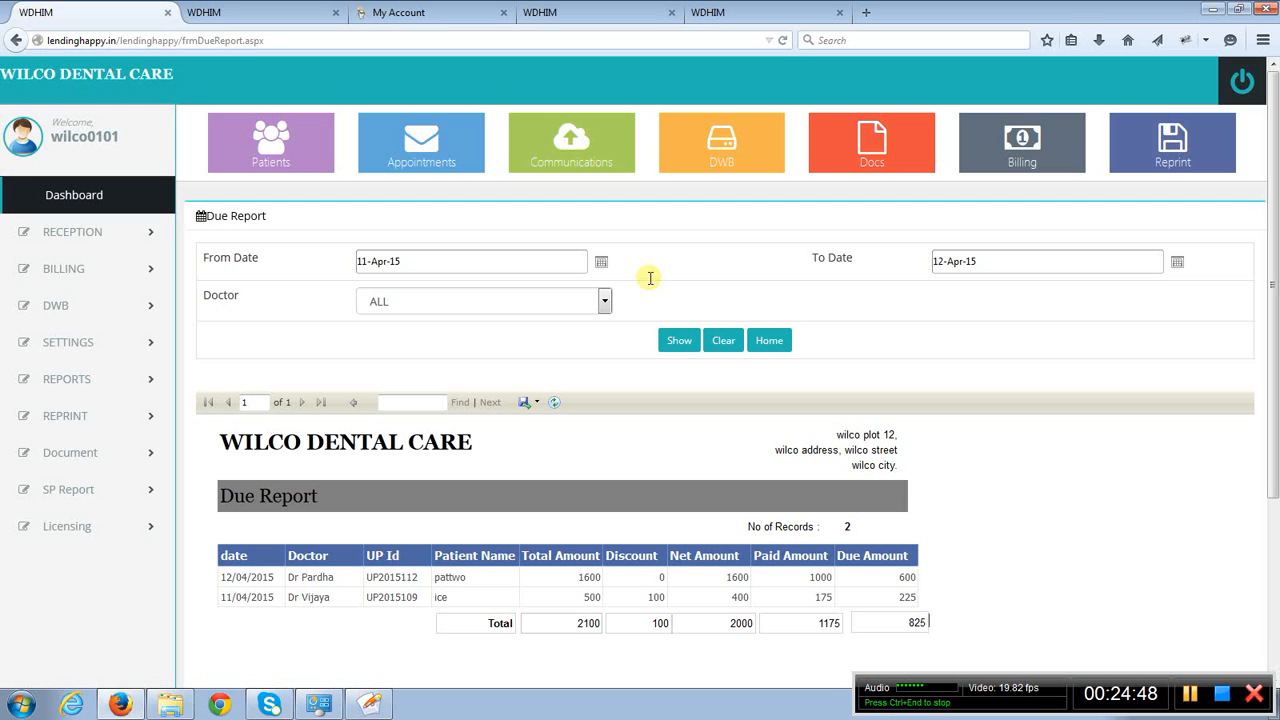
- Switch to the Collection Report page and examine the consultation, service, receipt and total amounts by date
left_click(248, 18)
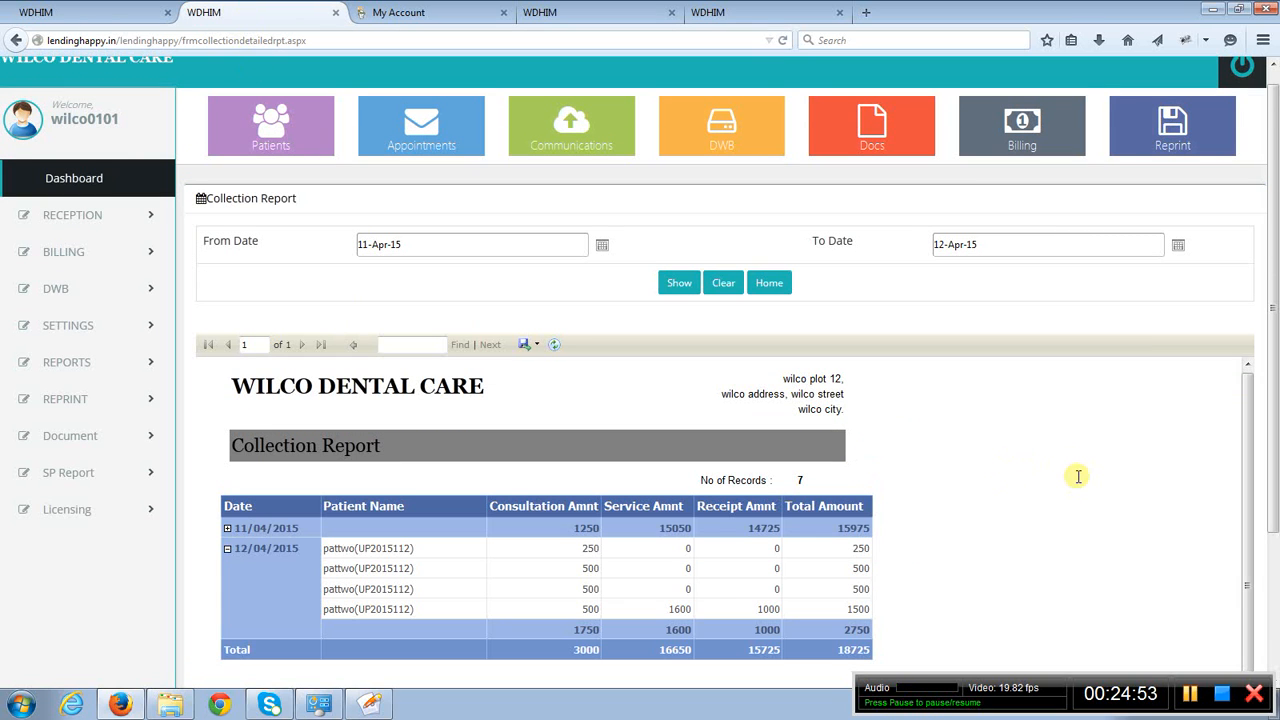
scroll(1078, 476, "down", 2)
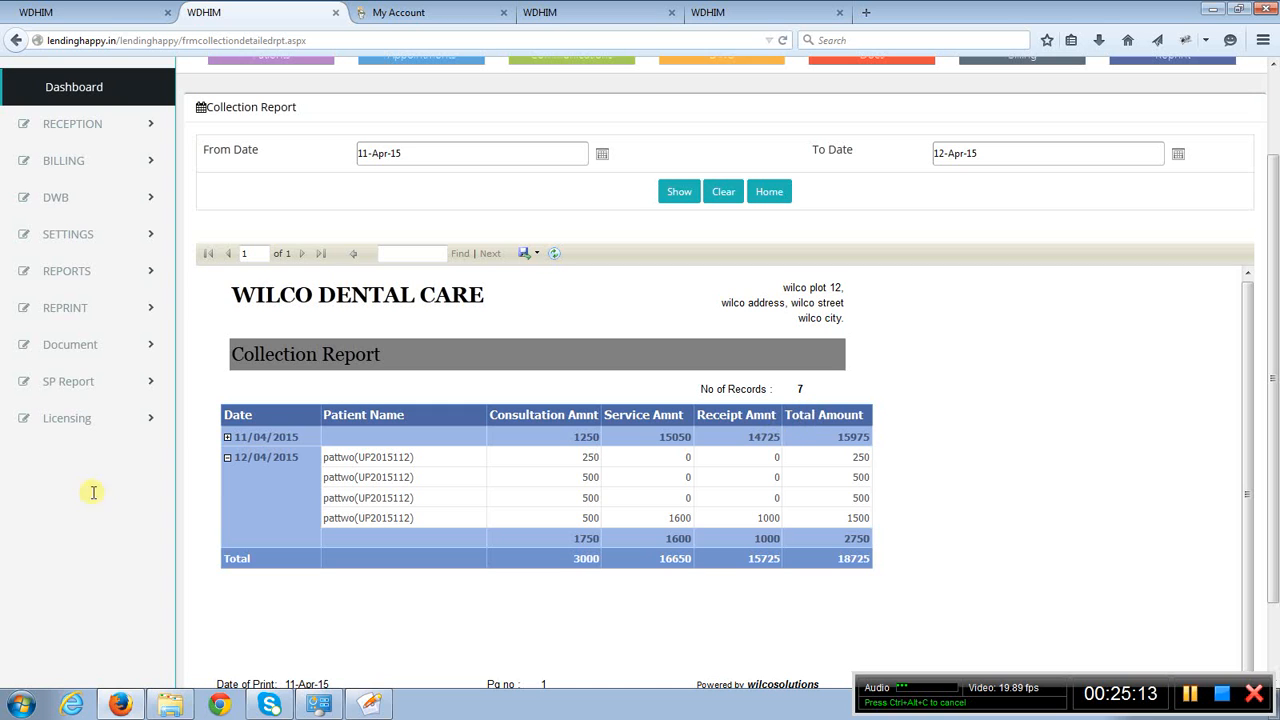
scroll(997, 451, "down", 2)
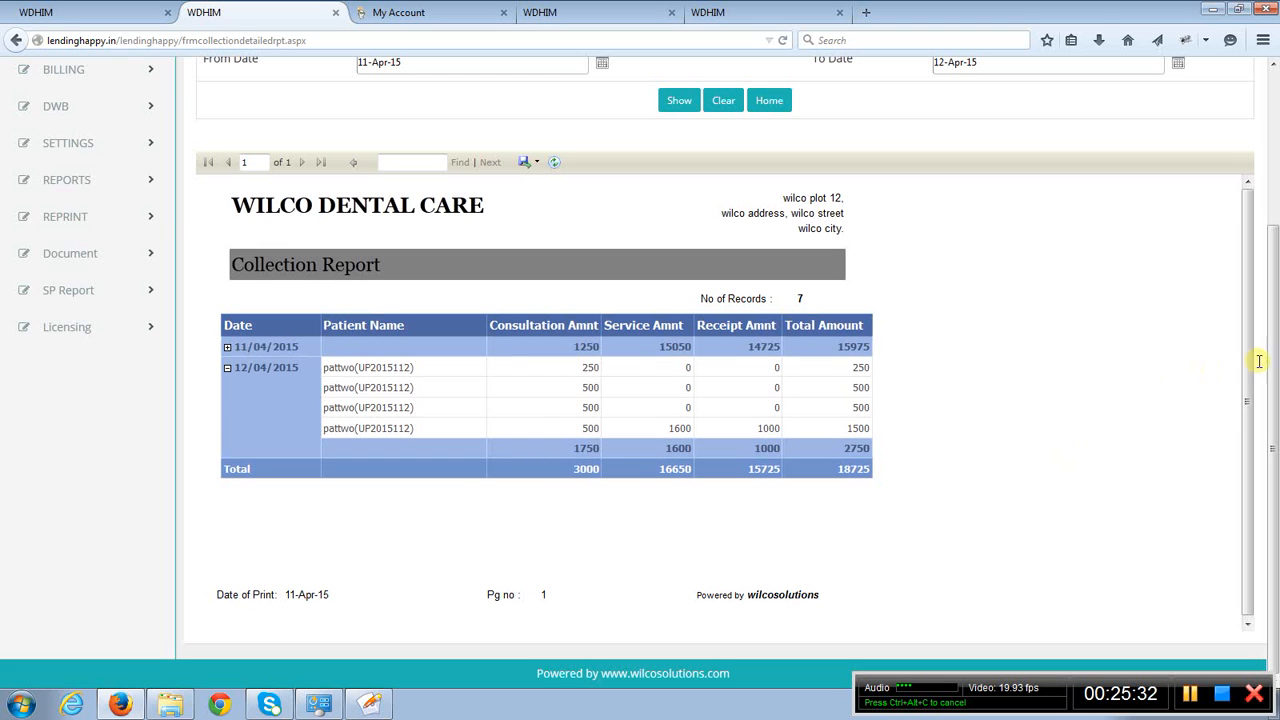
scroll(1271, 384, "up", 3)
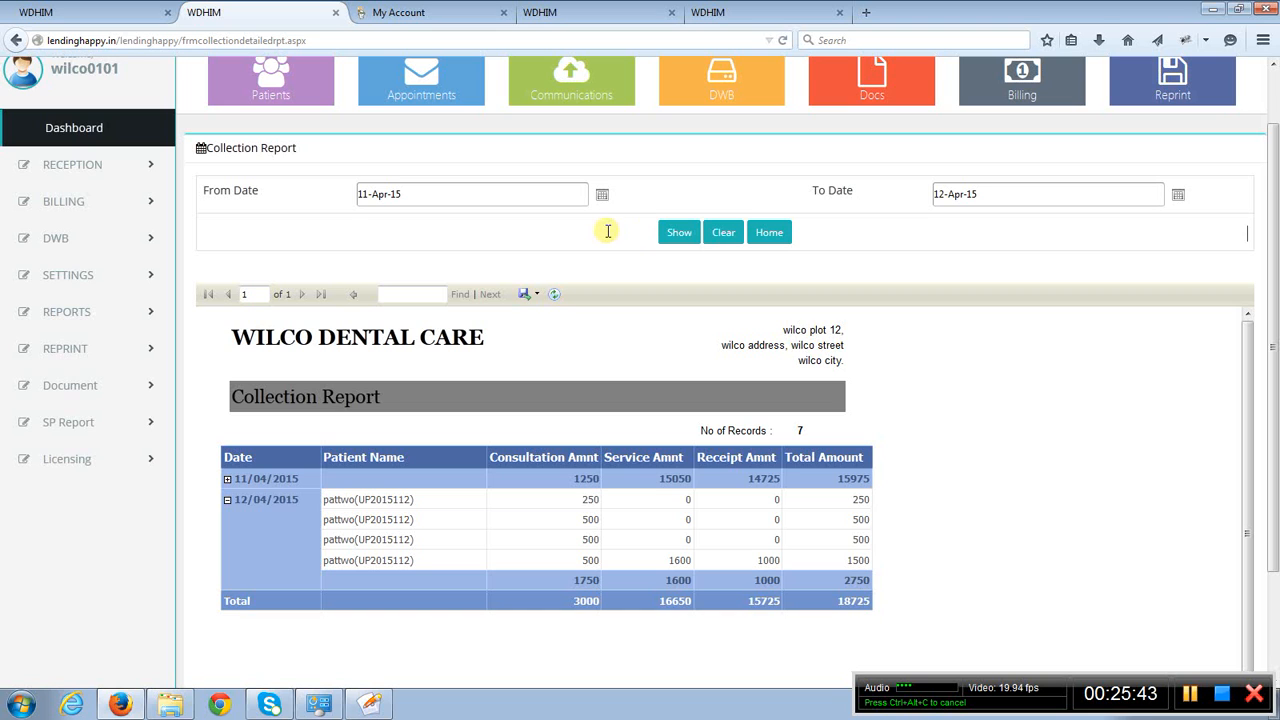
scroll(603, 229, "up", 1)
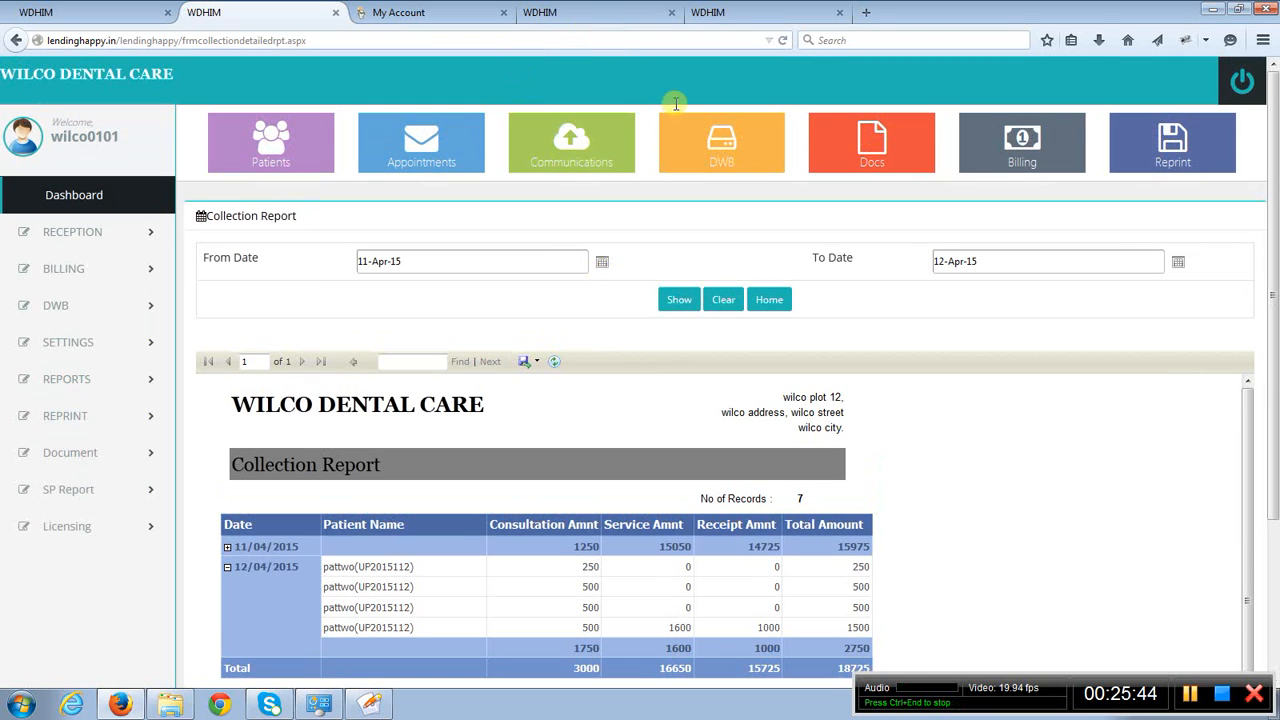
- Switch to the Treatment Summary Report page and look over its search filters and patient treatment records
left_click(579, 14)
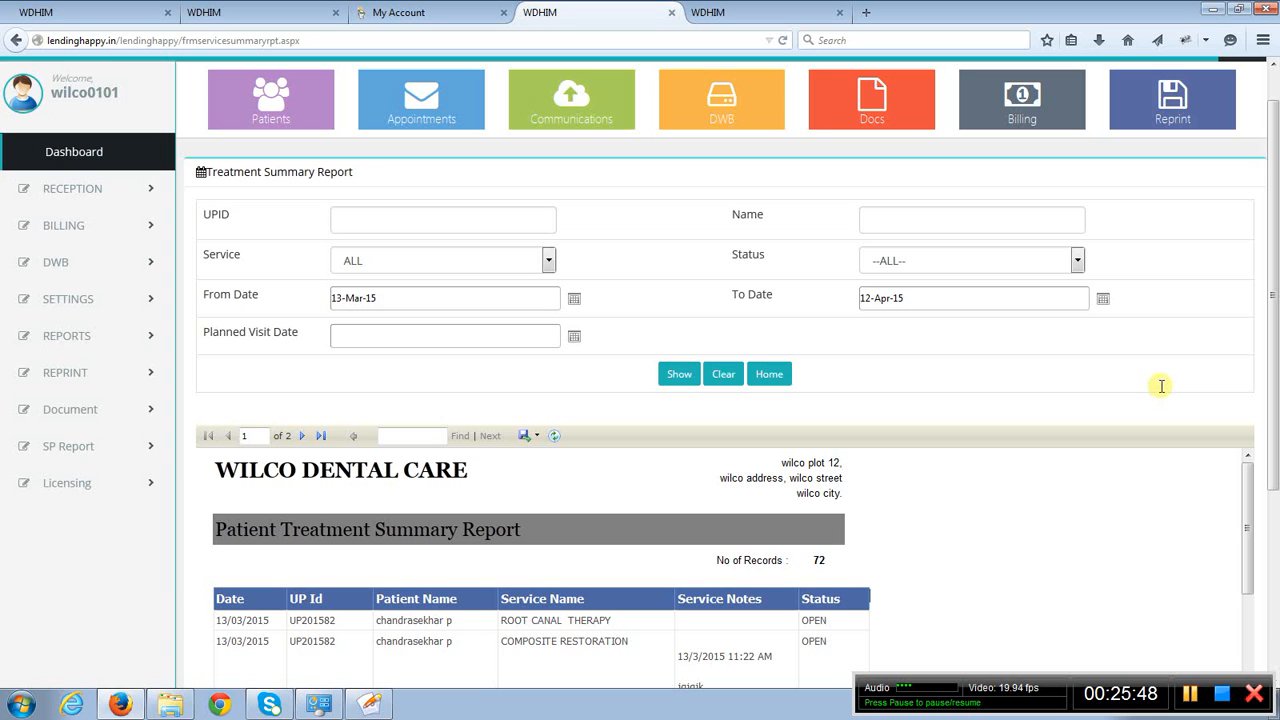
scroll(1159, 380, "down", 2)
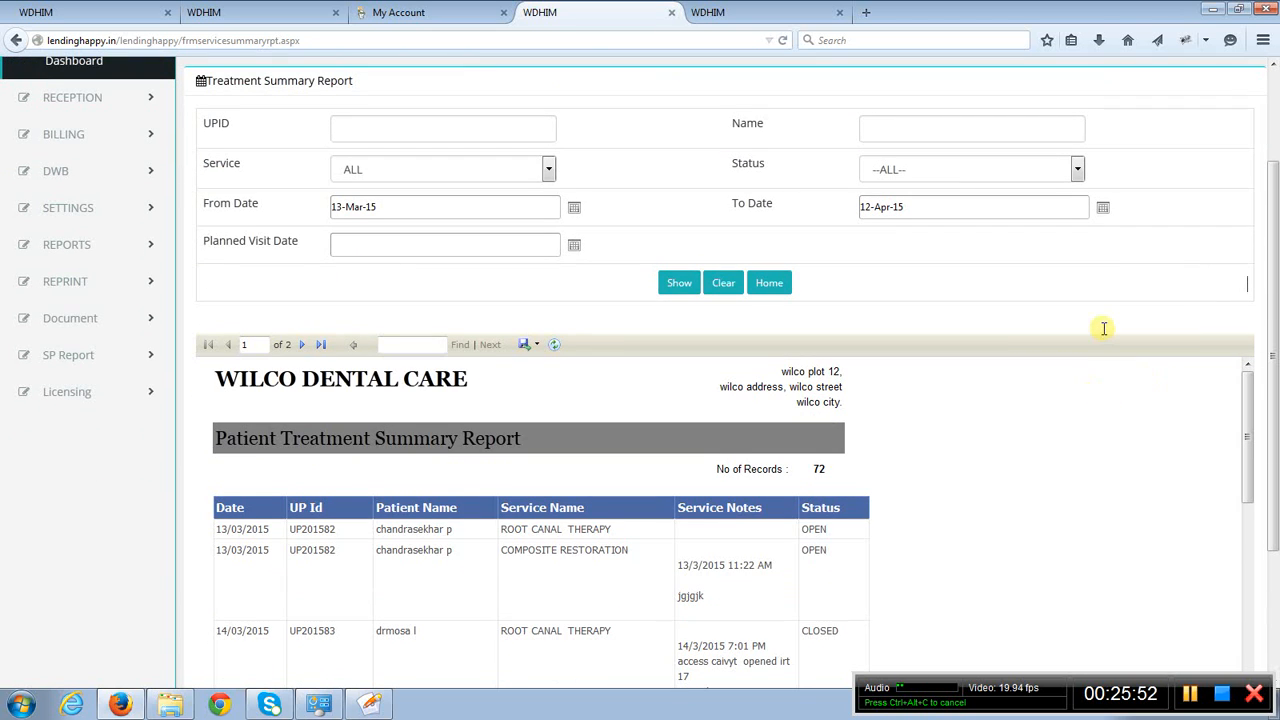
scroll(1104, 328, "down", 2)
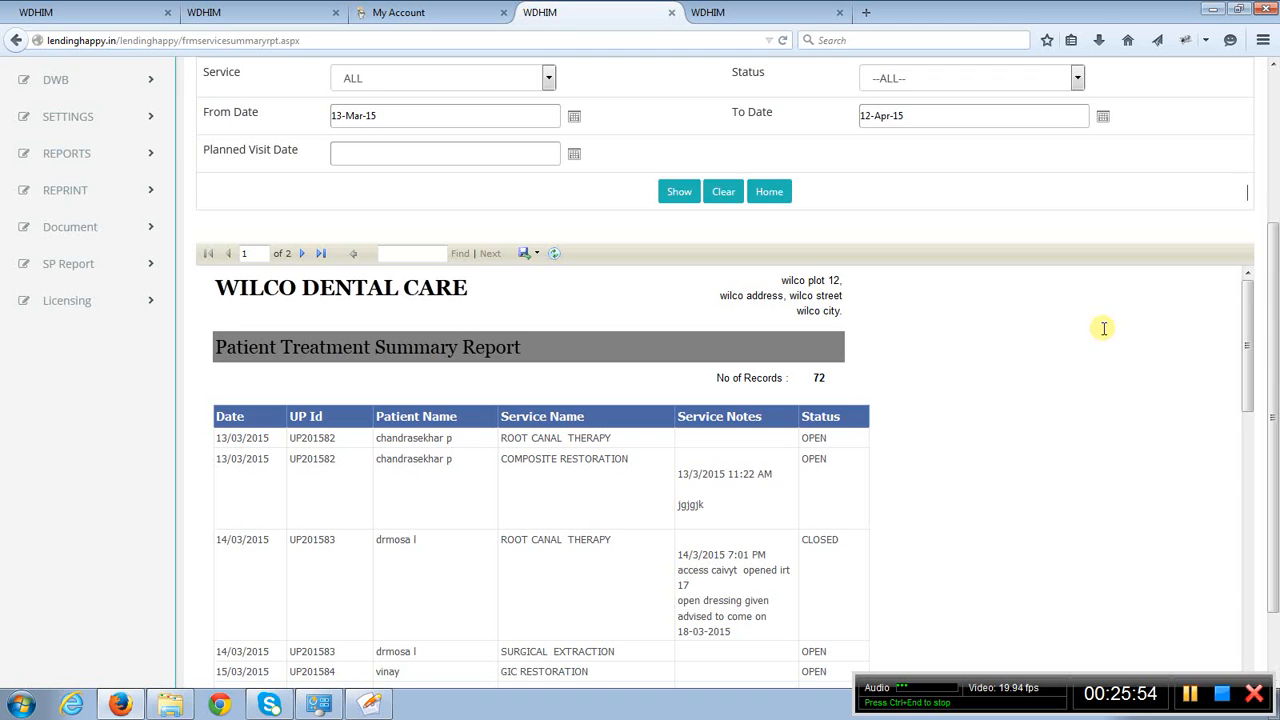
scroll(1104, 328, "up", 4)
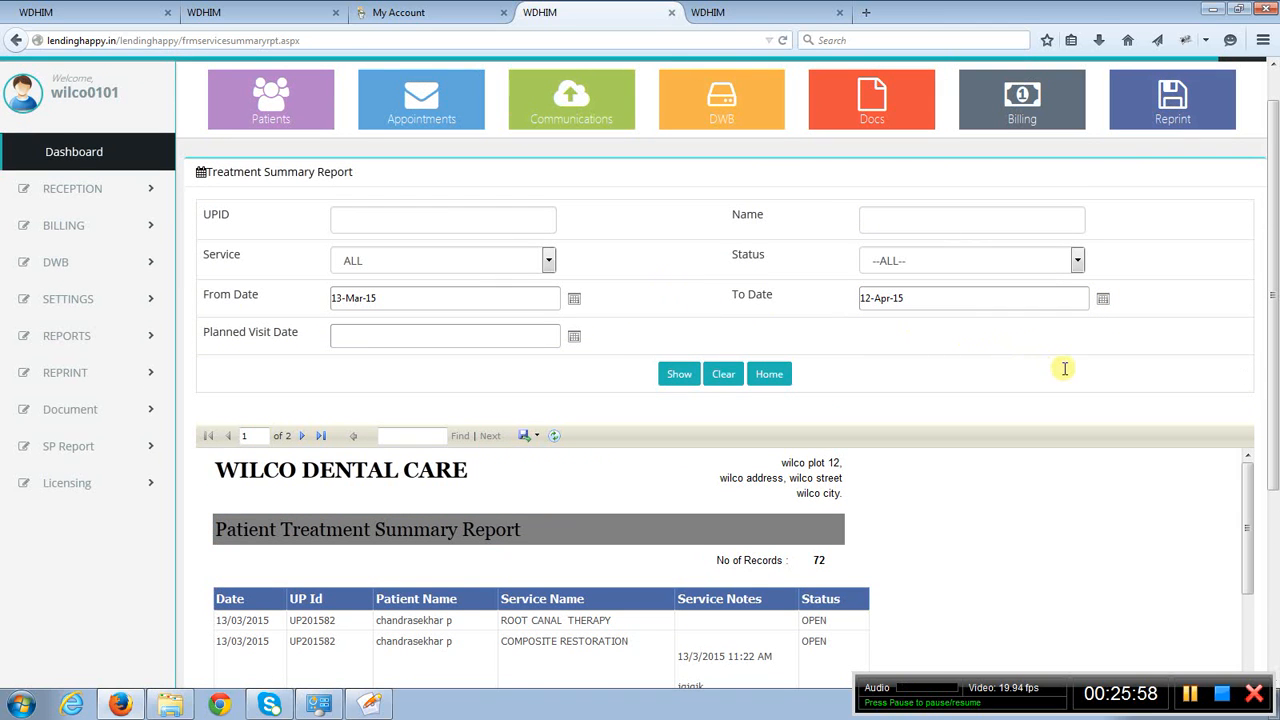
- Review the available Service and Status filter options of the Treatment Summary Report without changing the selections
left_click(517, 259)
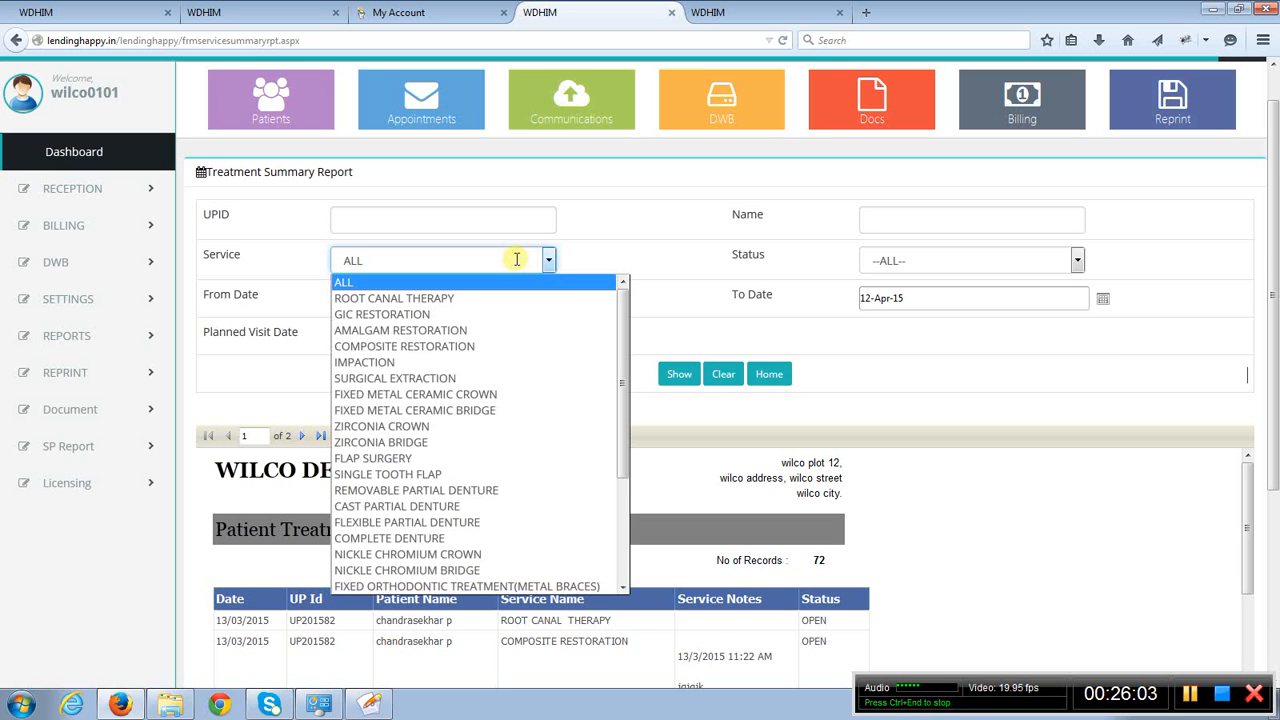
left_click(678, 251)
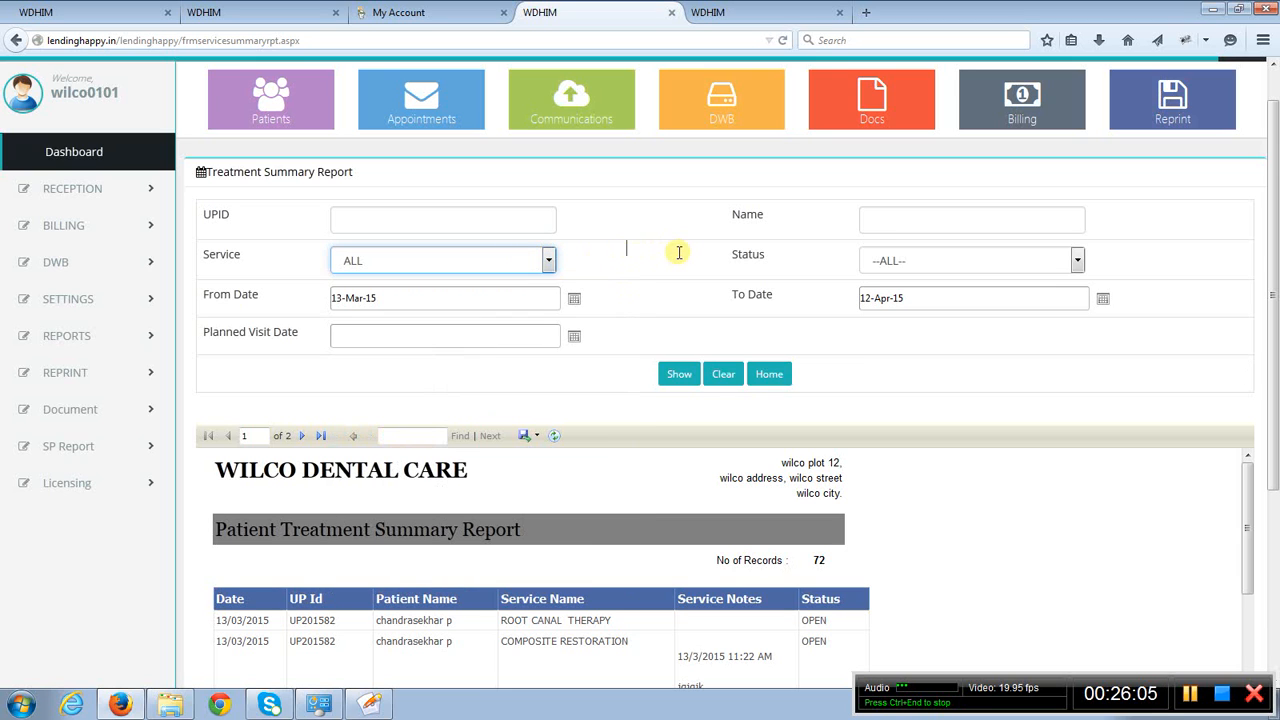
left_click(1033, 265)
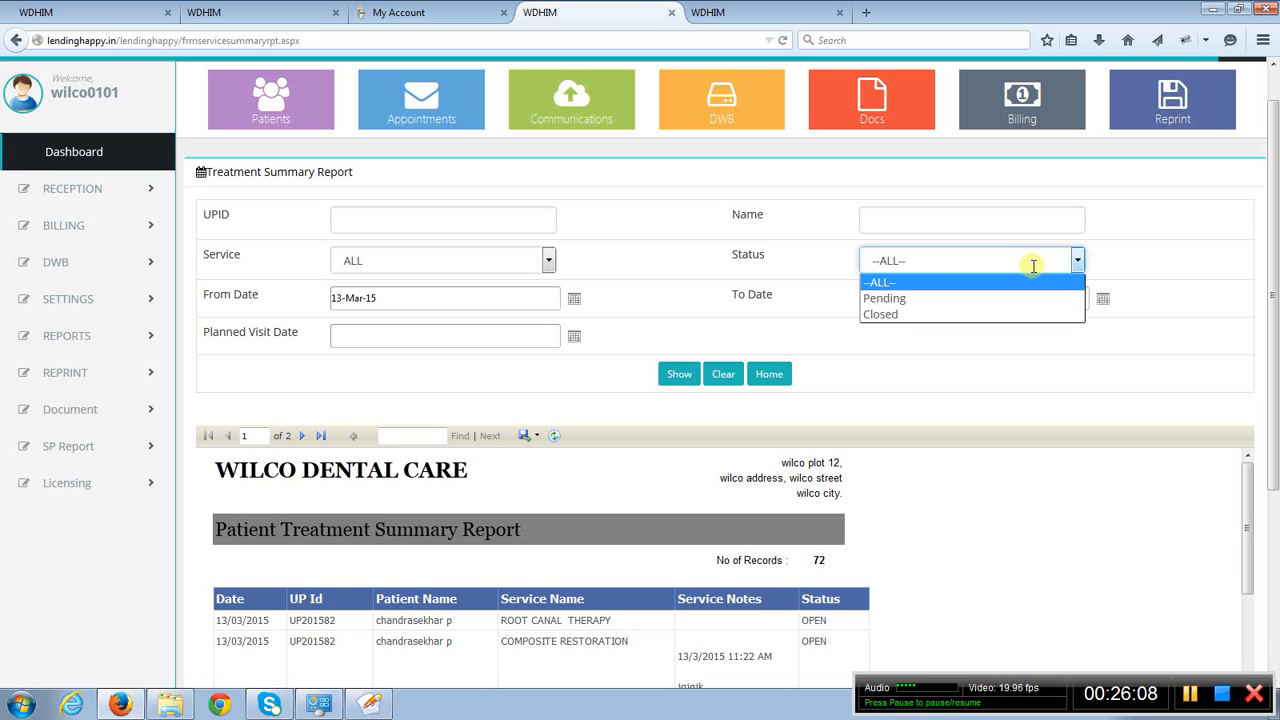
left_click(672, 268)
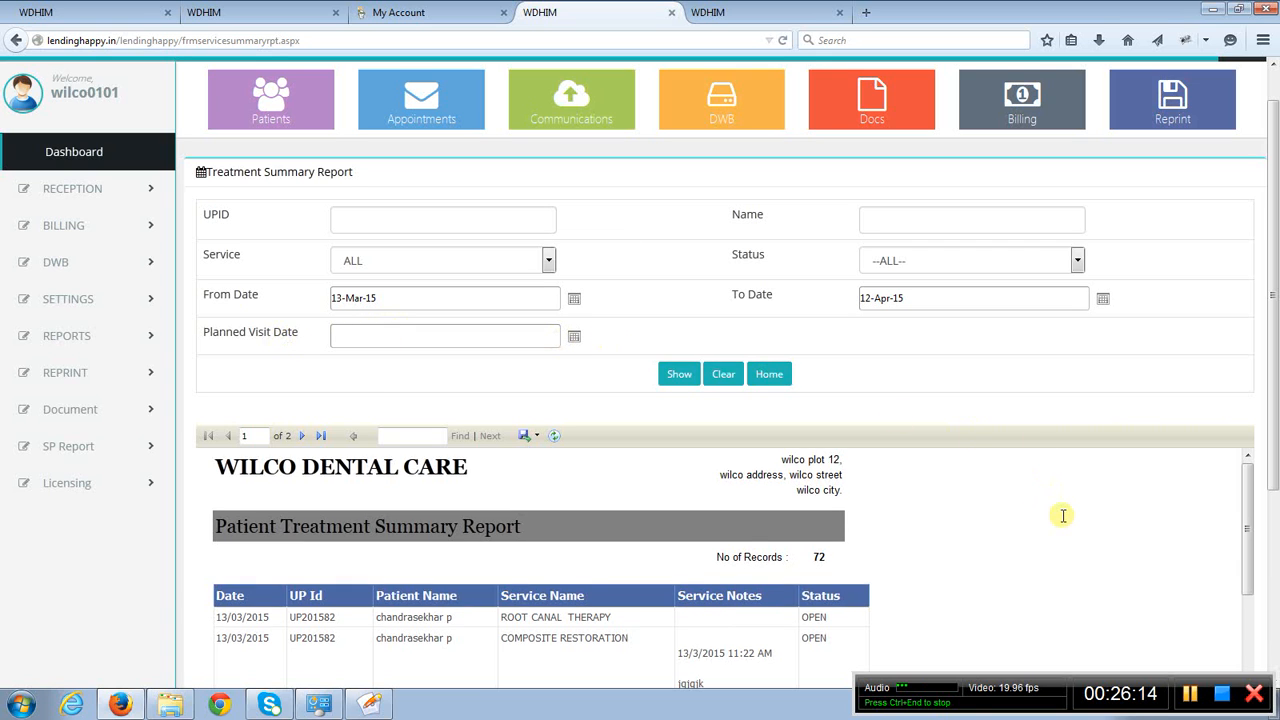
- Examine the Patient Treatment Summary Report's listed services, service notes and statuses, including the COMPOSITE RESTORATION notes
scroll(1063, 515, "down", 1)
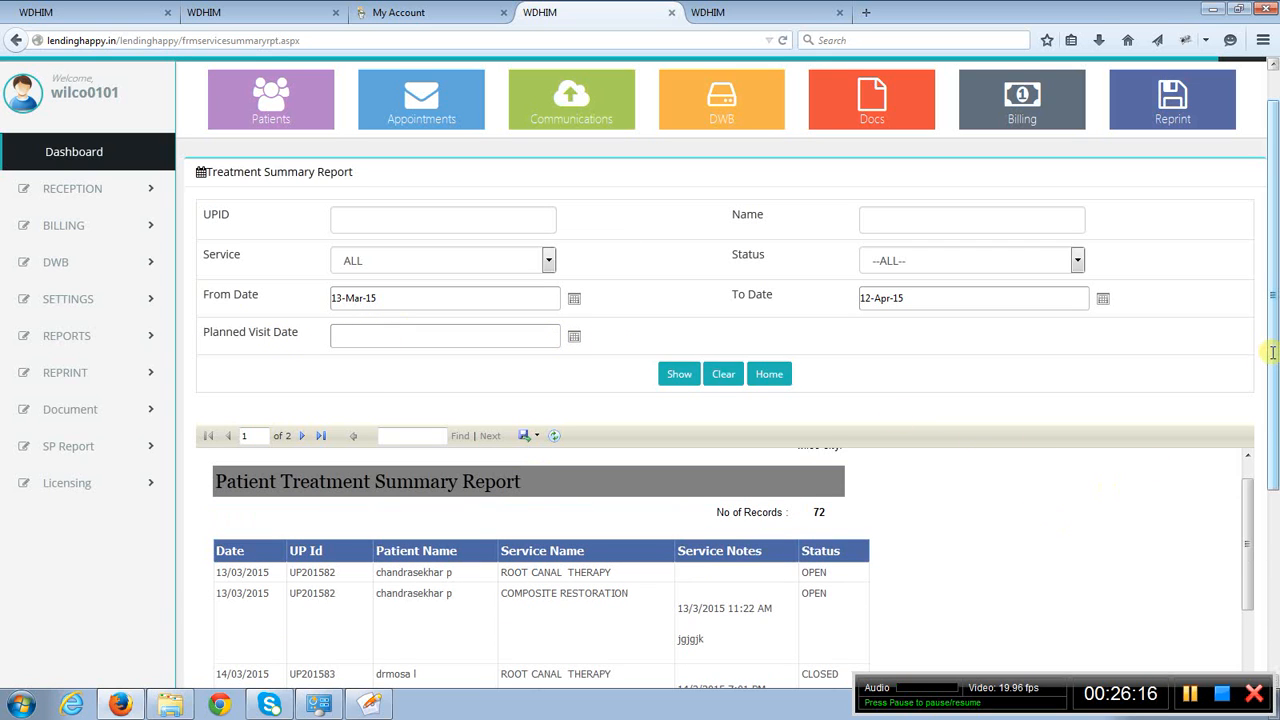
left_click_drag(1272, 352, 1275, 522)
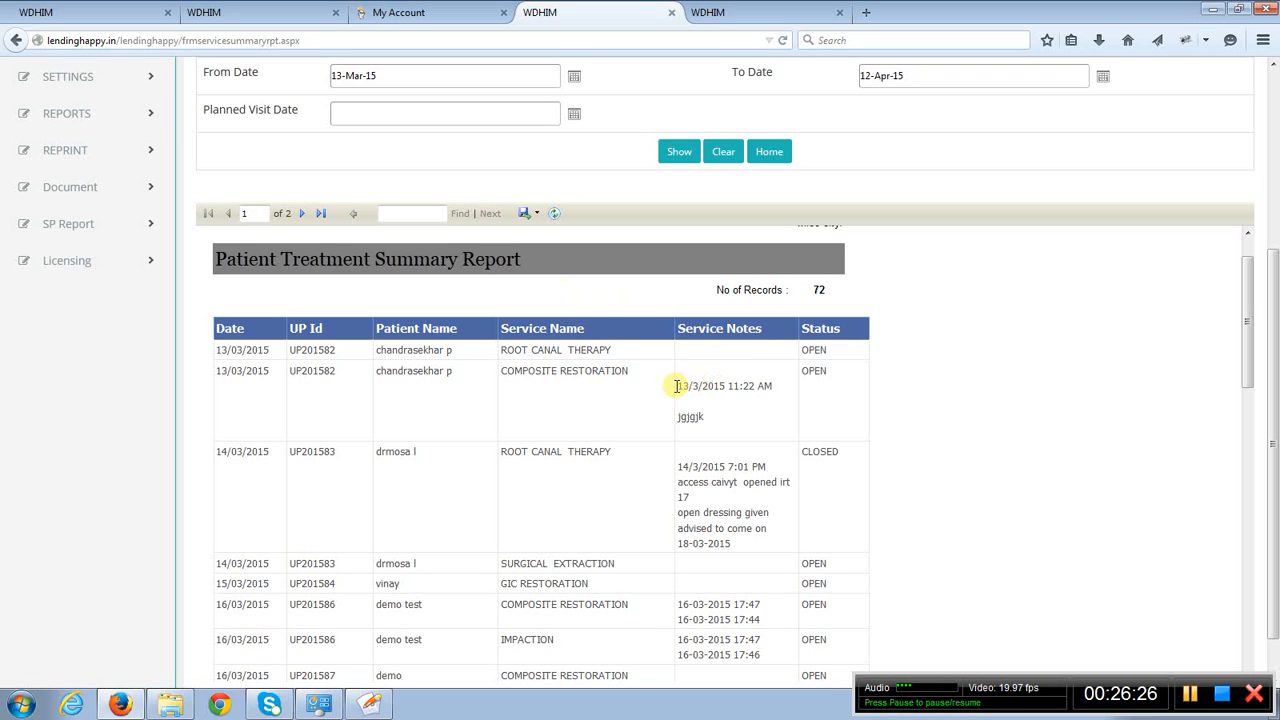
left_click_drag(679, 384, 720, 420)
left_click(987, 404)
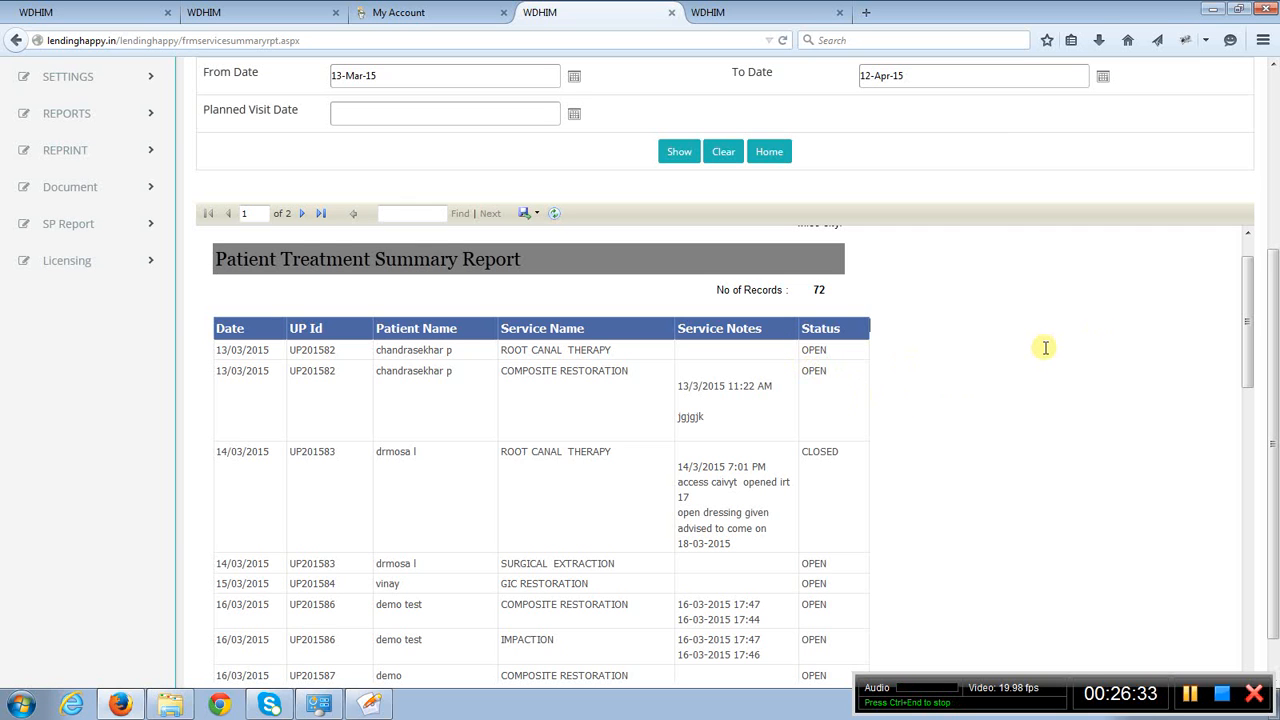
scroll(1045, 347, "down", 2)
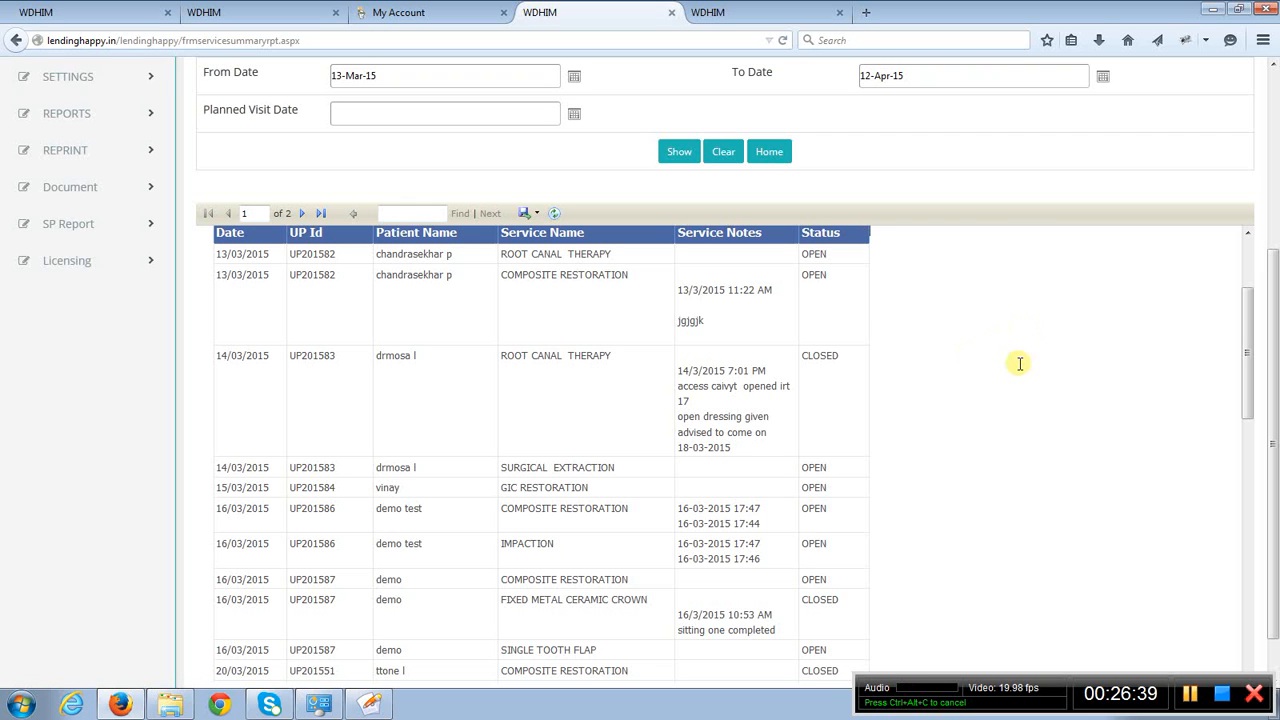
scroll(1020, 363, "up", 3)
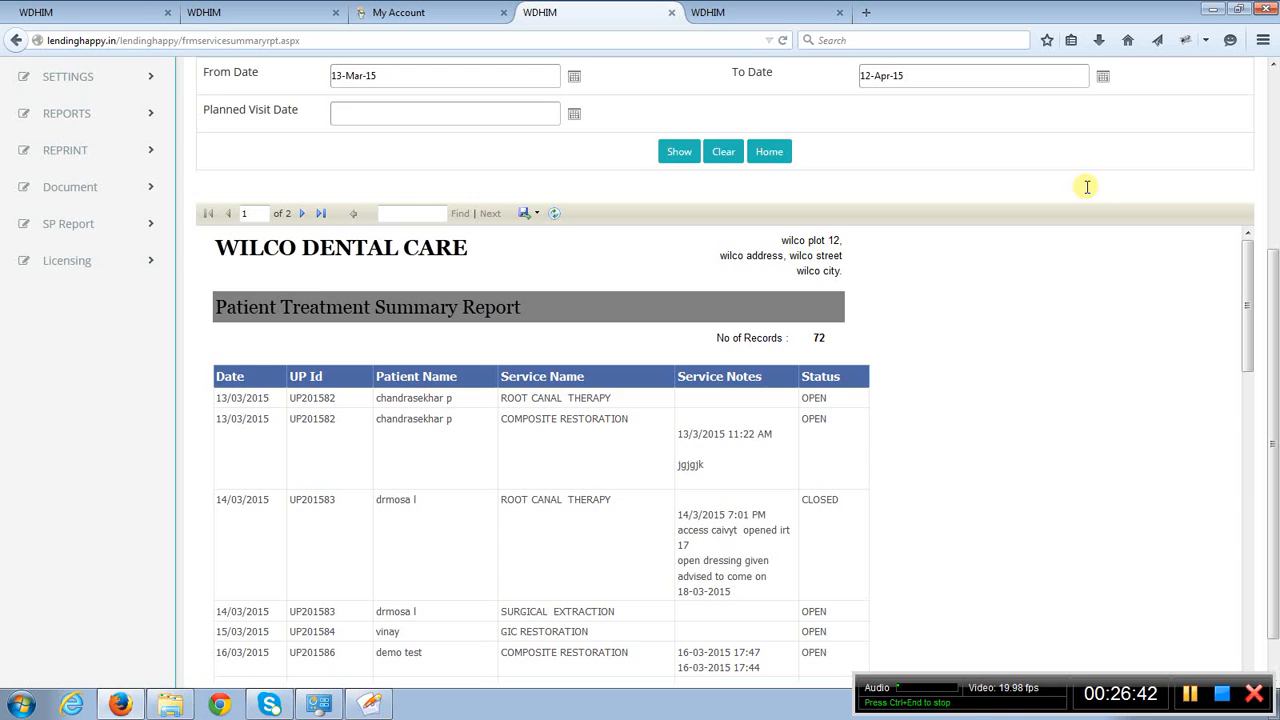
scroll(1087, 186, "up", 3)
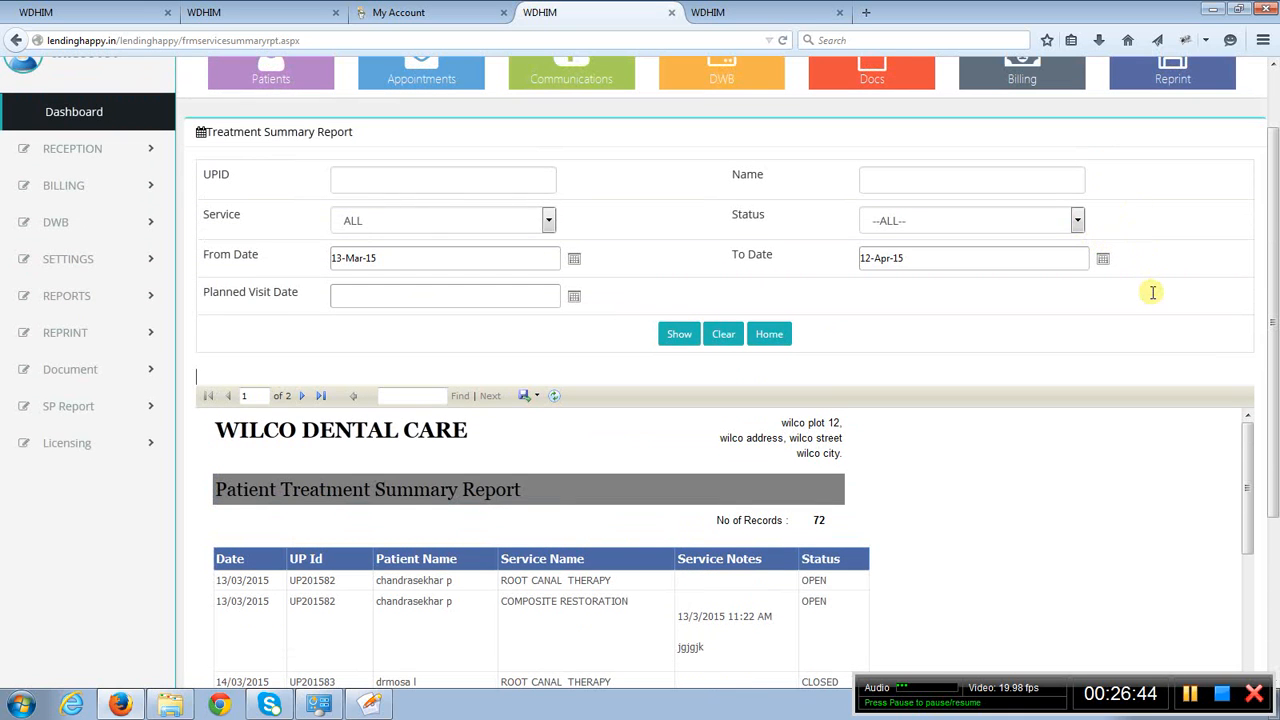
scroll(1152, 292, "up", 2)
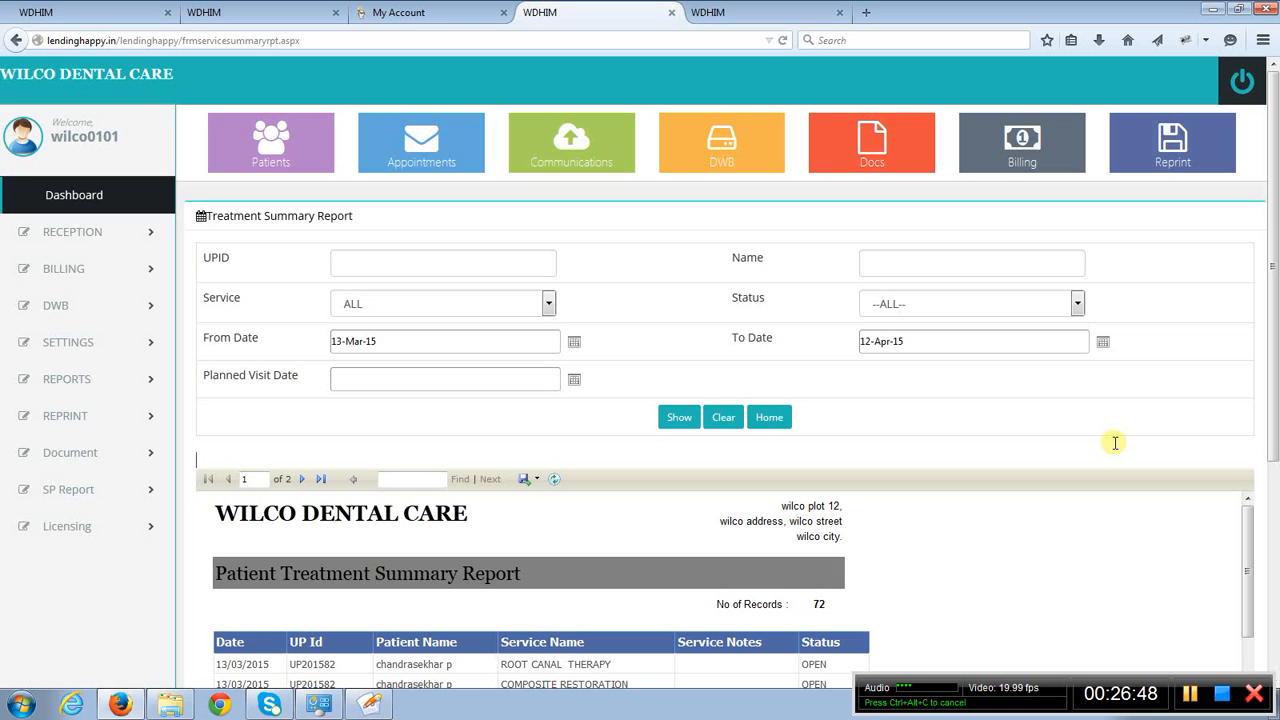
scroll(1115, 442, "down", 2)
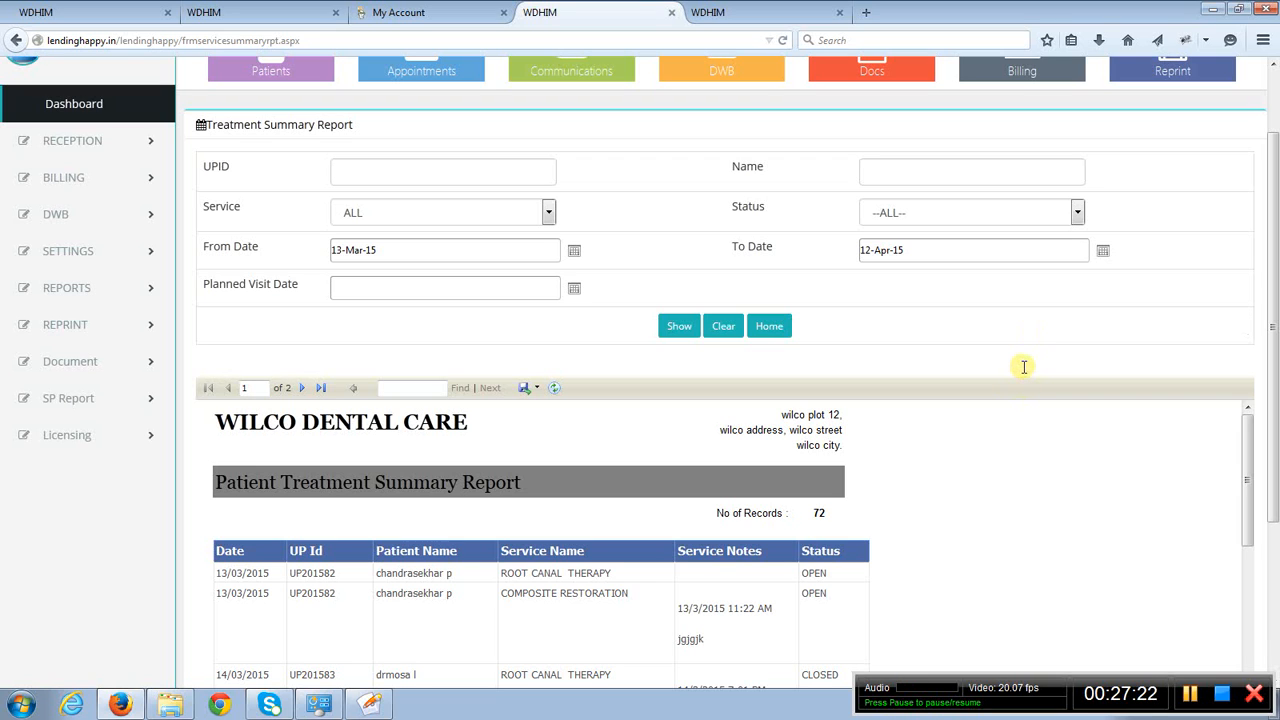
scroll(1020, 365, "up", 2)
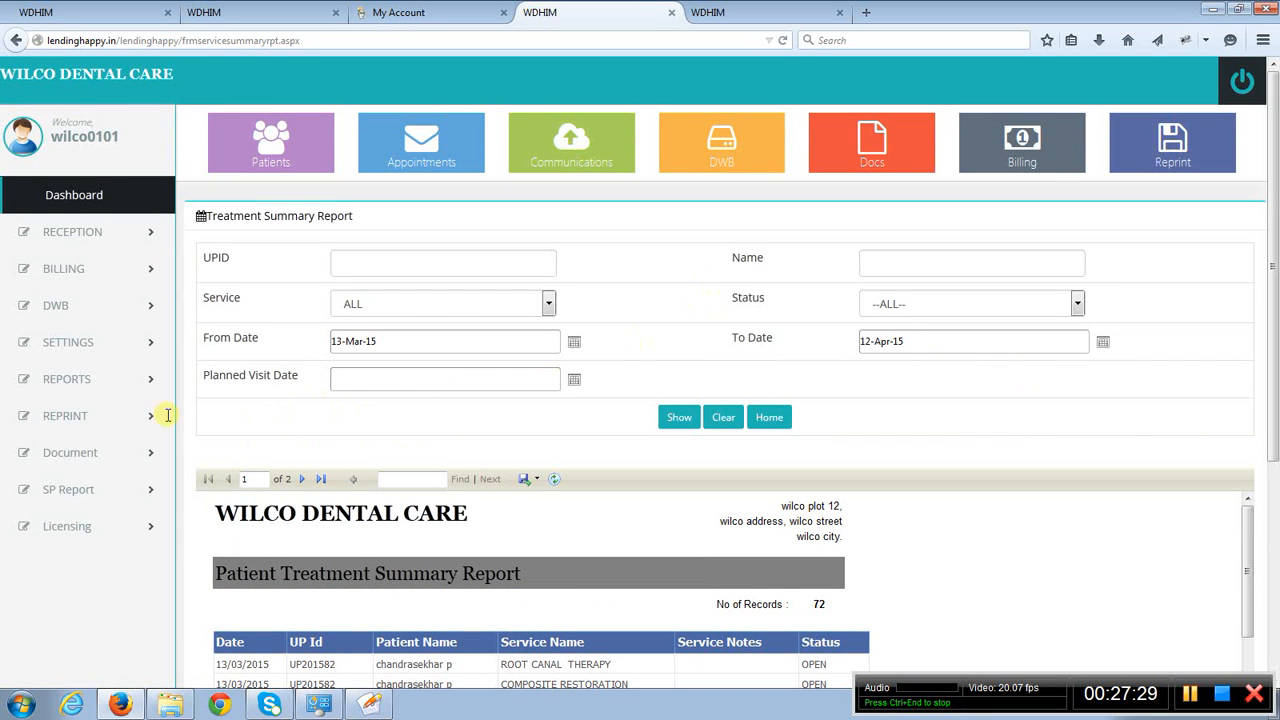
- Return to the patient billing page and open the Reprint page from there
left_click(63, 424)
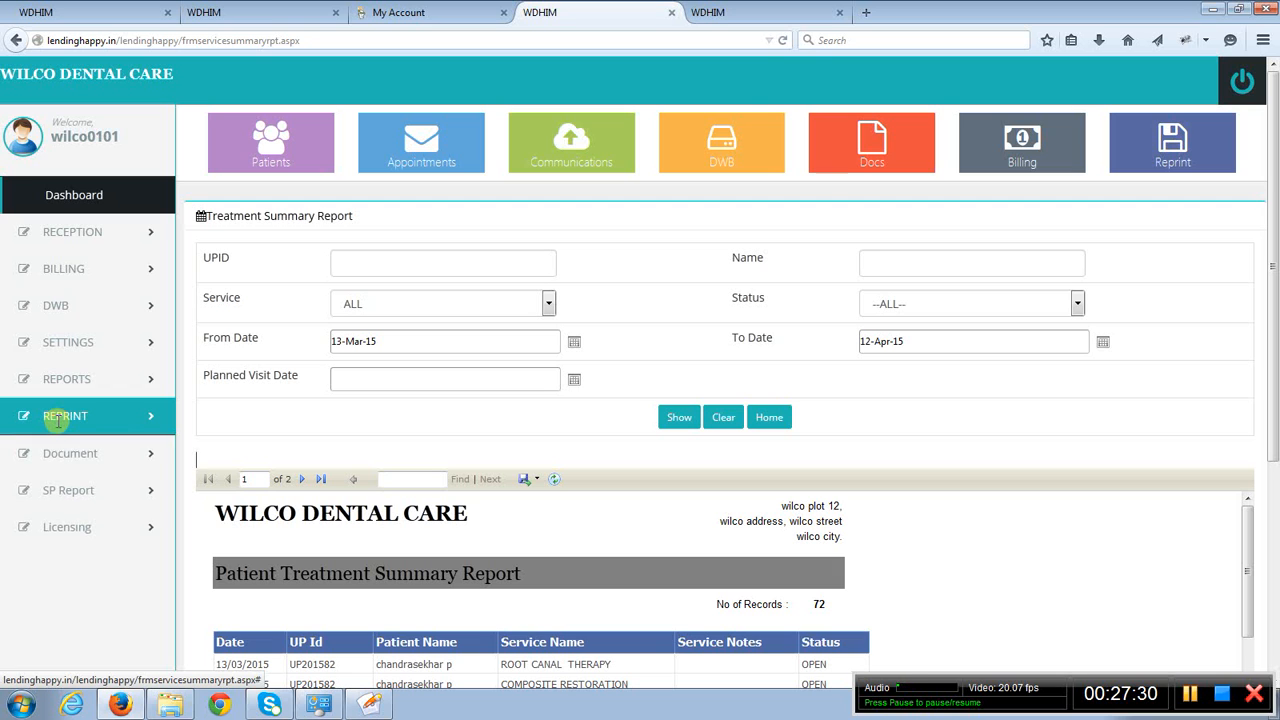
left_click(766, 13)
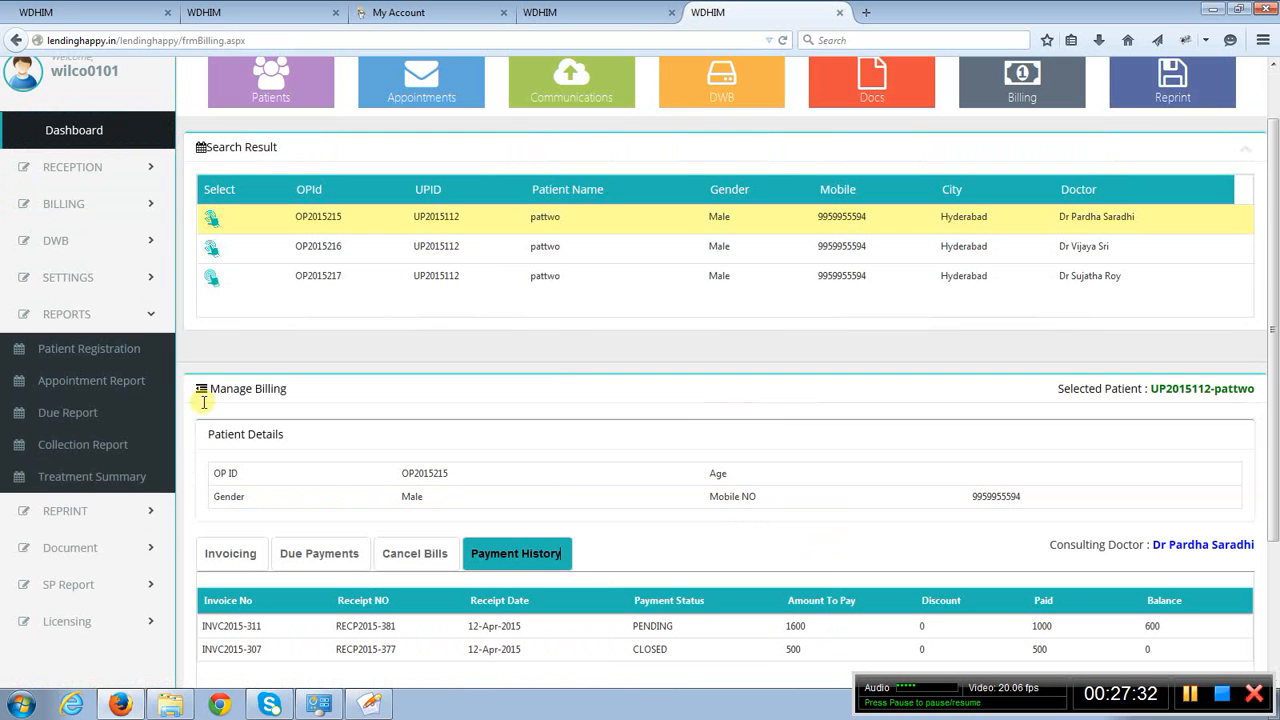
left_click(82, 513)
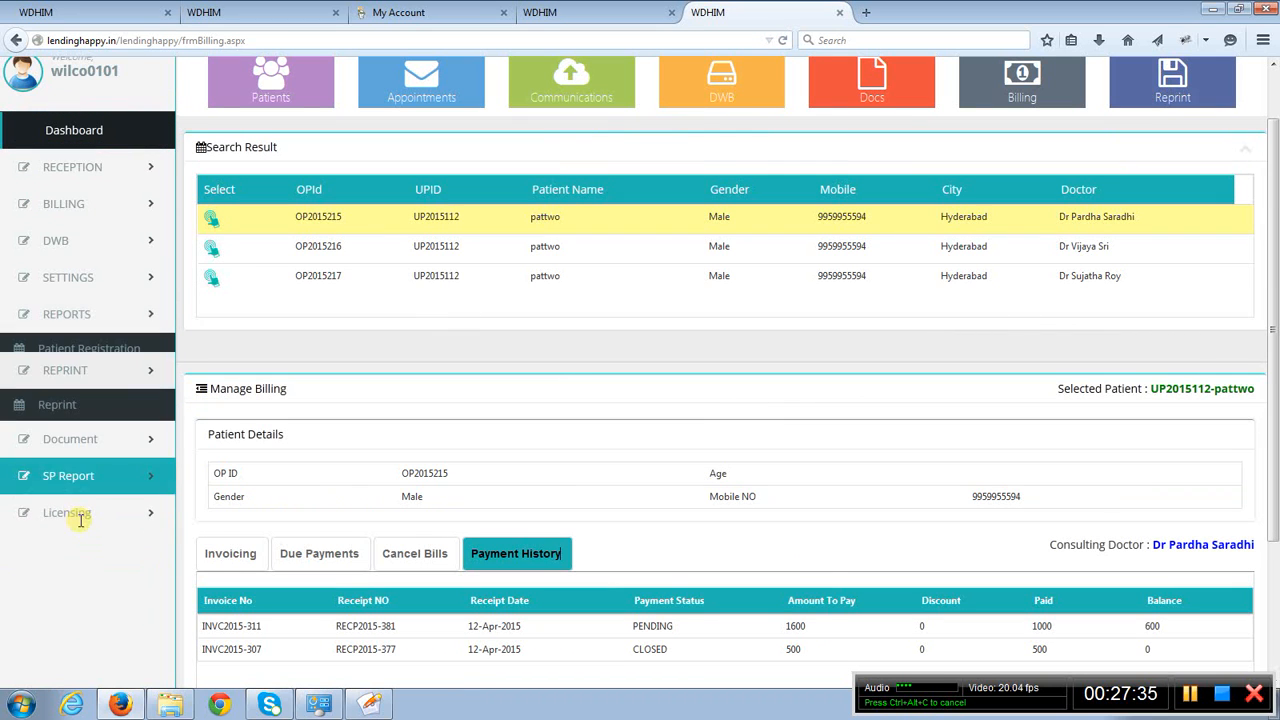
left_click(62, 385)
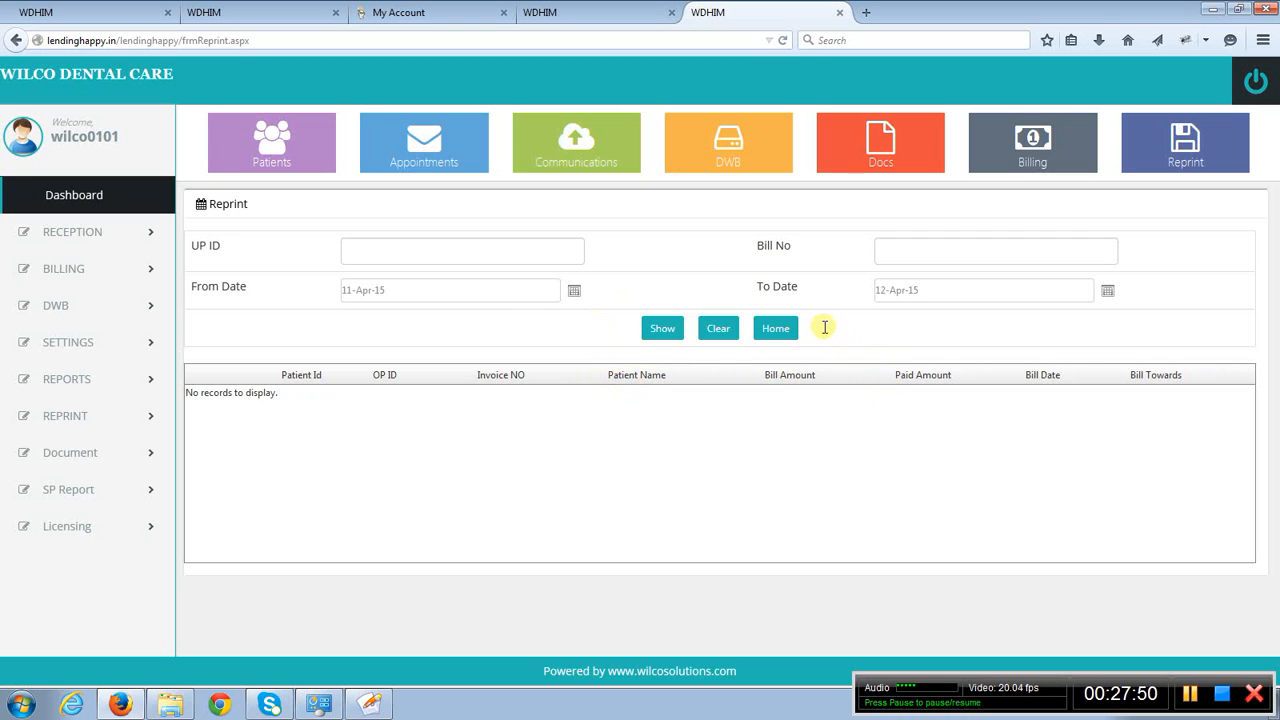
- Set the Reprint search's From Date to 06-Apr-15 and show the bills for that period
left_click(573, 292)
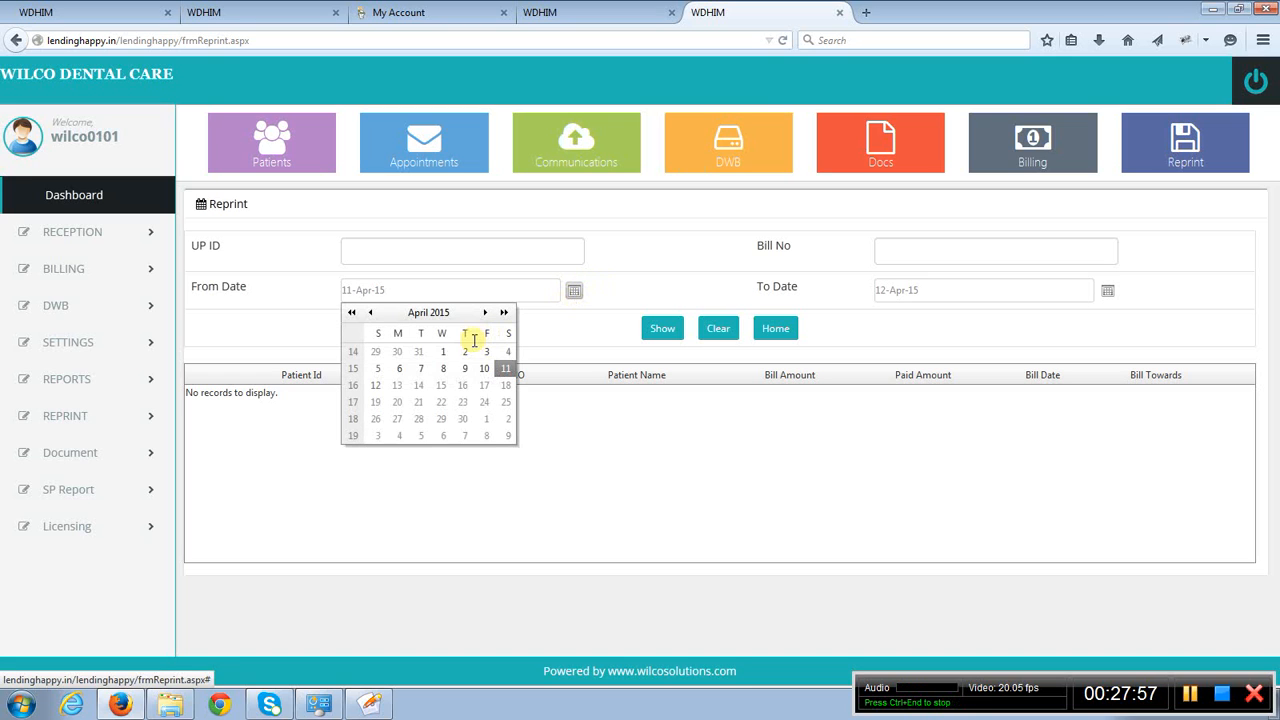
left_click(400, 369)
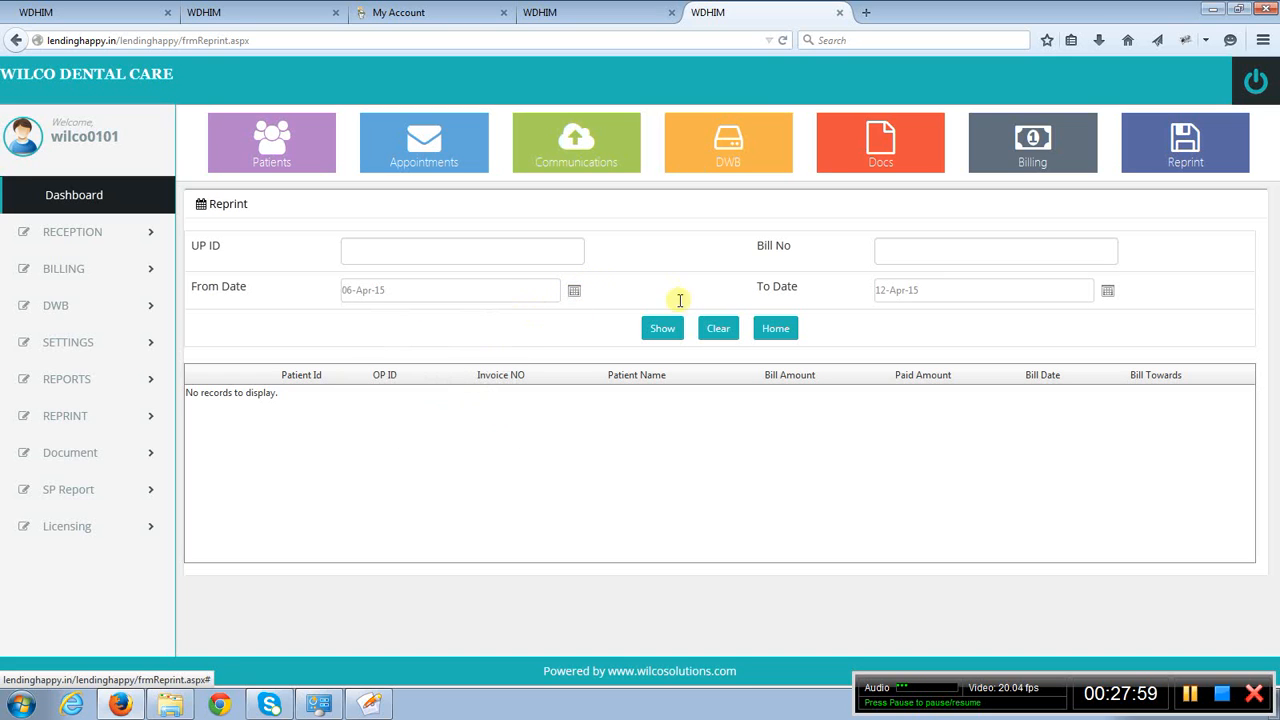
left_click(664, 327)
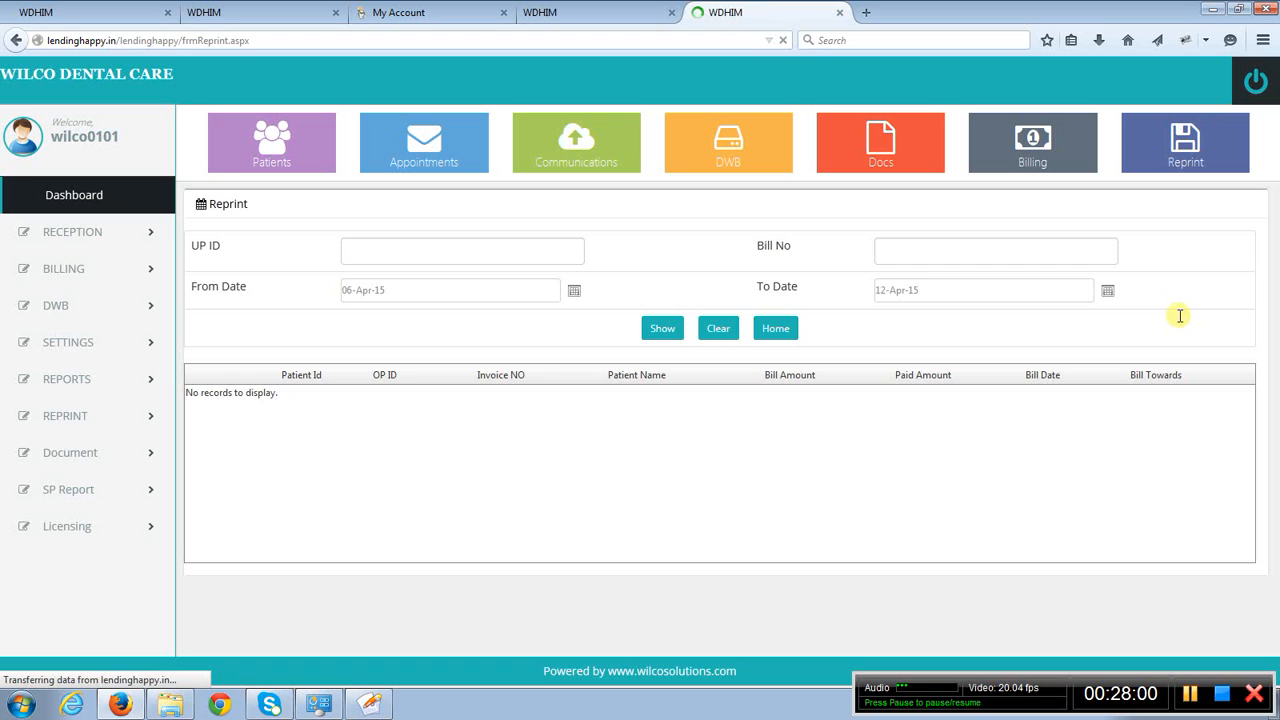
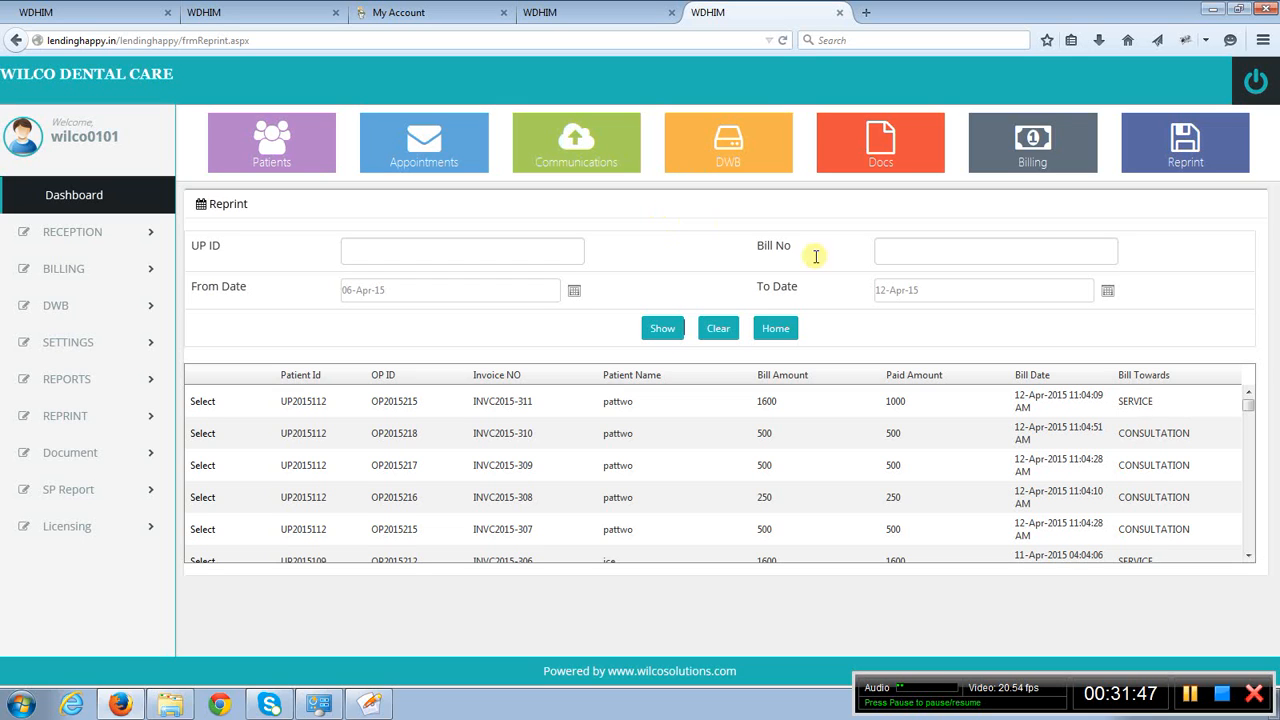
left_click(867, 12)
type("www")
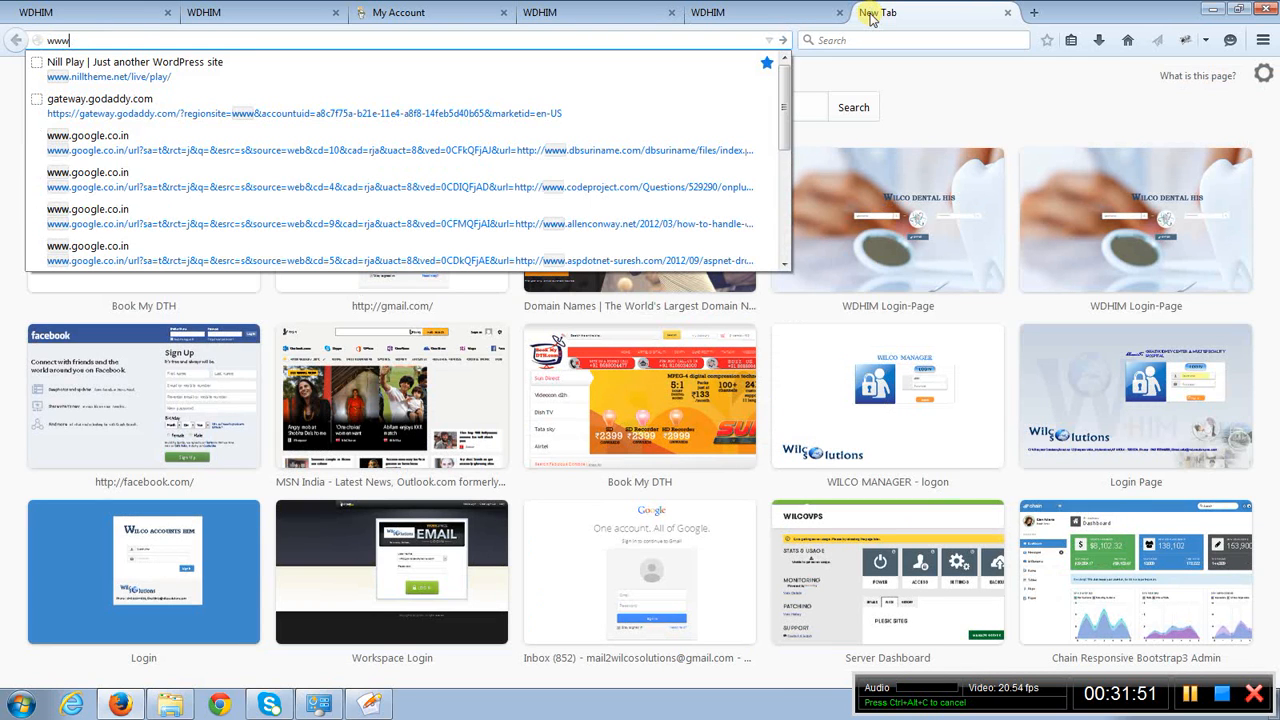
type(".wilcoso")
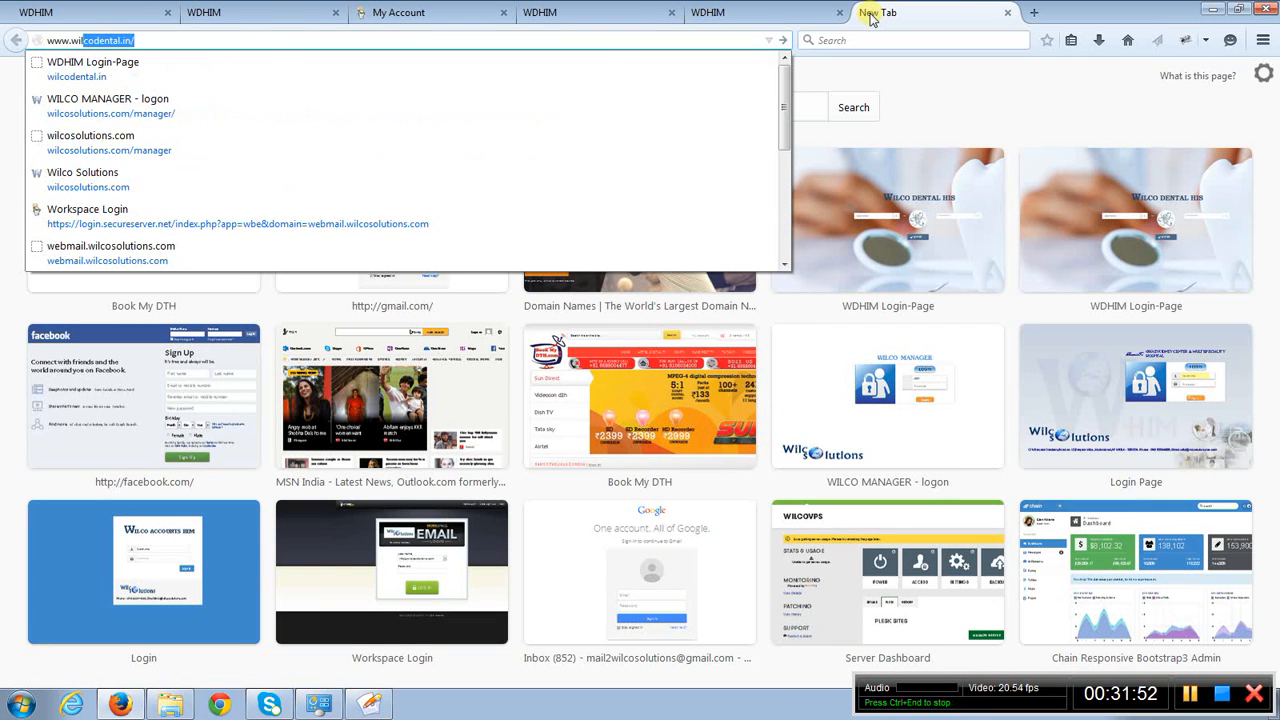
type("lutions.co")
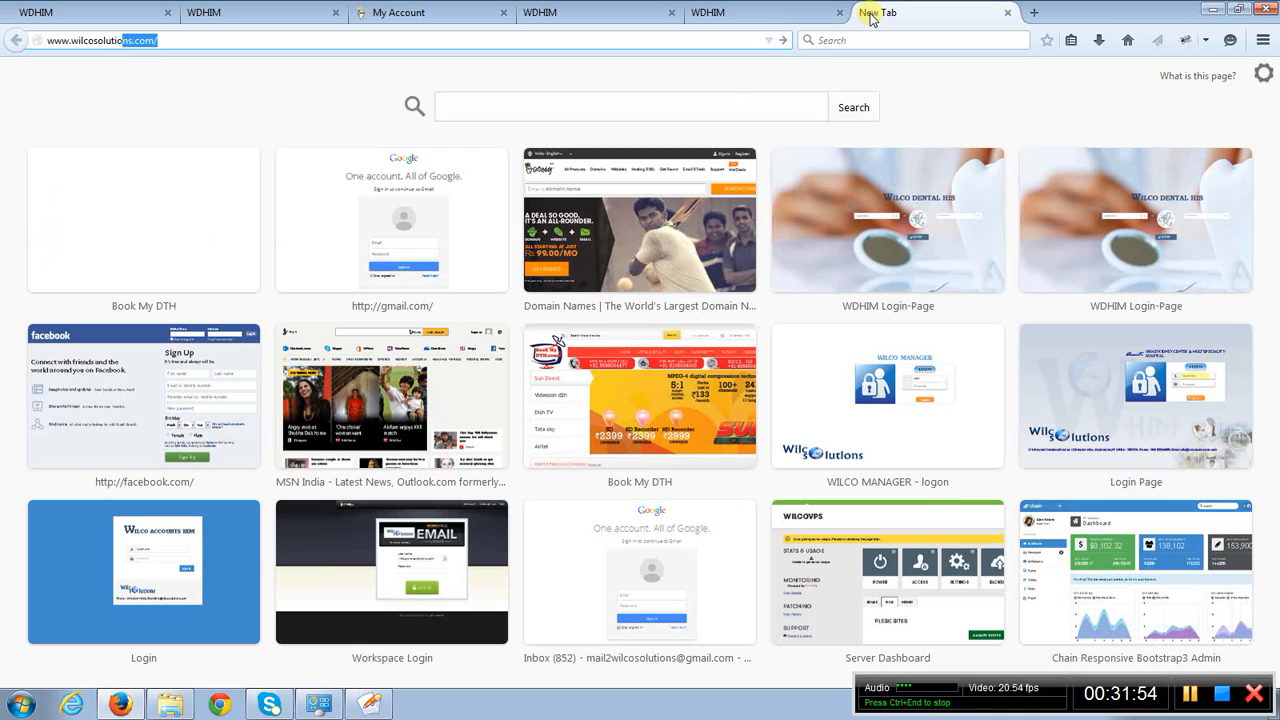
type("m/")
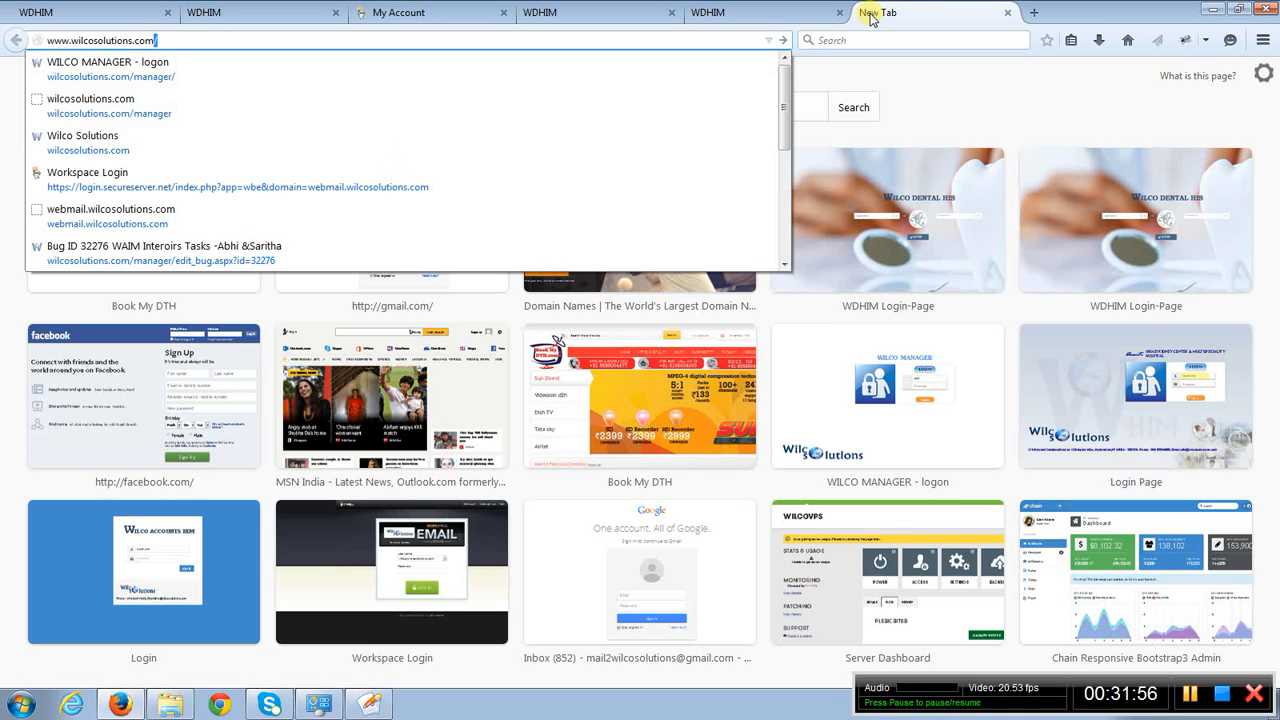
key("Return")
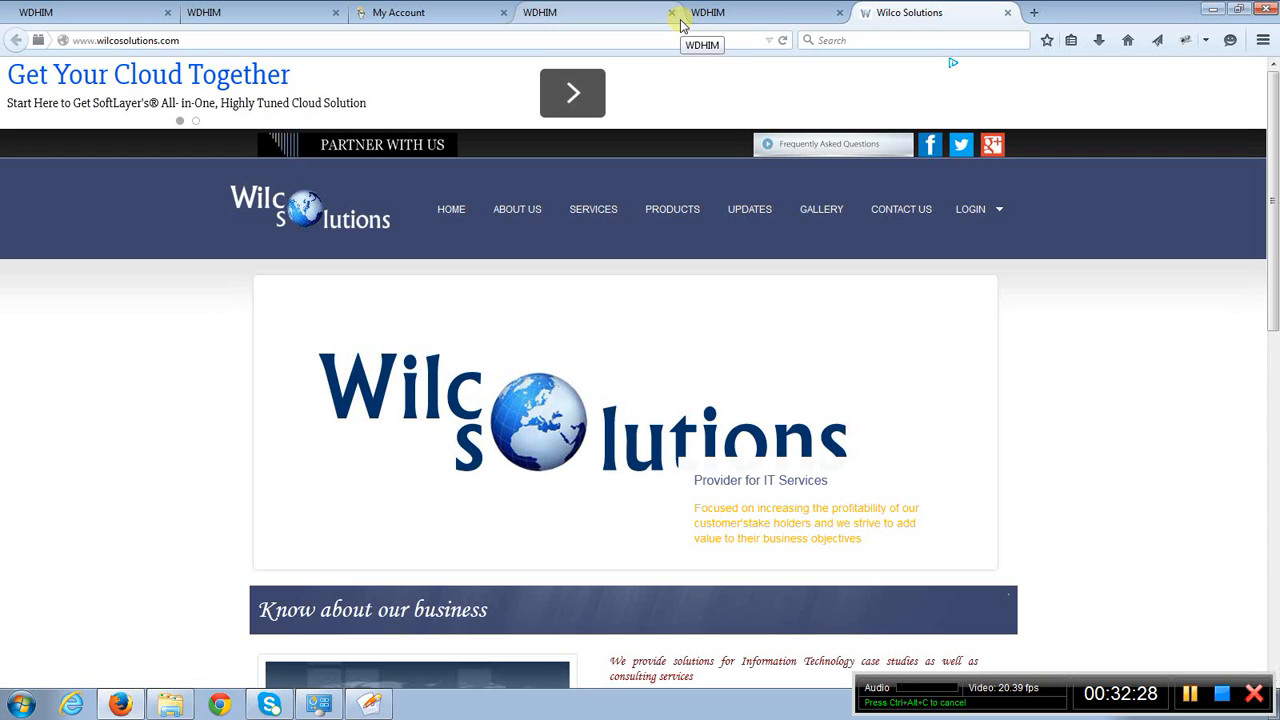
- Look back at the Reprint page, then review the Wilco Solutions home page down to its business, strength and approach sections
left_click(716, 22)
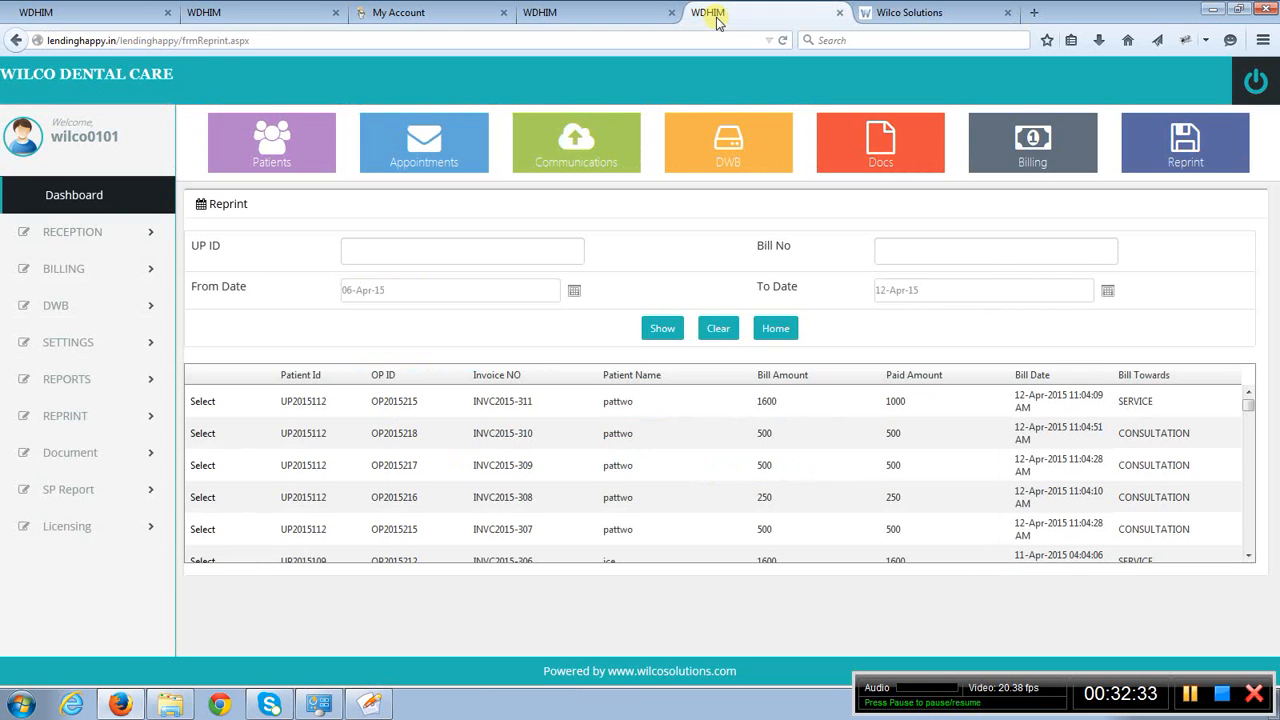
left_click(933, 13)
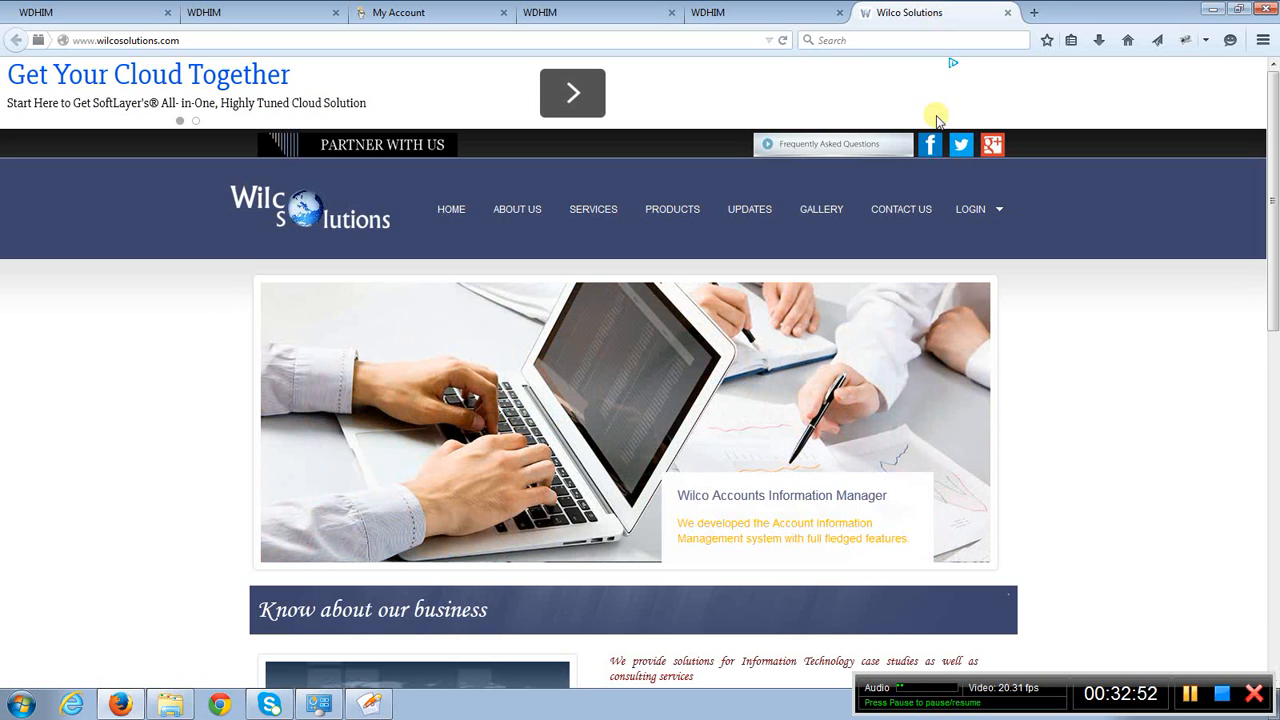
left_click(994, 211)
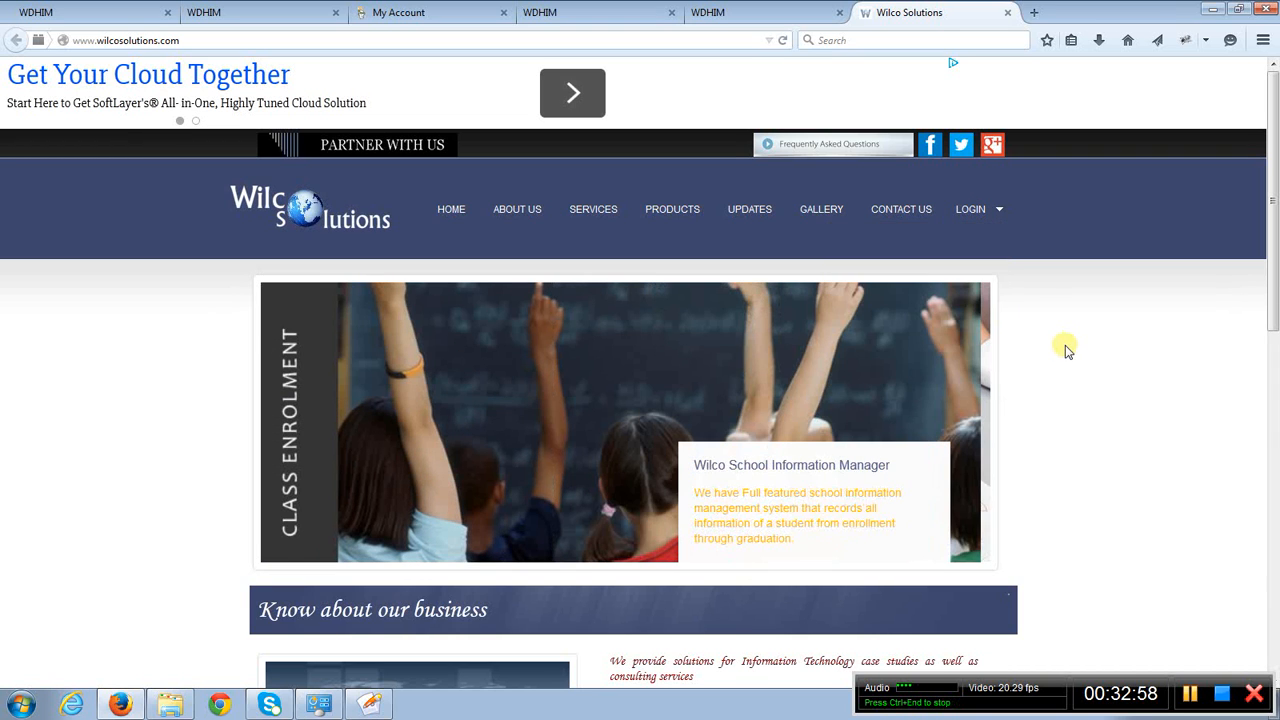
scroll(1067, 350, "down", 3)
scroll(1067, 350, "down", 3)
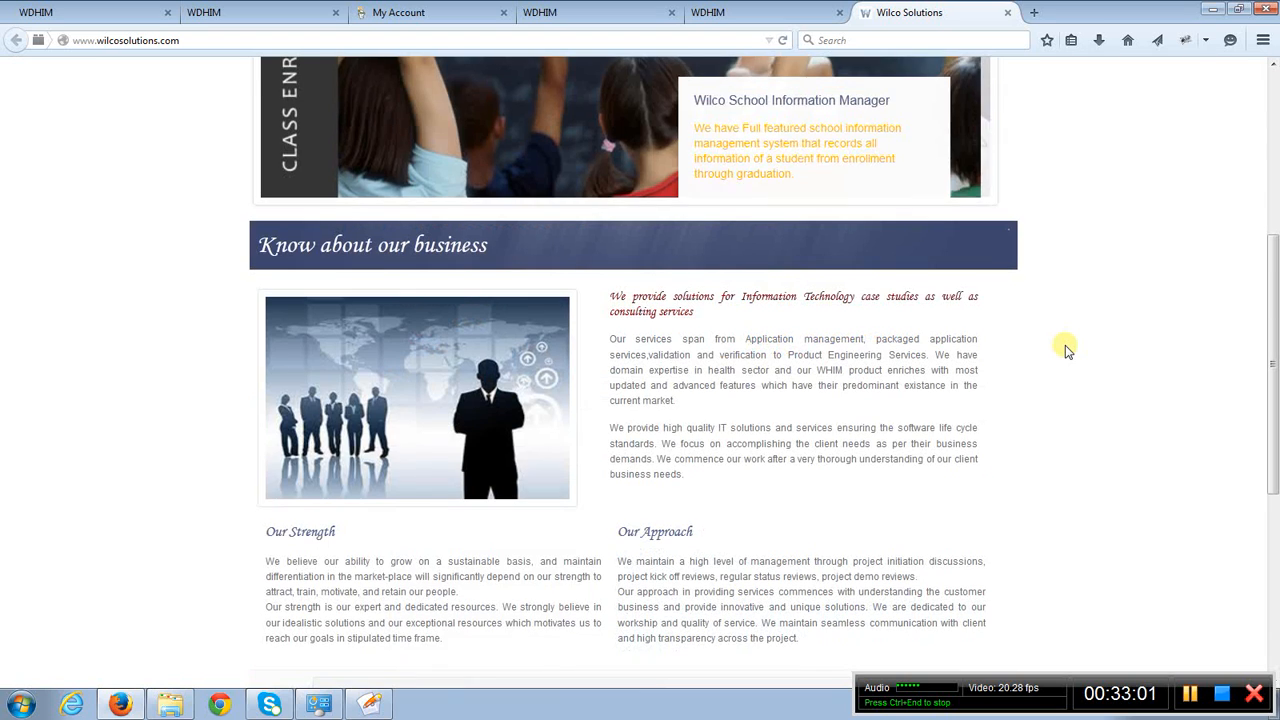